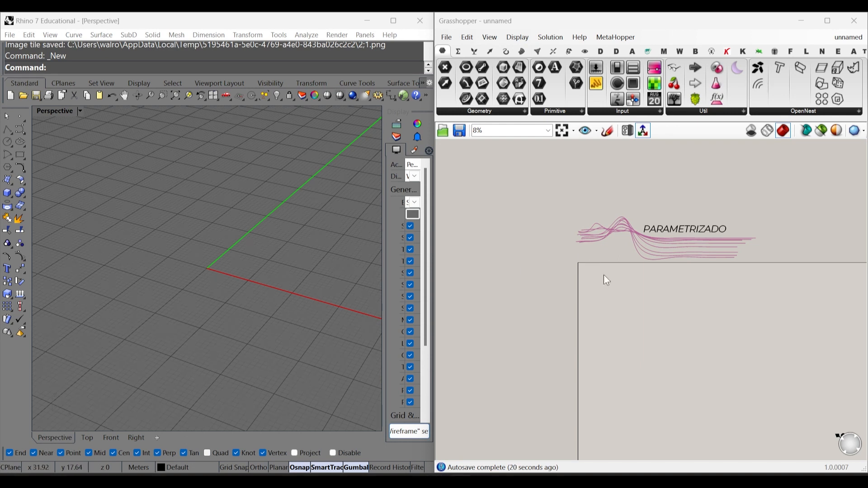
Sketch three separate black points in a triangular arrangement near the corner of the Grasshopper canvas.
scroll(767, 307, up, 5)
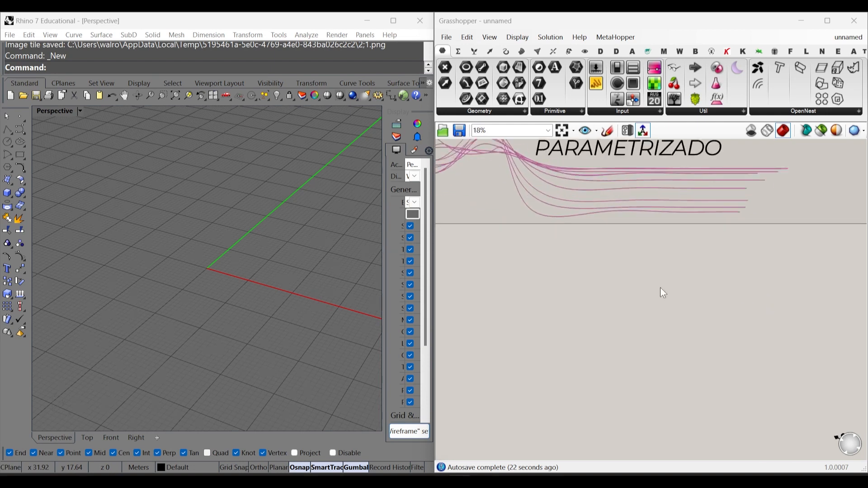
right_click(682, 215)
right_drag(607, 272, 735, 228)
scroll(539, 183, up, 2)
scroll(541, 188, up, 3)
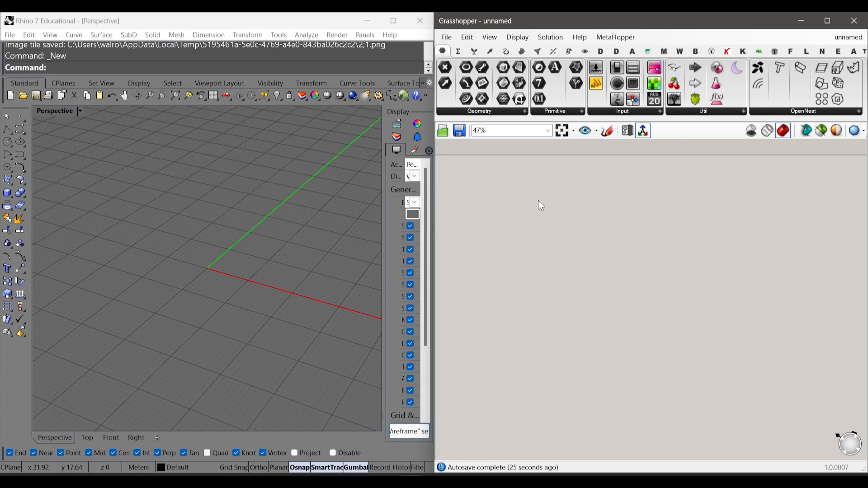
scroll(546, 193, up, 5)
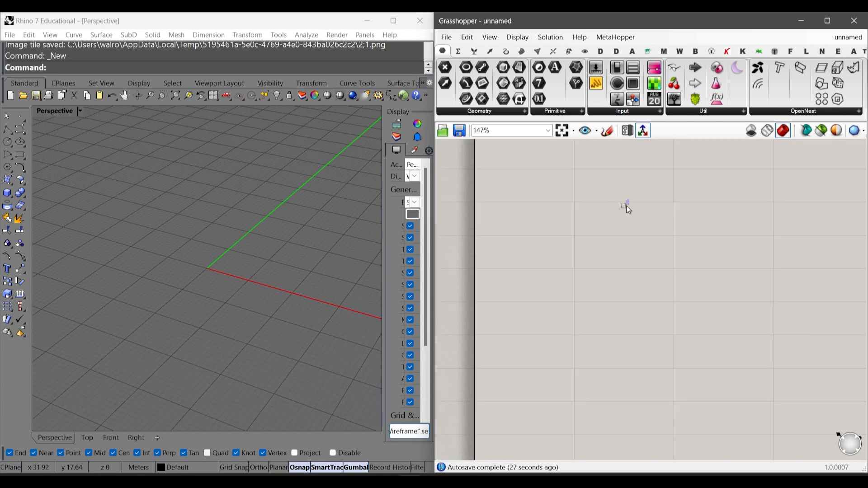
mouse_move(618, 221)
right_down()
mouse_move(585, 252)
mouse_move(608, 243)
right_up()
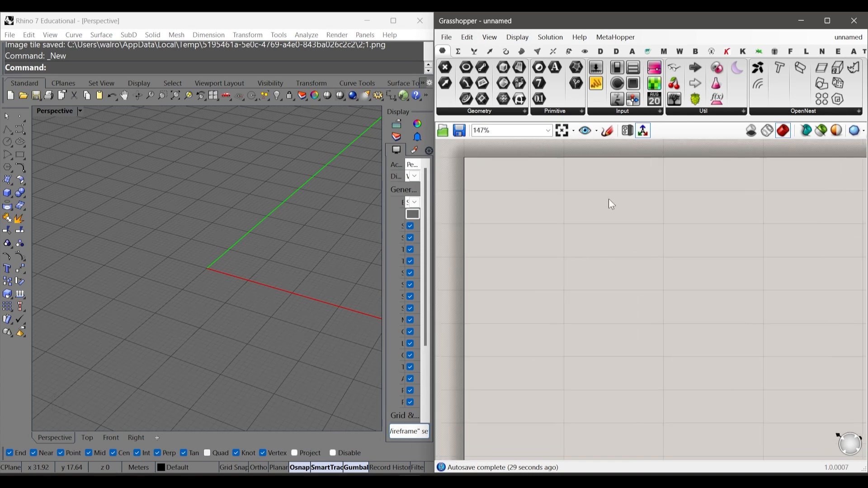
click(608, 132)
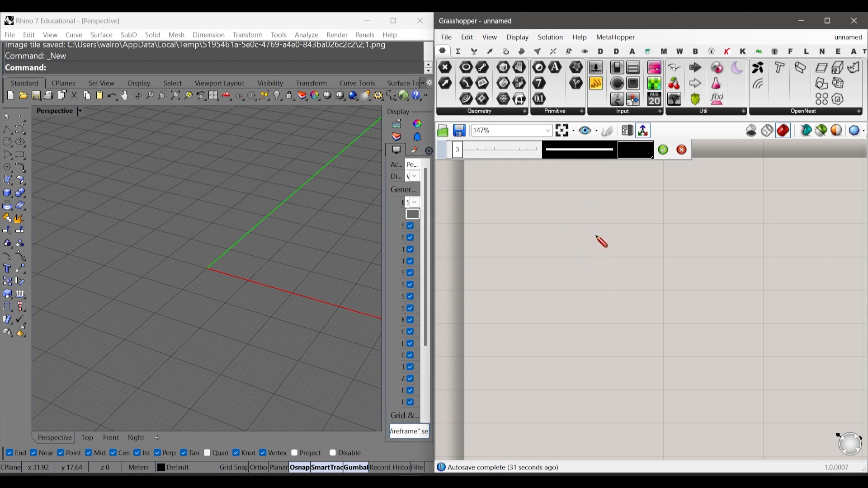
click(764, 246)
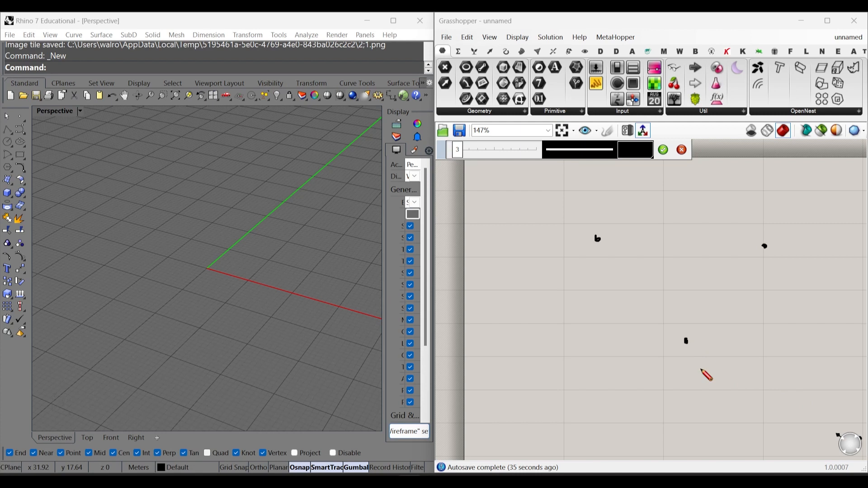
click(663, 150)
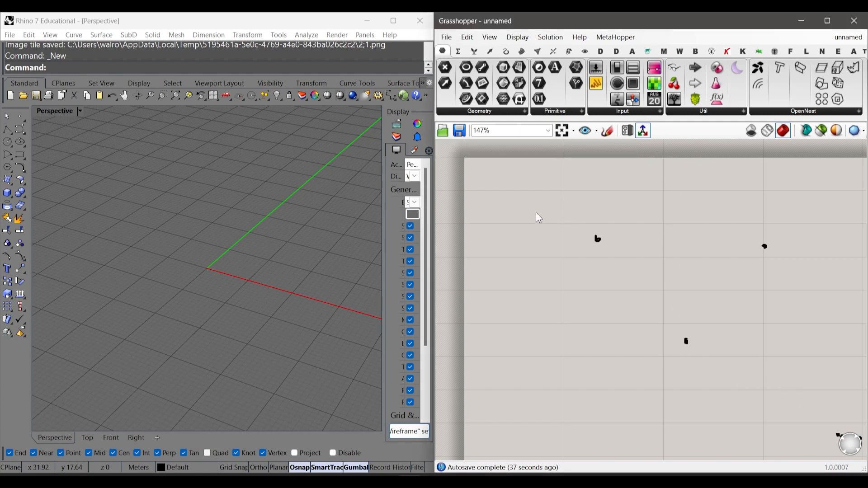
Sketch a freehand black circle around each of the three points without letting the circles overlap.
click(611, 134)
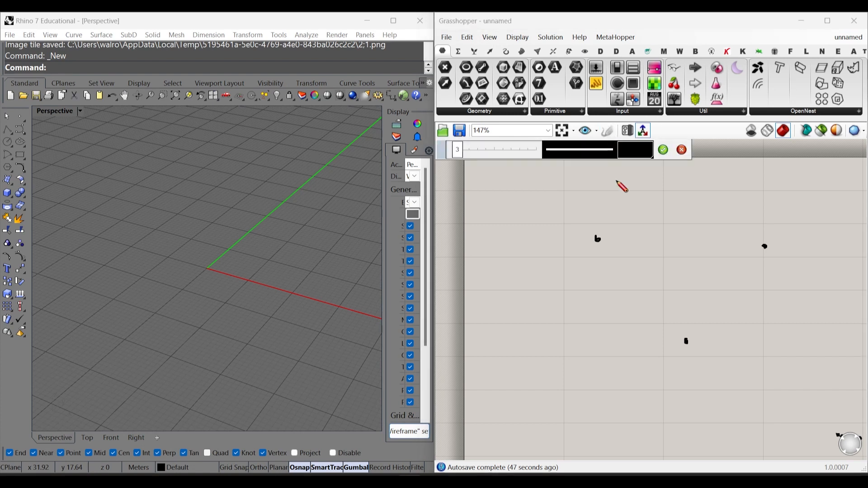
mouse_move(593, 194)
mouse_down()
mouse_move(549, 234)
mouse_move(587, 286)
mouse_move(635, 267)
mouse_move(639, 218)
mouse_move(604, 198)
mouse_up()
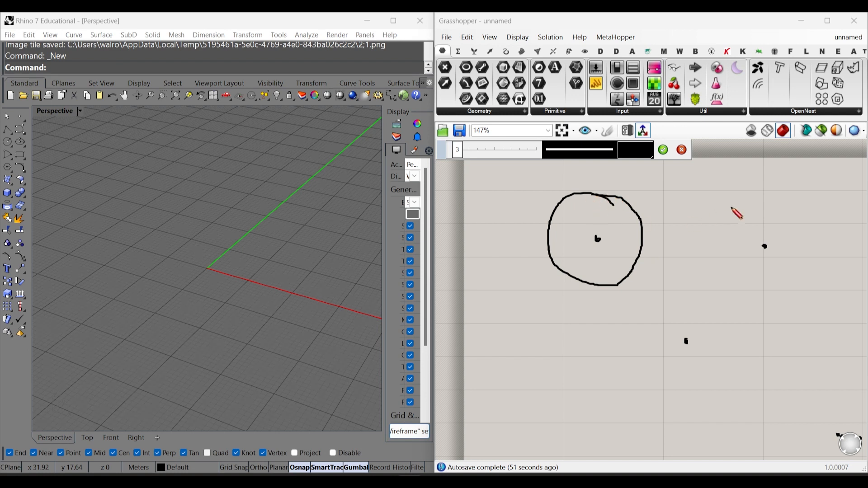
mouse_move(743, 198)
mouse_down()
mouse_move(715, 265)
mouse_move(781, 290)
mouse_move(813, 224)
mouse_move(735, 198)
mouse_up()
mouse_move(711, 288)
mouse_down()
mouse_move(635, 306)
mouse_move(703, 376)
mouse_move(723, 306)
mouse_move(711, 292)
mouse_up()
click(663, 151)
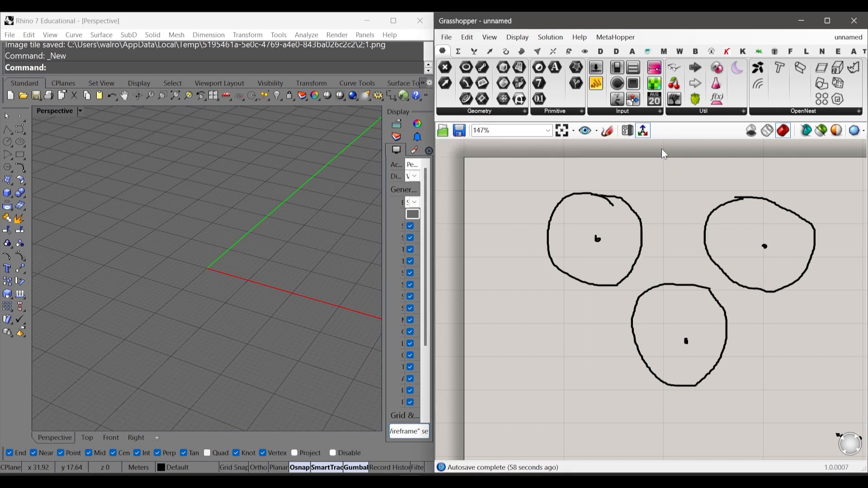
Sketch a larger red circle around each black circle so that neighbouring red circles overlap.
click(610, 133)
click(635, 153)
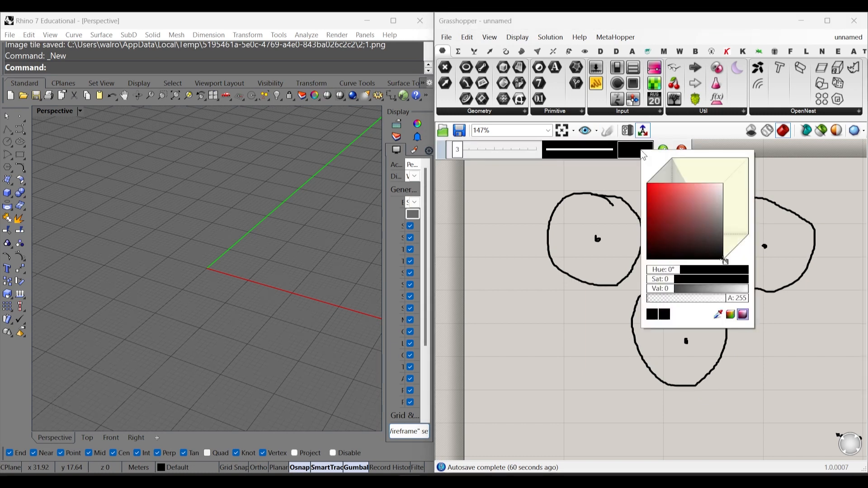
mouse_move(682, 223)
mouse_down()
mouse_move(655, 178)
mouse_move(647, 186)
mouse_up()
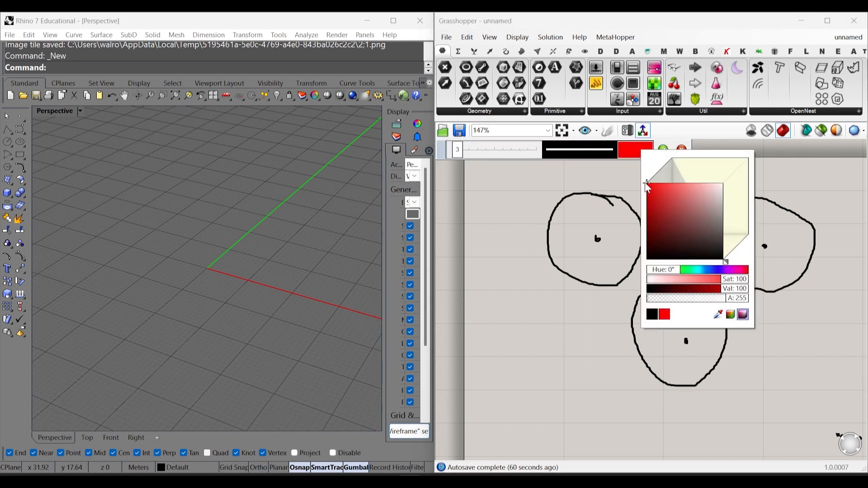
click(664, 149)
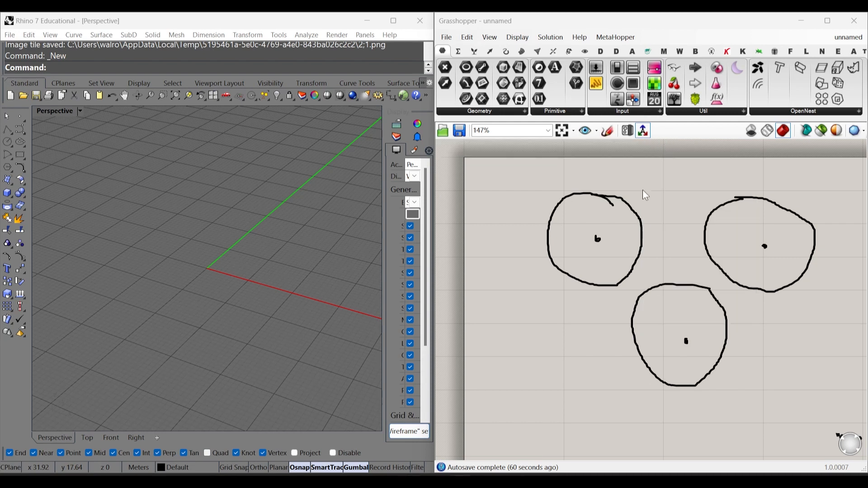
click(607, 130)
click(629, 153)
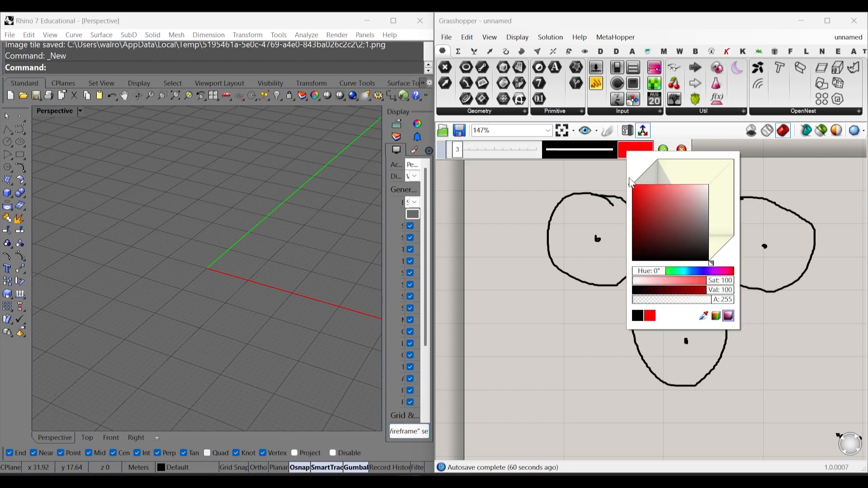
click(598, 189)
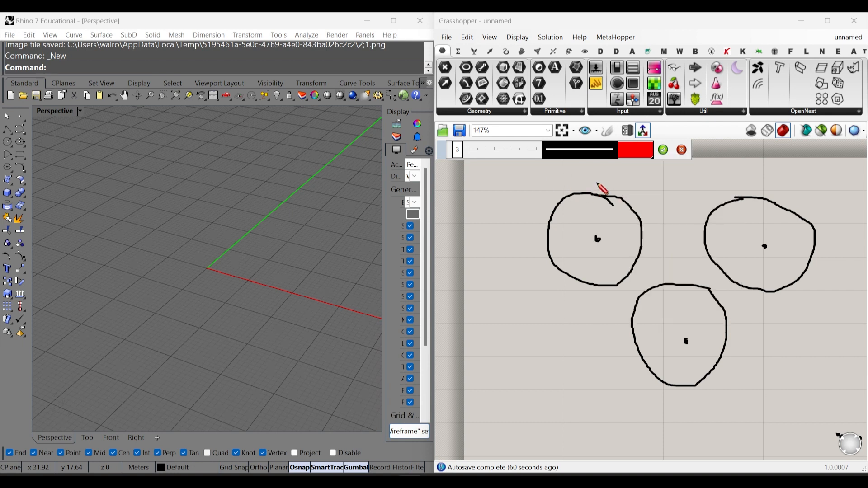
mouse_move(572, 172)
mouse_down()
mouse_move(523, 229)
mouse_move(555, 291)
mouse_move(634, 305)
mouse_up()
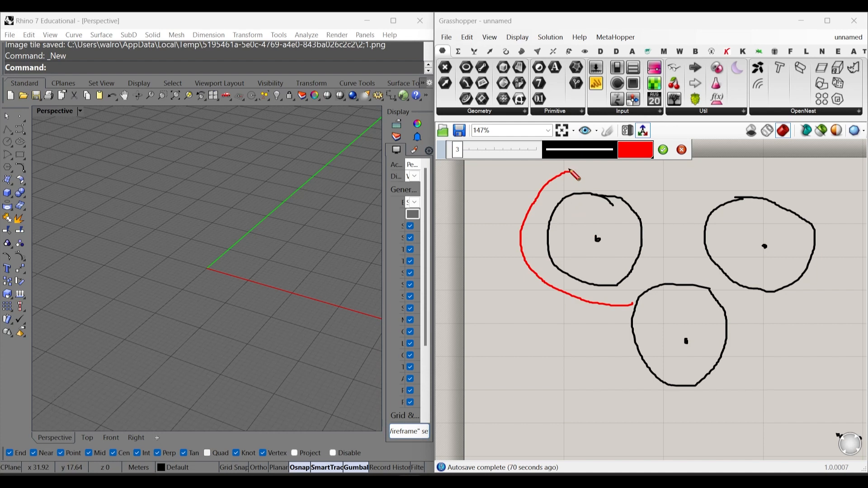
mouse_move(572, 172)
mouse_down()
mouse_move(655, 181)
mouse_move(678, 250)
mouse_move(646, 301)
mouse_move(617, 309)
mouse_up()
mouse_move(712, 172)
mouse_down()
mouse_move(671, 211)
mouse_move(698, 291)
mouse_move(795, 321)
mouse_move(841, 209)
mouse_move(719, 161)
mouse_move(701, 176)
mouse_up()
mouse_move(683, 265)
mouse_down()
mouse_move(621, 337)
mouse_move(713, 400)
mouse_move(748, 310)
mouse_move(672, 266)
mouse_move(645, 266)
mouse_up()
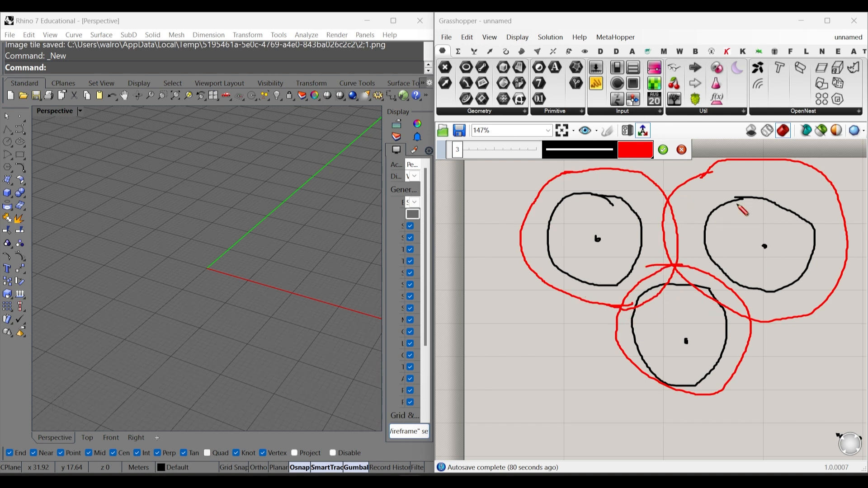
click(665, 153)
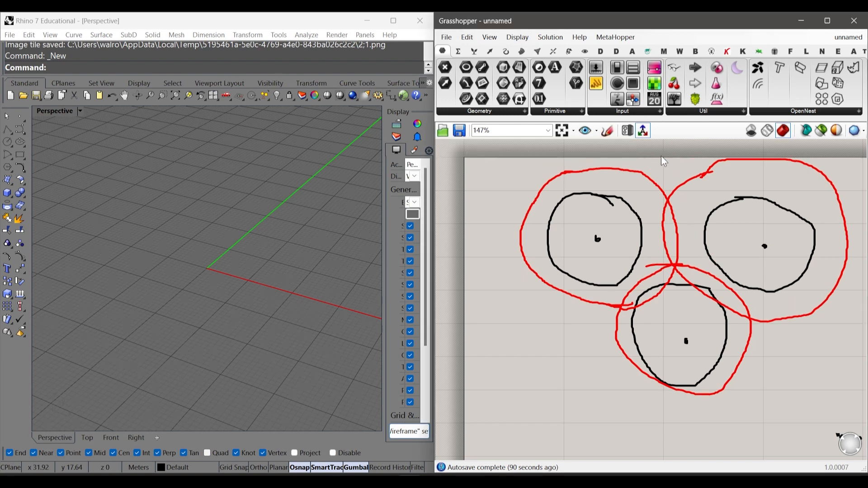
Sketch blue lines through the overlaps of the red circles, all meeting at the shared central point.
click(605, 134)
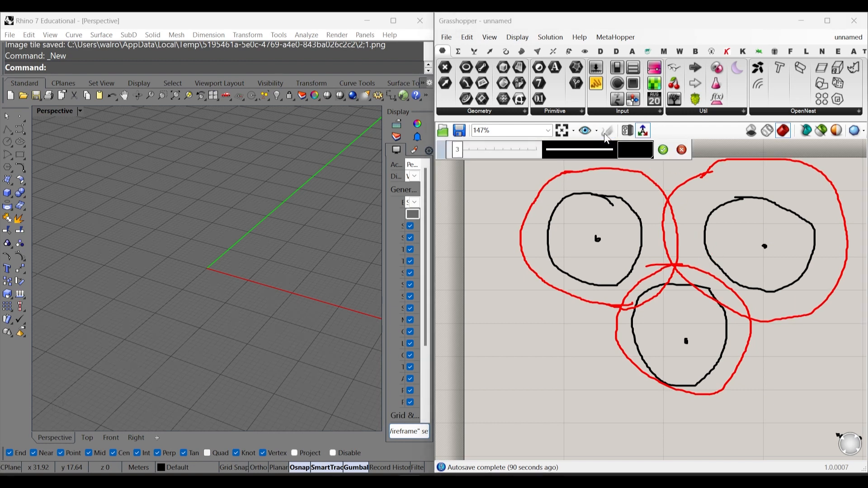
click(644, 156)
drag(669, 277, 709, 280)
click(663, 174)
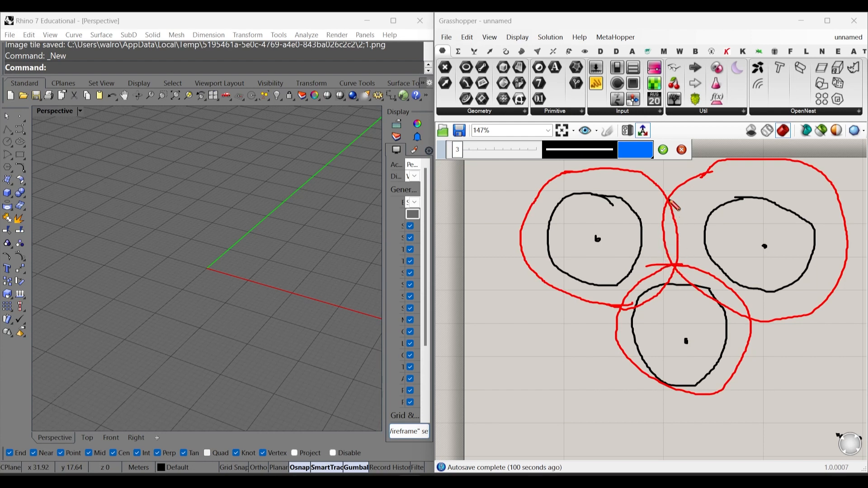
drag(668, 199, 671, 272)
drag(674, 268, 764, 322)
drag(672, 268, 620, 312)
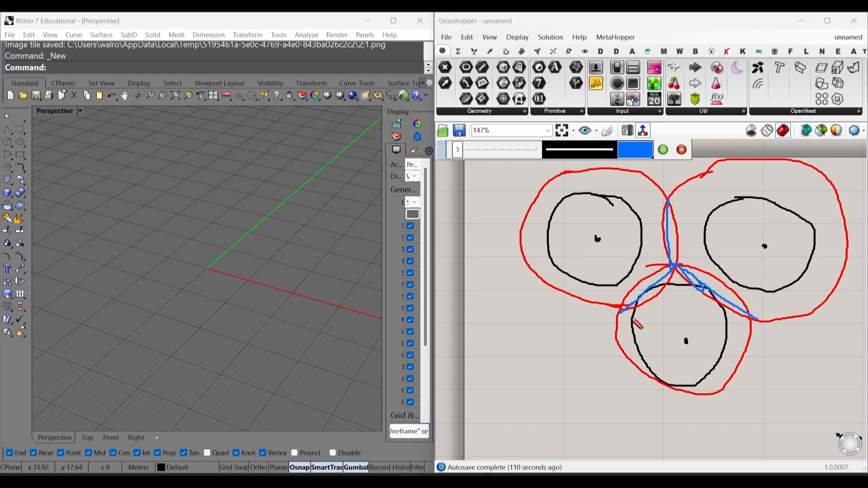
click(663, 150)
Sketch three adjoining black cells with shared straight edges in the empty area beside the circles.
scroll(537, 271, down, 5)
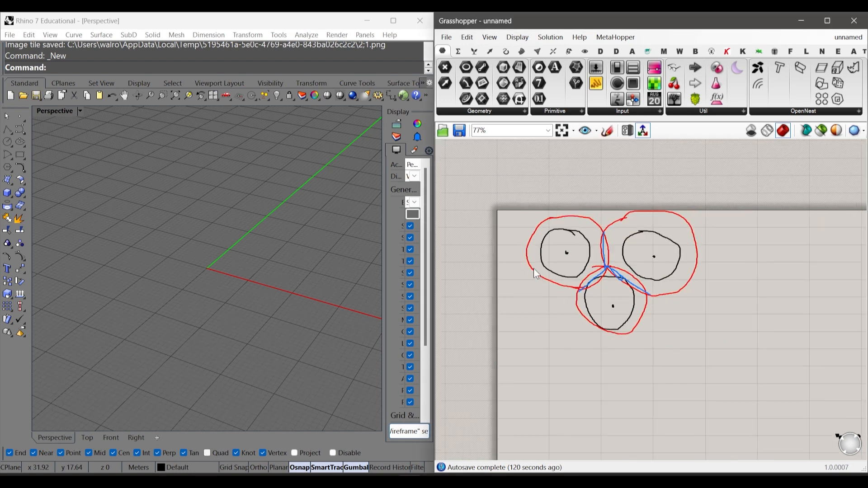
click(606, 131)
scroll(669, 244, up, 6)
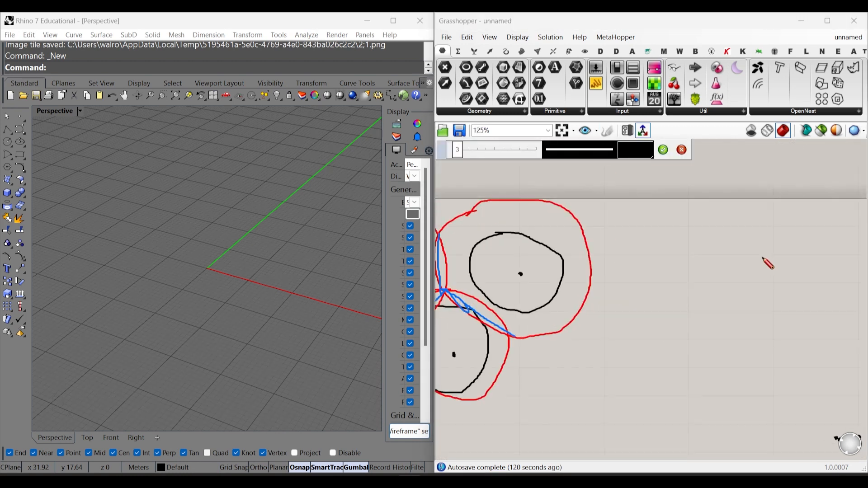
mouse_move(682, 228)
mouse_down()
mouse_move(659, 237)
mouse_move(680, 313)
mouse_move(748, 291)
mouse_move(747, 243)
mouse_move(698, 223)
mouse_move(663, 234)
mouse_up()
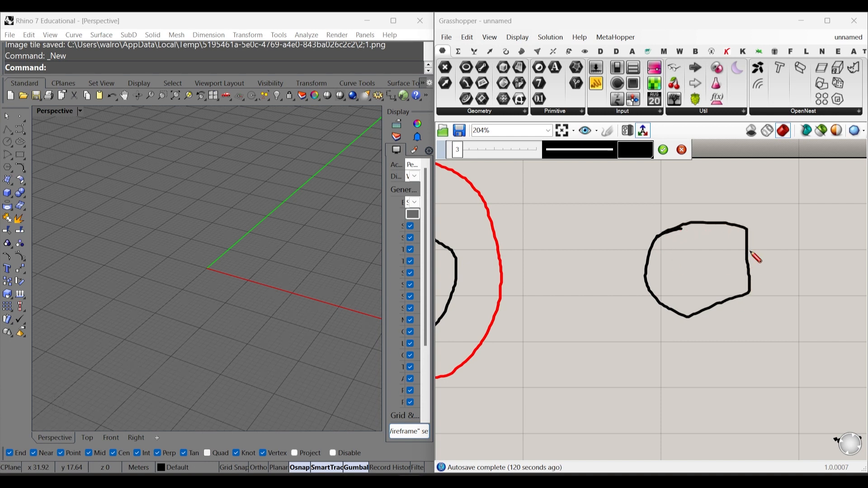
mouse_move(749, 229)
mouse_down()
mouse_move(785, 216)
mouse_move(841, 248)
mouse_move(821, 320)
mouse_move(754, 303)
mouse_up()
mouse_move(689, 318)
mouse_down()
mouse_move(721, 392)
mouse_move(816, 355)
mouse_move(821, 322)
mouse_up()
scroll(585, 307, down, 3)
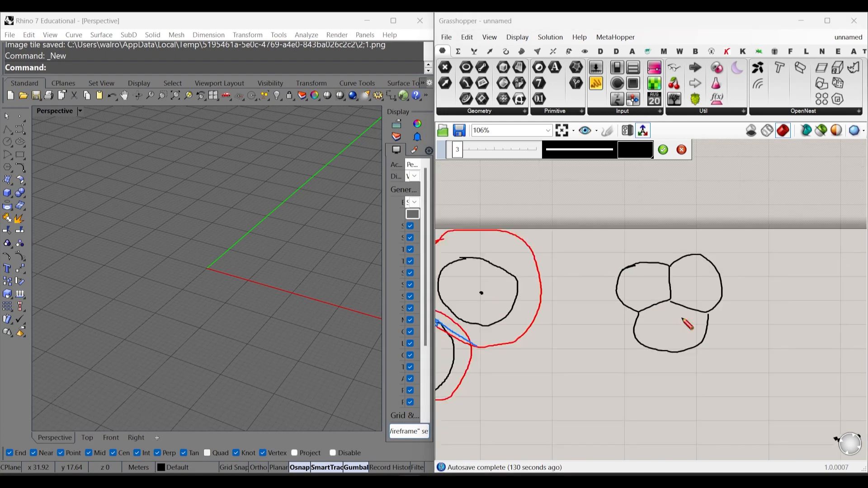
Retrace the shared edge between the right and lower cells and mark a point inside each cell.
scroll(731, 321, up, 3)
drag(611, 285, 684, 311)
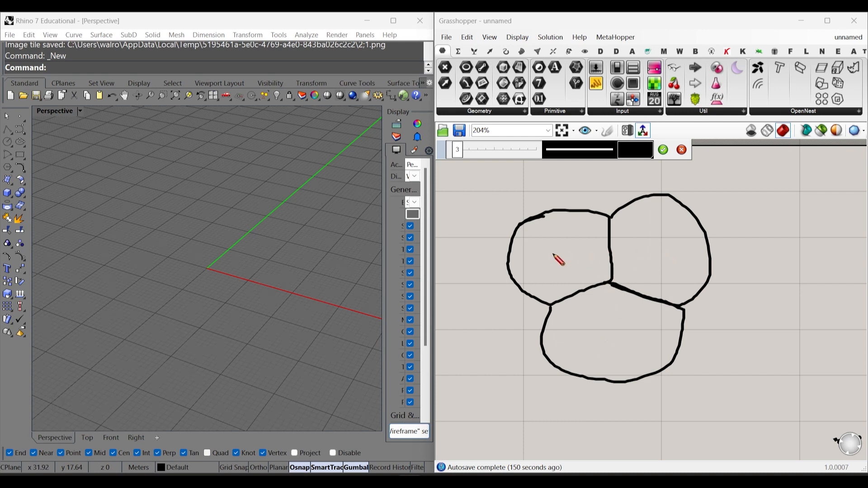
drag(663, 249, 667, 249)
mouse_move(606, 334)
mouse_down()
mouse_move(619, 343)
mouse_move(614, 334)
mouse_up()
Retrace the cells' shared edges and draw a line connecting the lower cell's point to the right cell's point.
drag(547, 308, 612, 276)
mouse_move(612, 212)
mouse_down()
mouse_move(617, 289)
mouse_move(676, 305)
mouse_up()
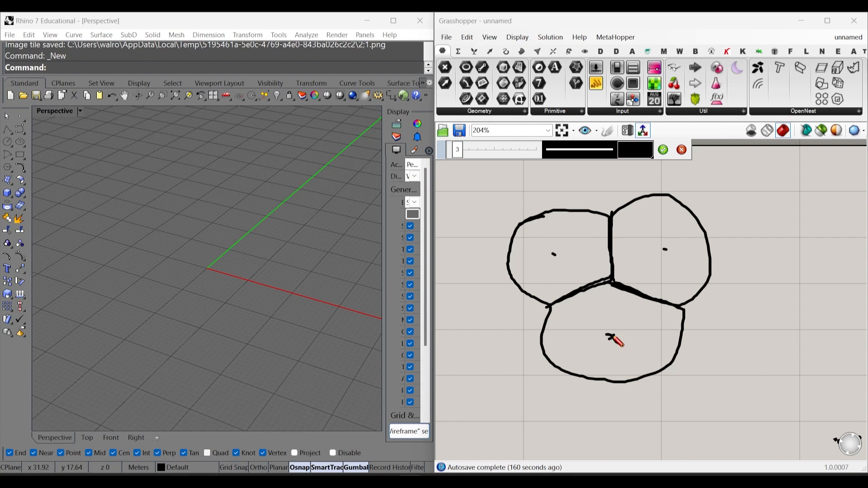
drag(608, 335, 665, 249)
click(662, 151)
Switch to Rhino and change the Perspective view to the Top view.
scroll(623, 265, down, 4)
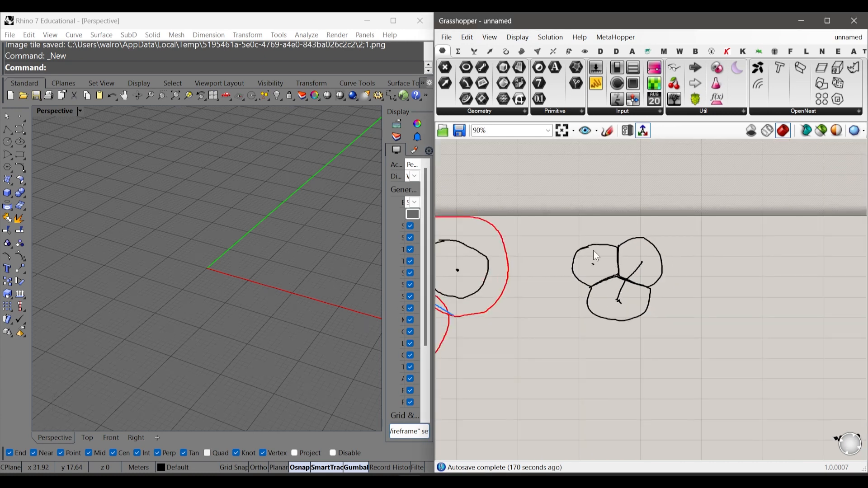
scroll(157, 288, down, 3)
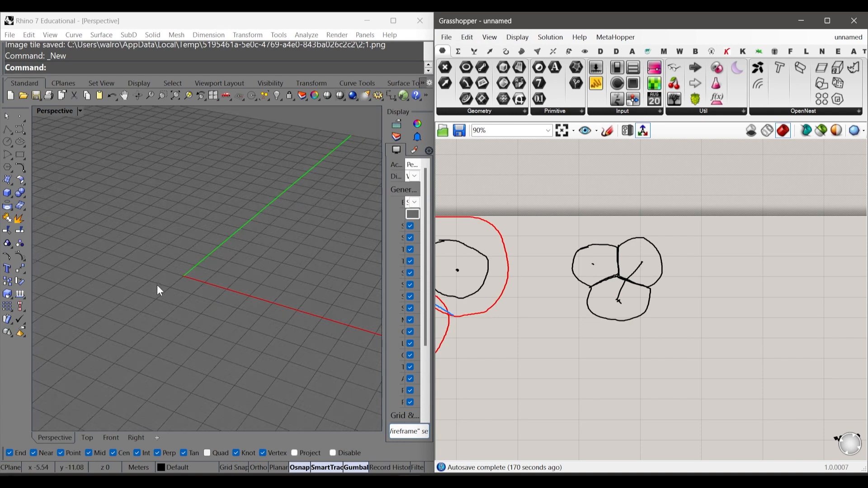
click(86, 437)
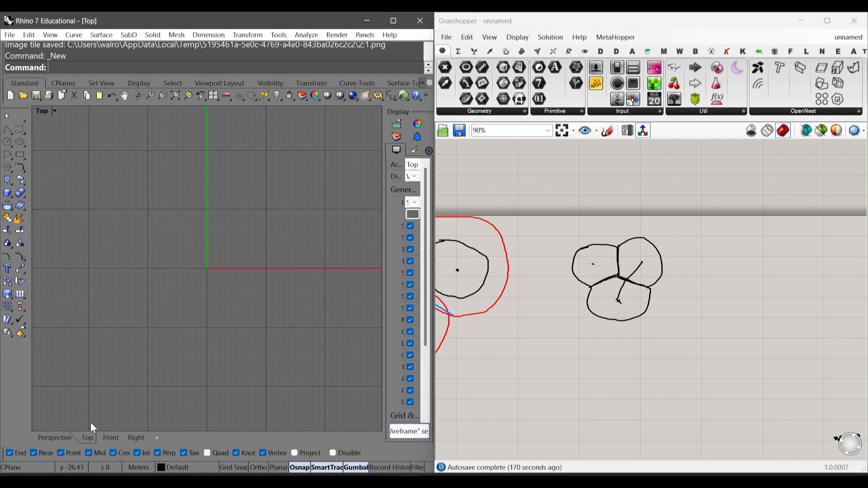
scroll(183, 248, up, 3)
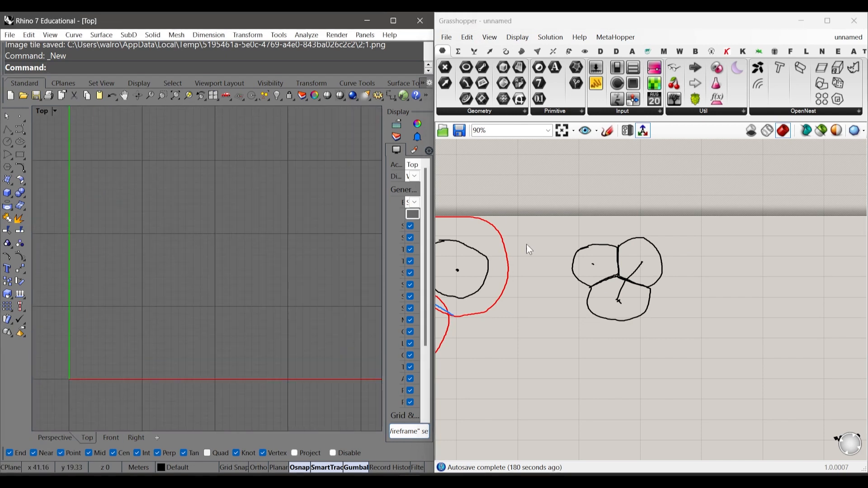
Add a Voronoi component from the Mesh triangulation tools to the empty canvas below the circle sketches.
scroll(526, 243, down, 2)
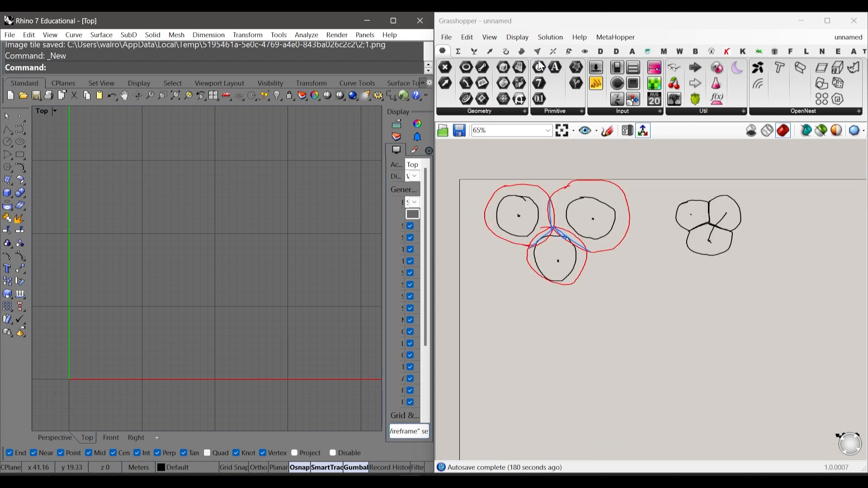
click(494, 52)
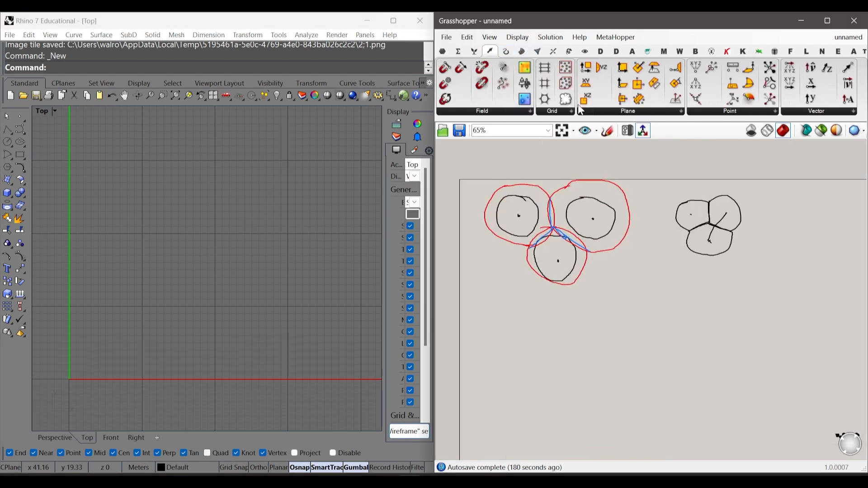
click(536, 53)
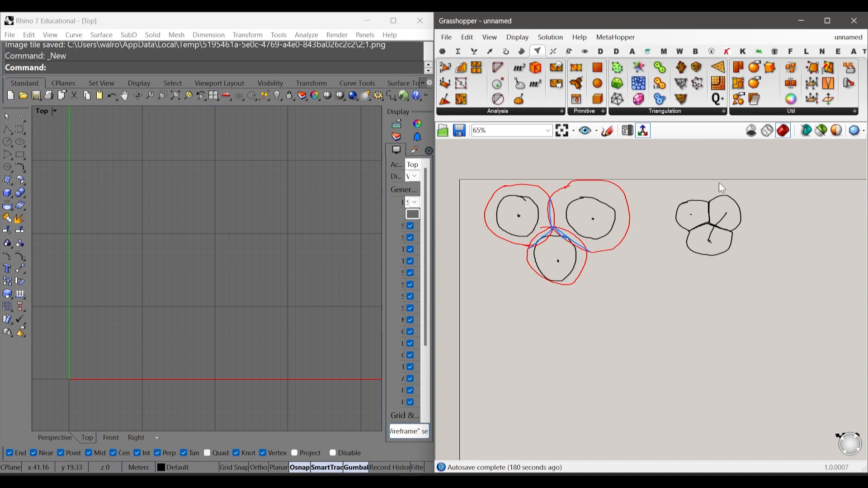
click(674, 114)
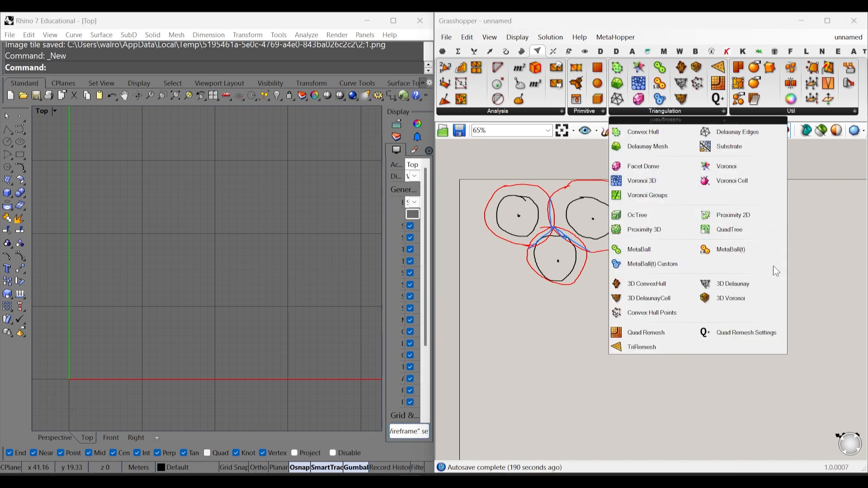
click(735, 169)
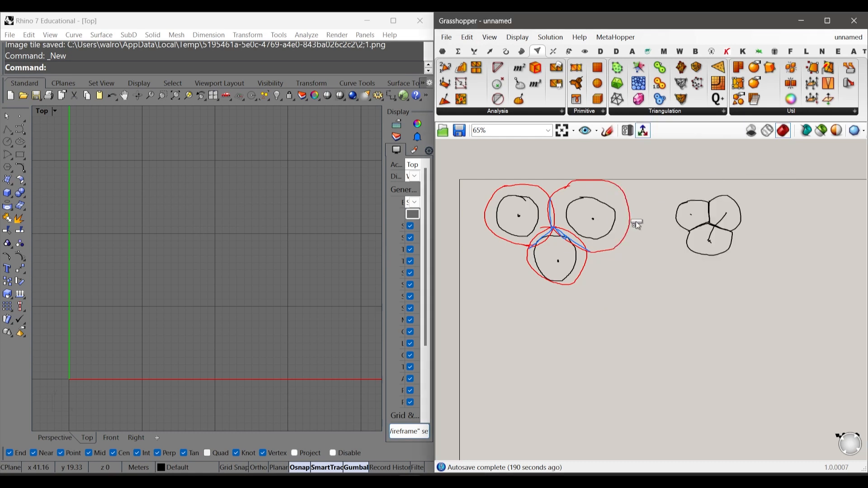
click(525, 327)
scroll(518, 339, up, 8)
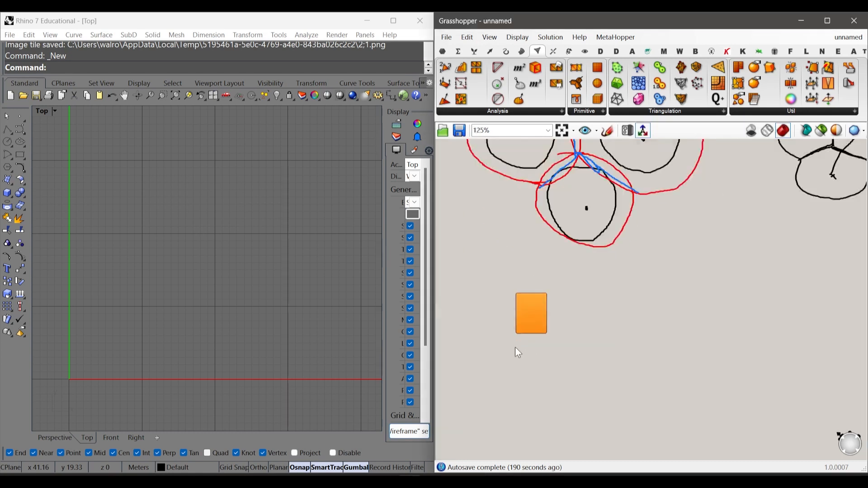
Bring up the Params components and shift the Voronoi component slightly across the canvas.
click(442, 52)
scroll(648, 298, down, 5)
scroll(647, 298, down, 2)
scroll(601, 228, up, 6)
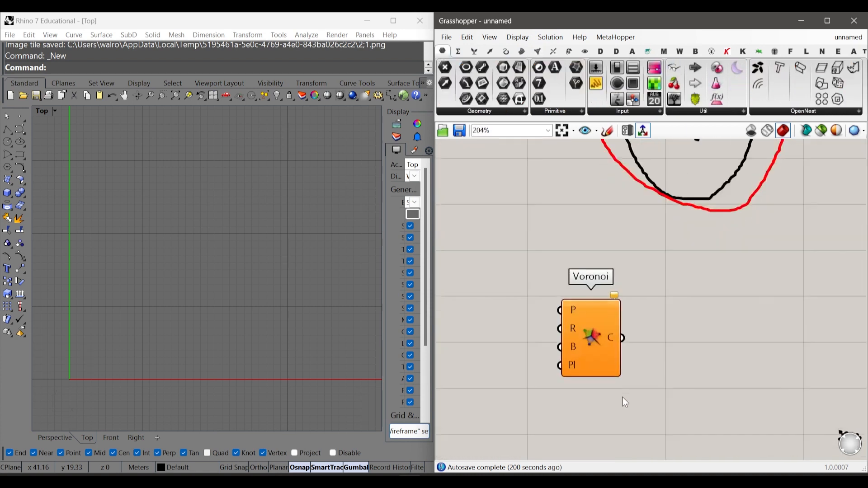
scroll(611, 365, up, 2)
drag(595, 335, 656, 339)
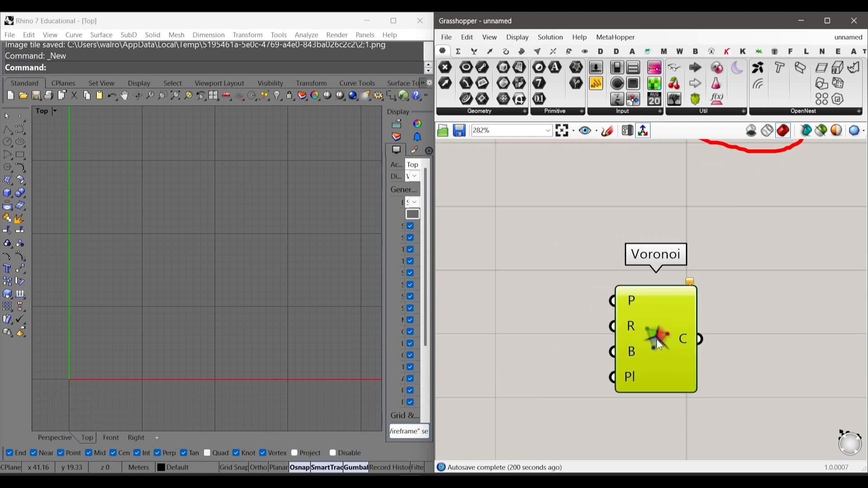
click(744, 337)
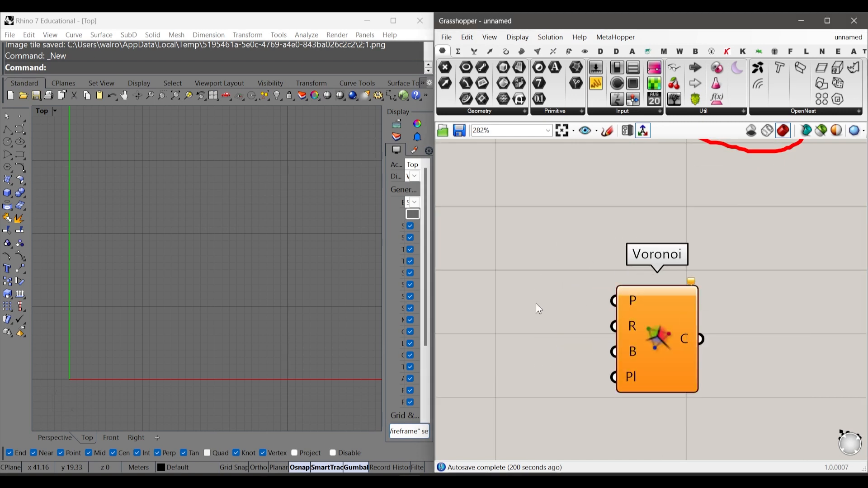
scroll(535, 303, down, 2)
scroll(641, 346, up, 2)
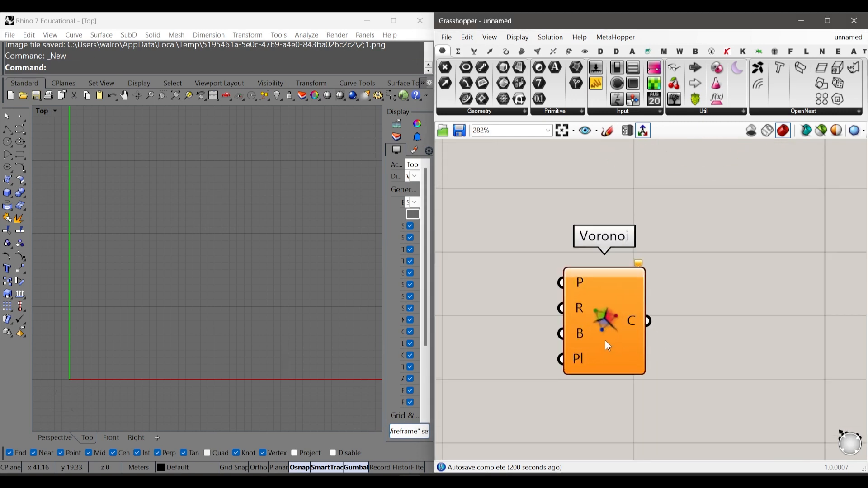
drag(605, 341, 610, 338)
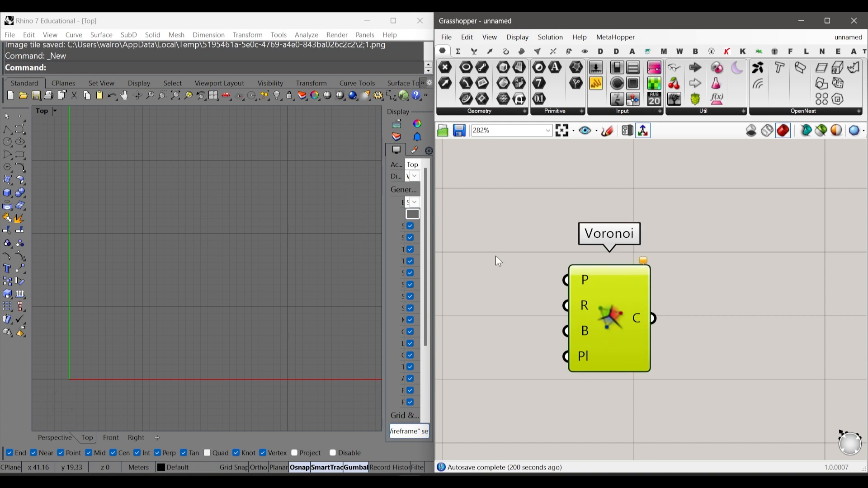
Examine the Voronoi component's Points, Radius and boundary inputs, comparing them with the circle sketches.
scroll(544, 313, down, 5)
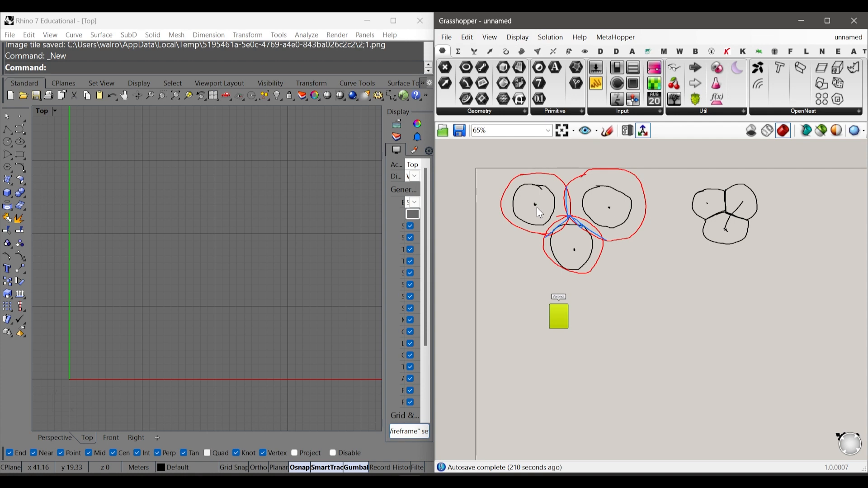
scroll(565, 318, up, 5)
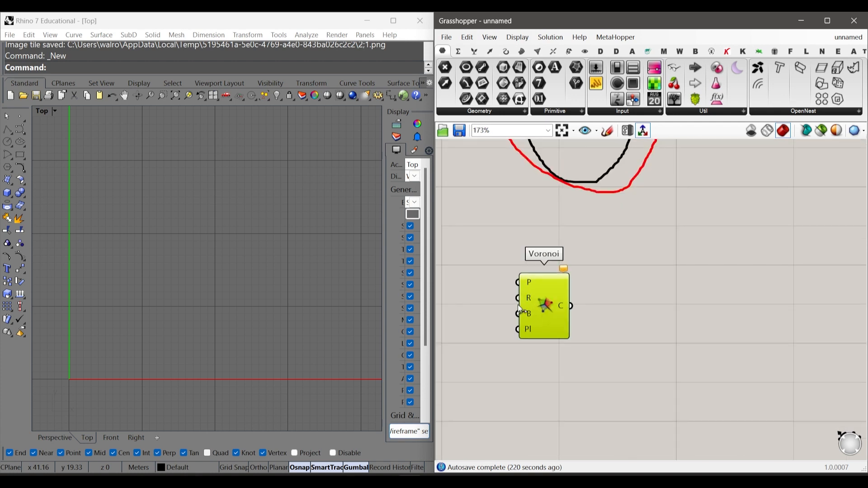
scroll(511, 287, up, 3)
drag(516, 254, 591, 289)
mouse_move(583, 289)
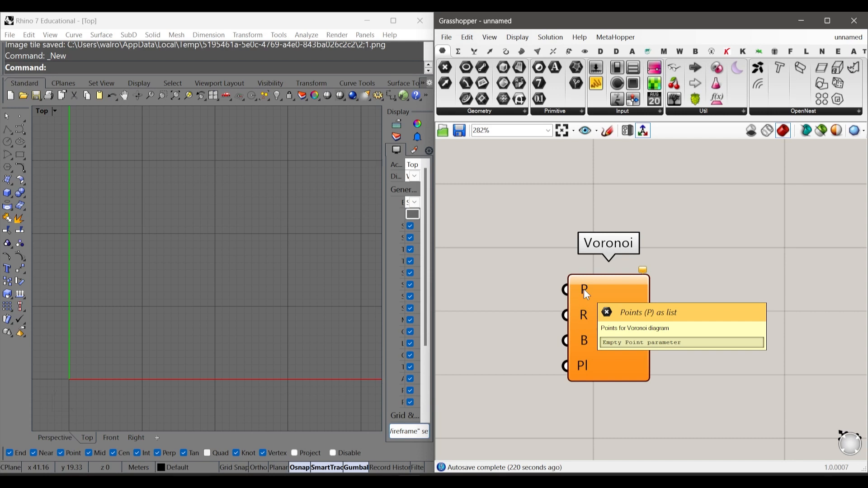
mouse_move(585, 315)
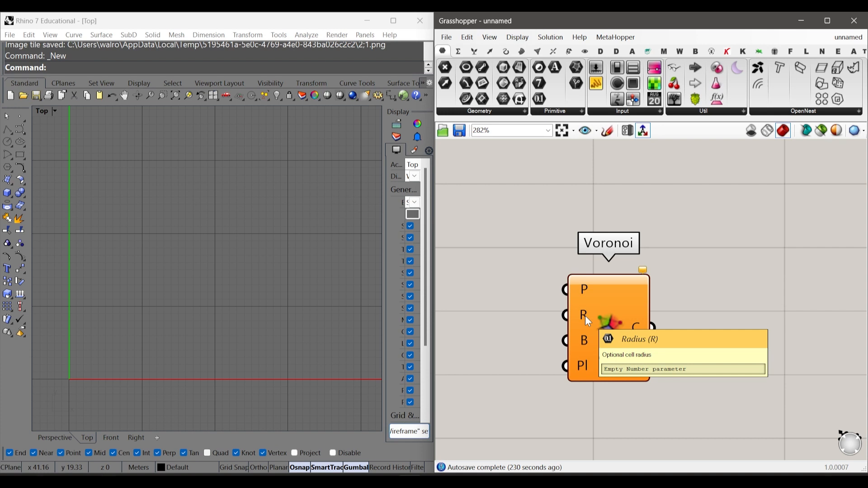
drag(525, 296, 604, 330)
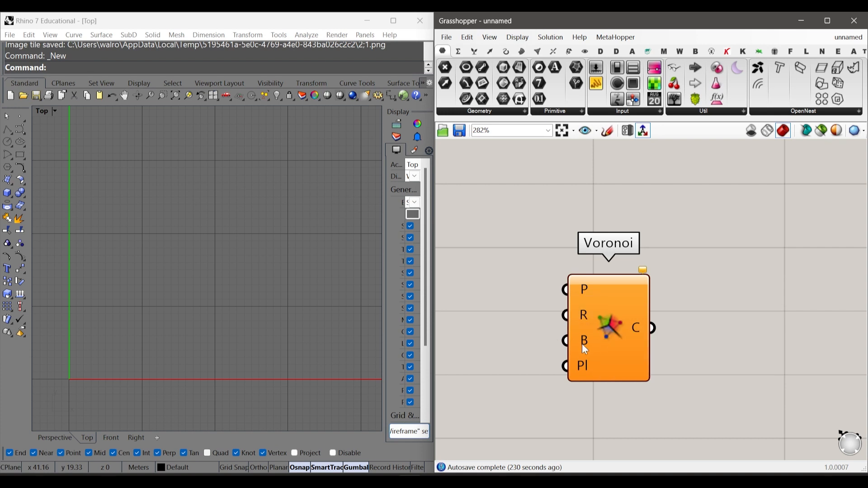
mouse_move(583, 345)
scroll(582, 343, down, 5)
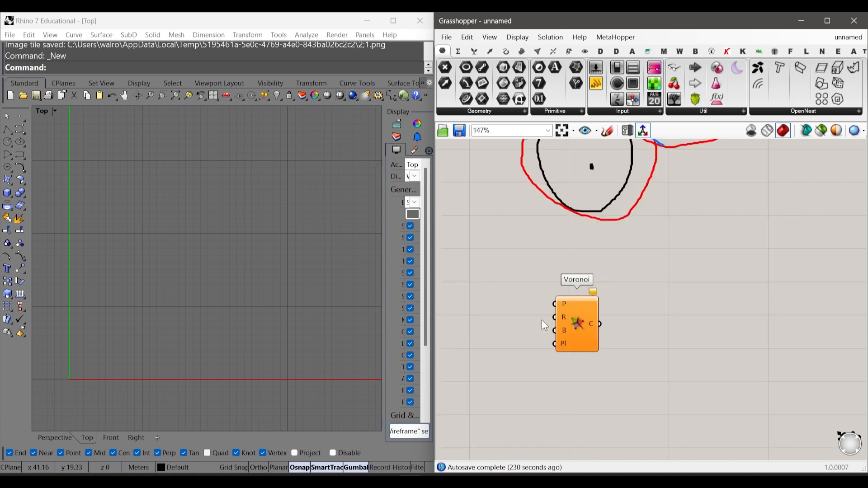
scroll(548, 308, up, 3)
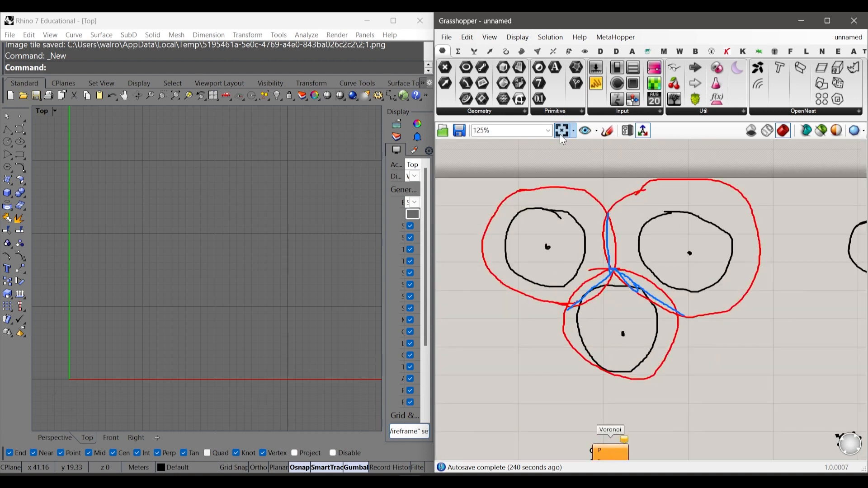
Sketch a black freehand rectangle around the three circles as a boundary and retrace parts of its edges.
click(607, 131)
mouse_move(497, 192)
mouse_down()
mouse_move(486, 355)
mouse_move(597, 380)
mouse_move(721, 376)
mouse_move(735, 271)
mouse_move(719, 180)
mouse_move(497, 192)
mouse_up()
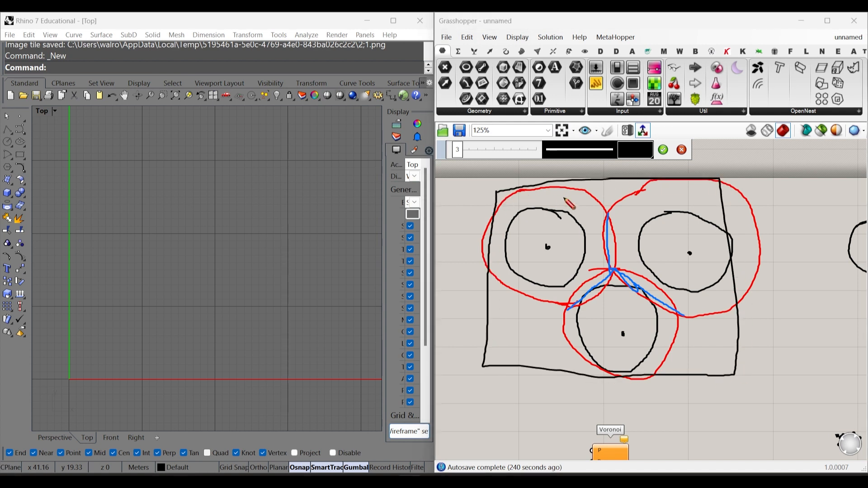
mouse_move(493, 239)
mouse_down()
mouse_move(488, 267)
mouse_move(492, 222)
mouse_up()
drag(722, 183, 733, 309)
drag(633, 375, 616, 376)
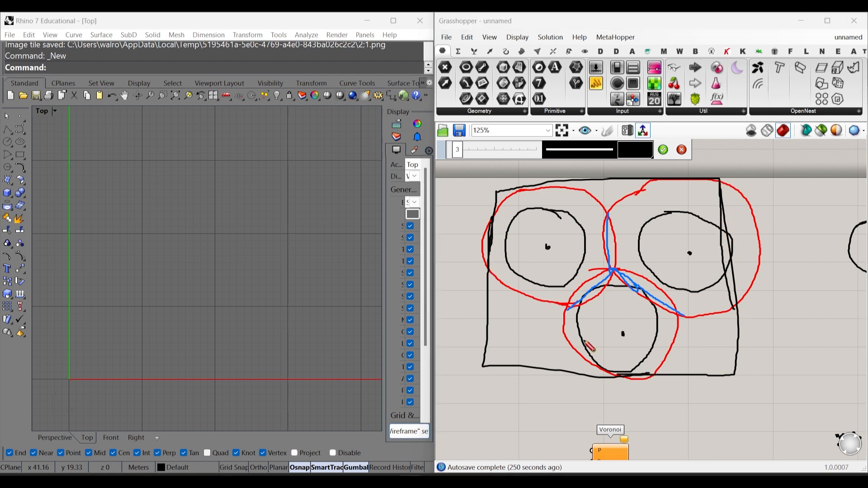
scroll(623, 251, down, 2)
click(663, 150)
Examine the description of the Voronoi component's Plane input.
scroll(613, 377, up, 1)
scroll(613, 378, up, 5)
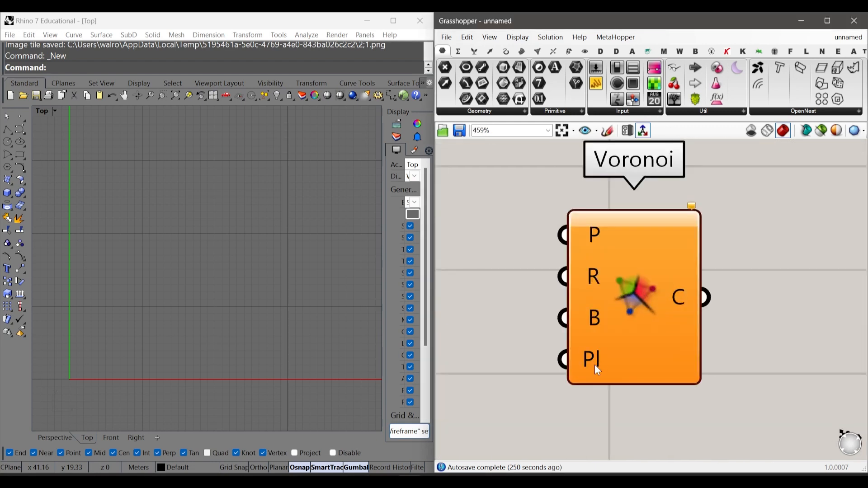
mouse_move(592, 356)
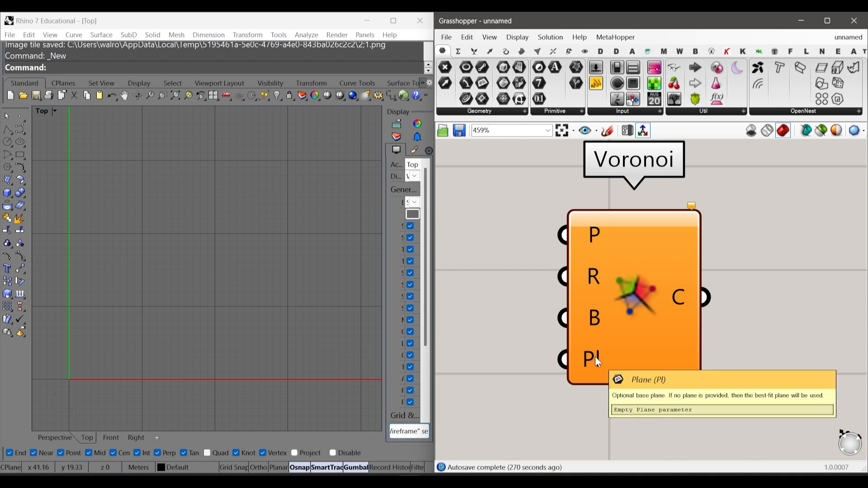
click(645, 324)
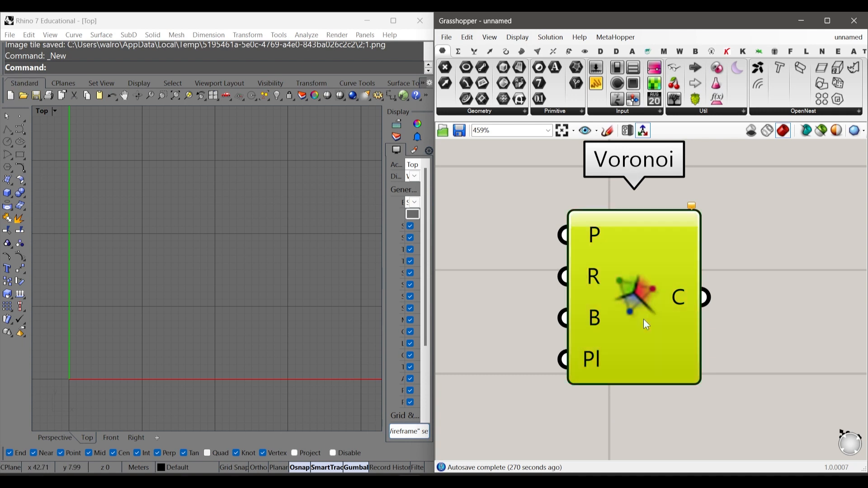
drag(647, 325, 661, 327)
scroll(752, 252, down, 3)
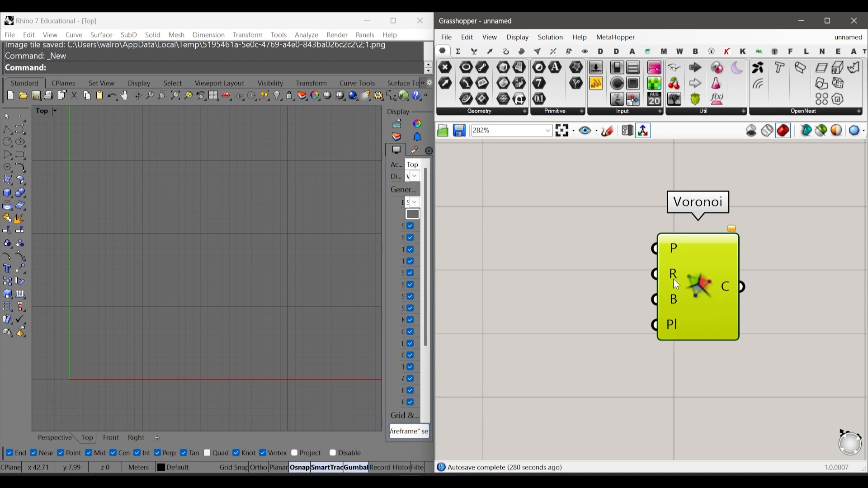
click(782, 294)
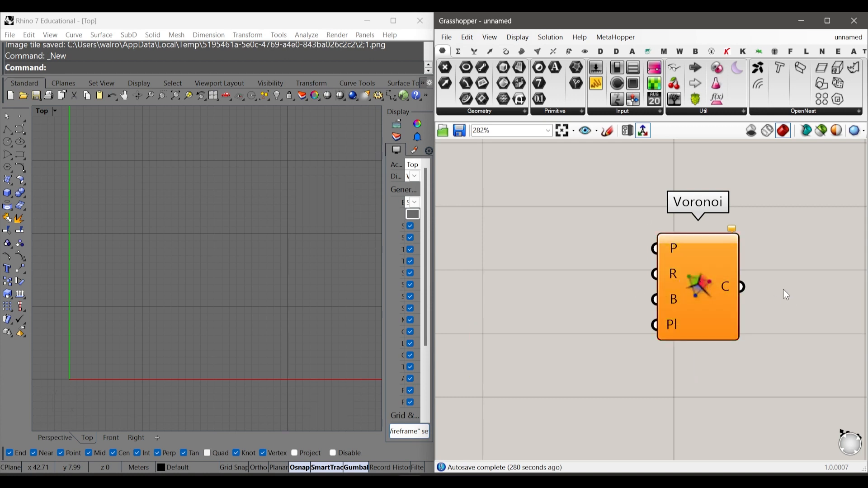
Add a Point parameter beside the Voronoi component and connect it to the P input.
double_click(537, 245)
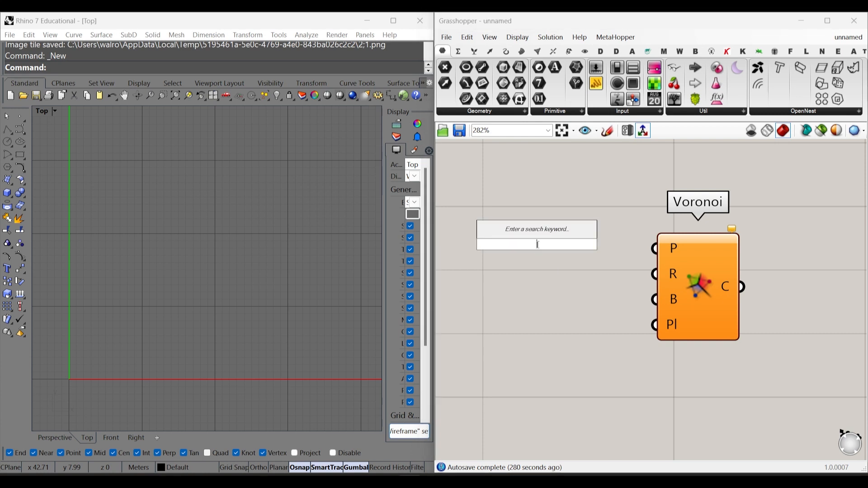
text(point)
click(523, 189)
drag(539, 244, 654, 248)
Assign multiple points to the Point parameter by placing three scattered points in Rhino's Top view.
right_click(533, 237)
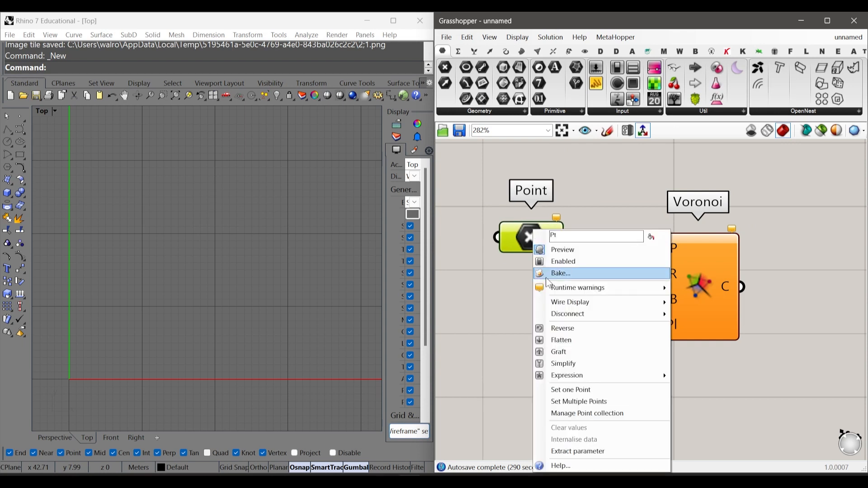
click(587, 402)
click(122, 362)
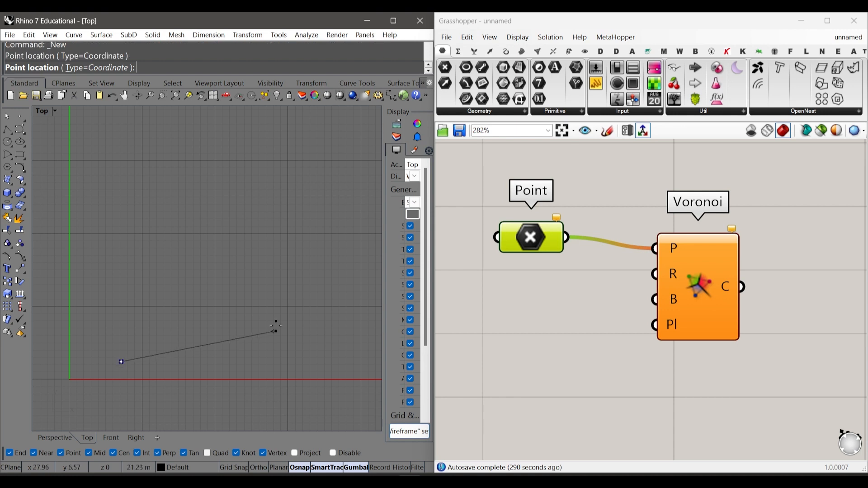
click(287, 292)
click(187, 216)
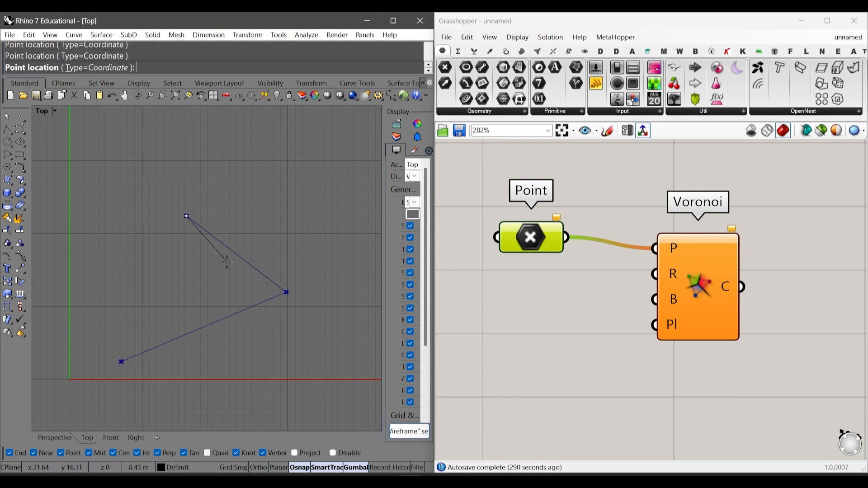
key(Return)
scroll(192, 274, down, 5)
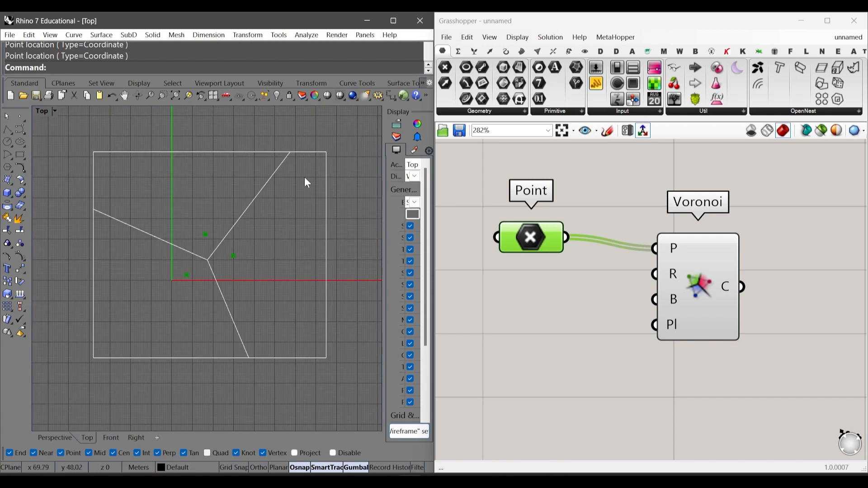
Move the Voronoi component slightly lower and farther from the Point parameter.
click(581, 313)
drag(702, 296, 684, 306)
click(597, 320)
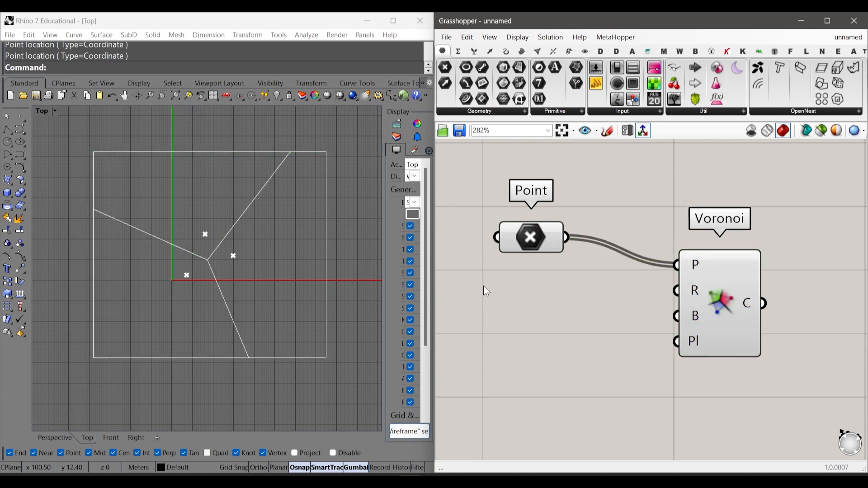
scroll(226, 261, up, 5)
scroll(521, 313, down, 2)
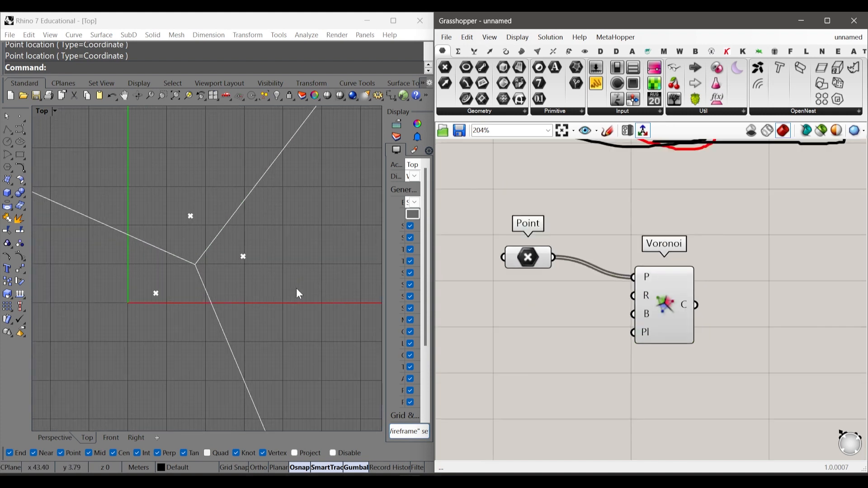
Add a Rectangle parameter and align it directly below the Point parameter.
double_click(495, 315)
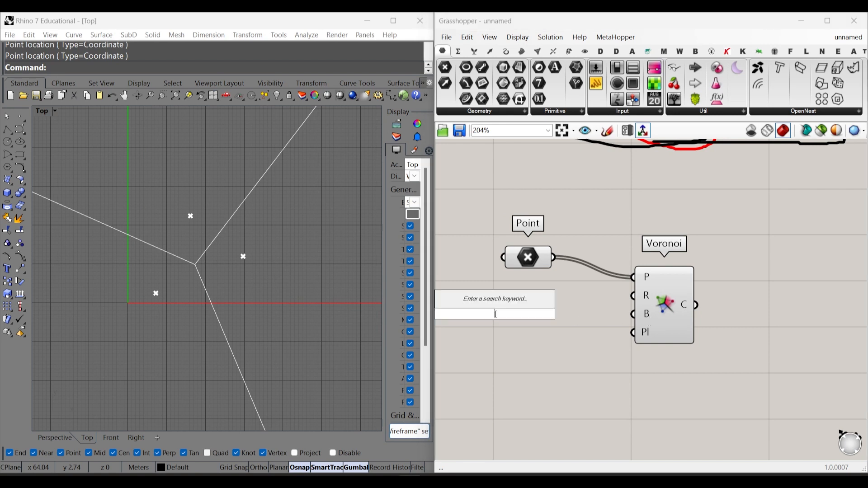
text(rec)
click(483, 302)
drag(510, 315, 533, 316)
Assign one rectangle to the Rectangle parameter, drawn around the three points in Rhino's Top view.
right_click(529, 319)
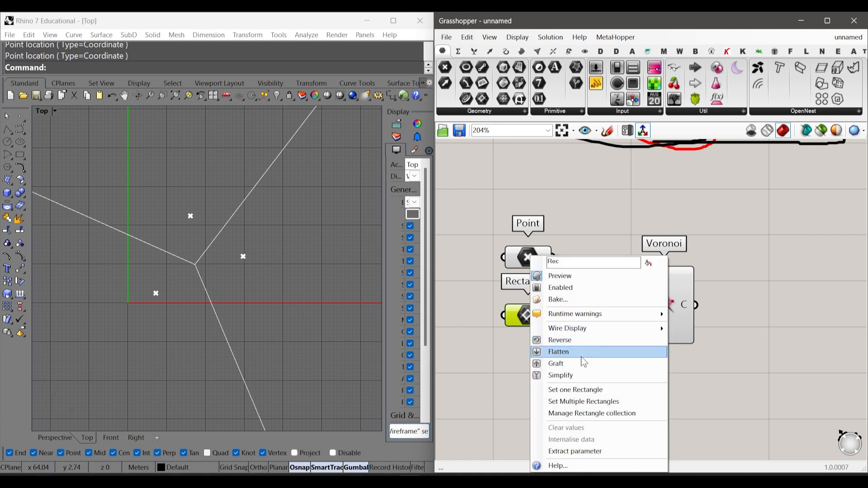
click(585, 397)
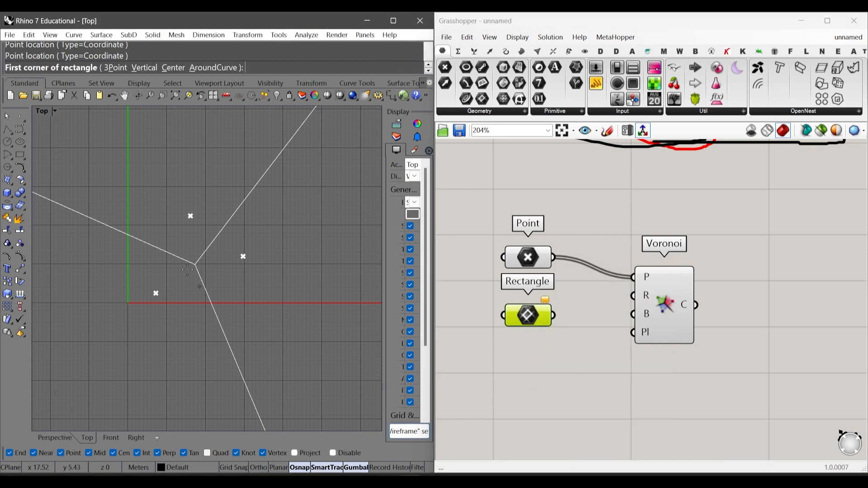
click(124, 322)
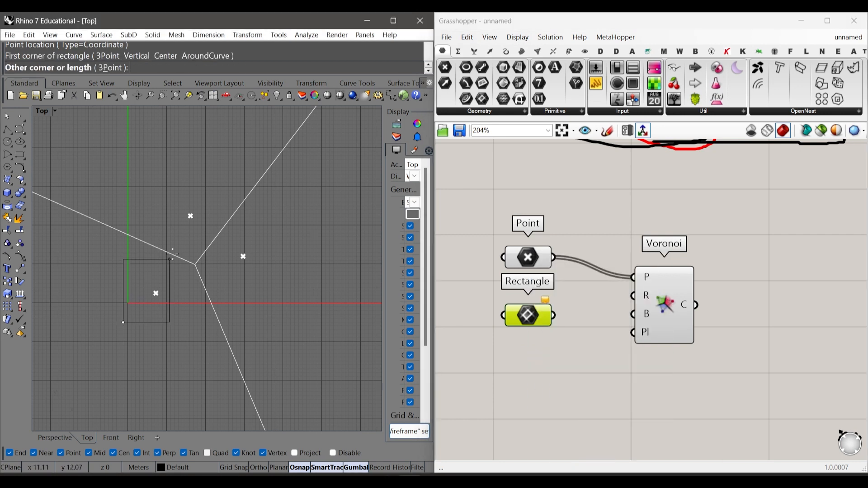
click(271, 190)
scroll(267, 204, down, 1)
Connect the Rectangle parameter to the Voronoi B input and nudge the Voronoi component slightly.
drag(554, 316, 669, 308)
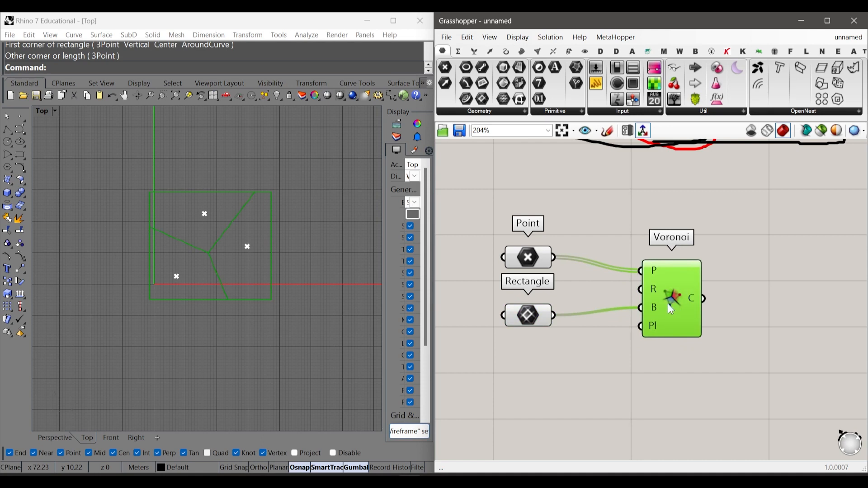
click(587, 218)
scroll(226, 244, up, 2)
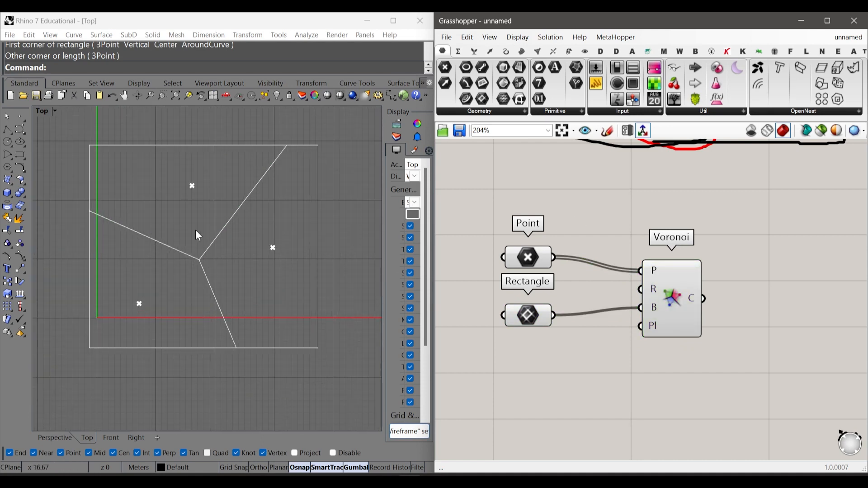
scroll(239, 239, up, 1)
right_drag(289, 270, 309, 280)
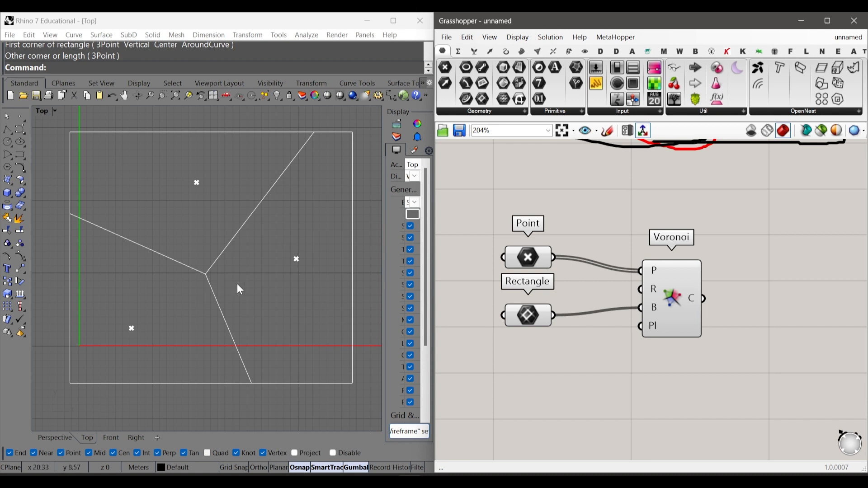
Move the Rectangle parameter lower, and add a number slider from 0 to 50.00 connected to the Voronoi R input.
drag(525, 326, 525, 375)
click(523, 294)
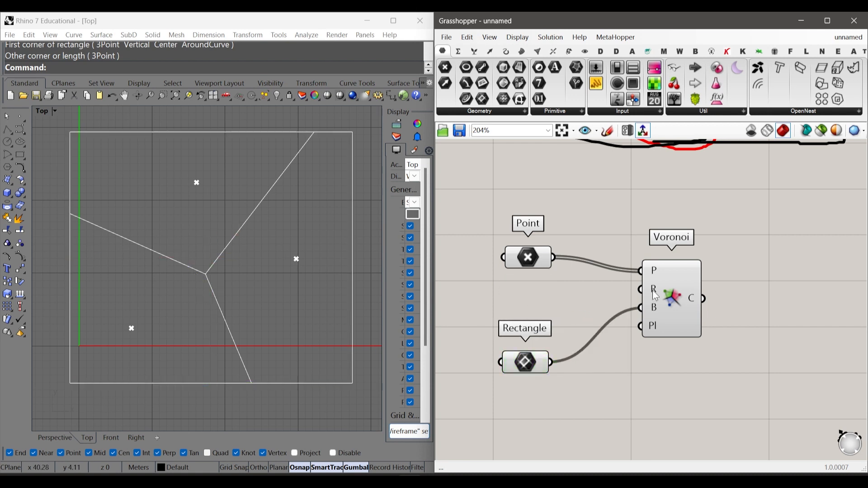
double_click(501, 296)
text(0<)
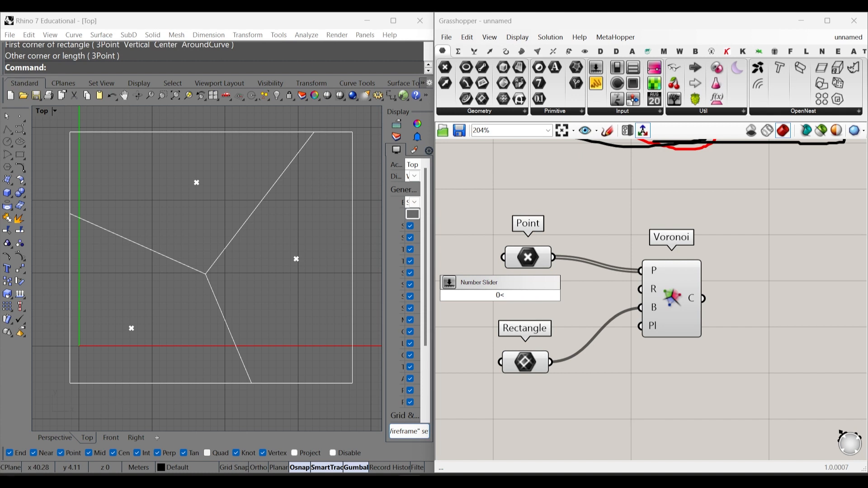
text(50.00)
key(Return)
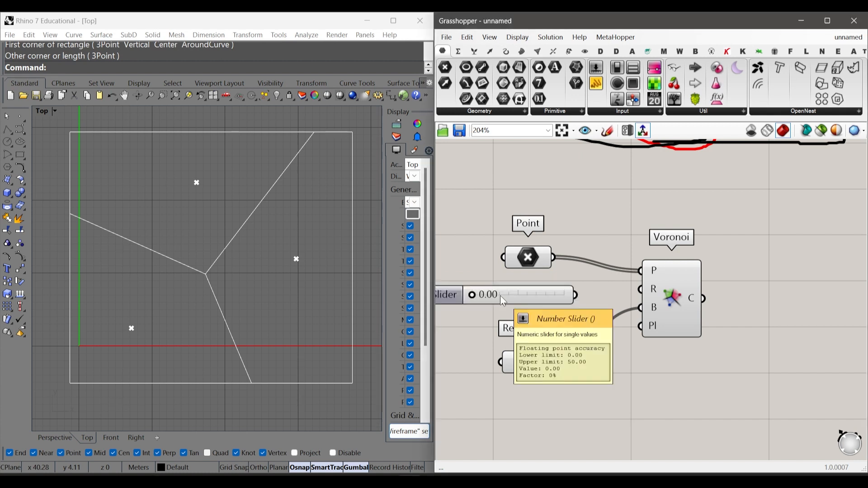
drag(576, 295, 640, 290)
Try Radius slider values of 8.36 and 10.08 and inspect how the cells around the points meet.
mouse_move(477, 295)
mouse_down()
mouse_move(511, 306)
mouse_move(484, 305)
mouse_move(494, 309)
mouse_move(492, 299)
mouse_up()
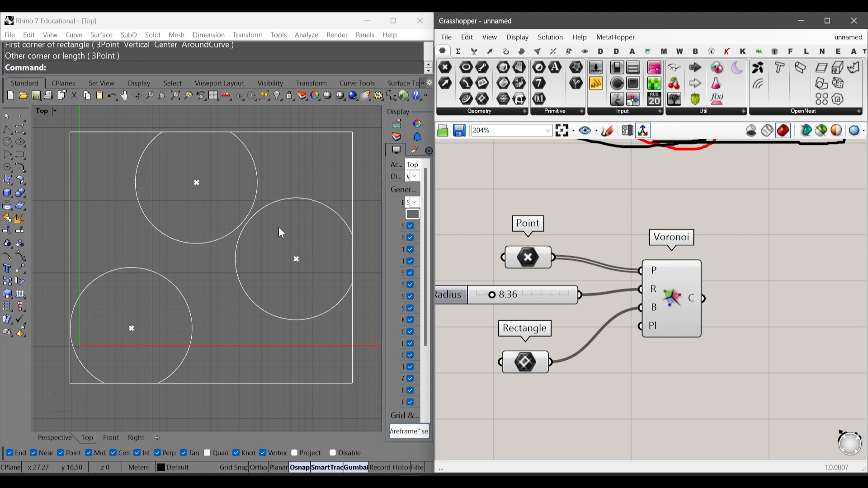
drag(492, 298, 496, 303)
scroll(269, 210, up, 3)
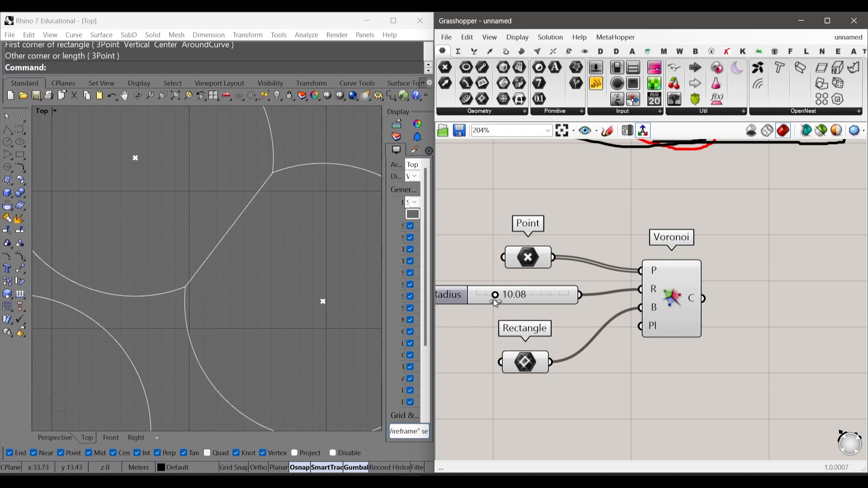
scroll(299, 271, down, 4)
scroll(319, 250, up, 2)
scroll(226, 291, down, 5)
scroll(213, 310, up, 3)
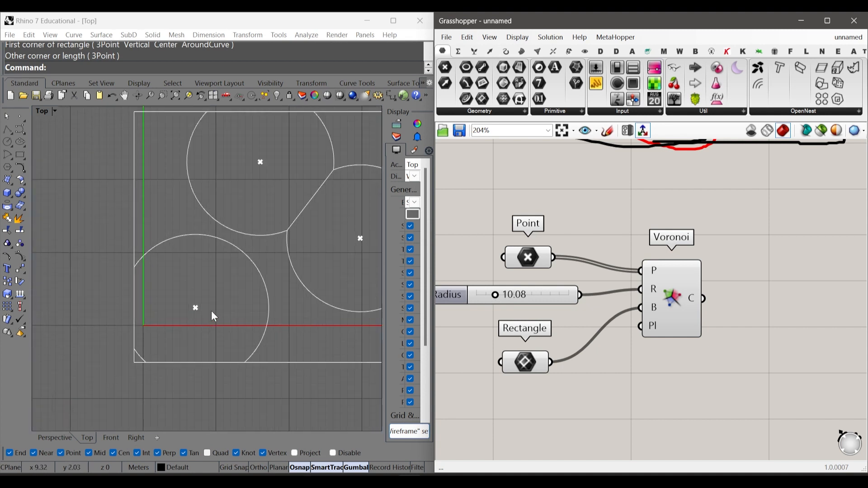
Increase the Radius slider through 11.31 and 12.29 up to 28.01, and bring it back to 26.04.
drag(495, 294, 498, 298)
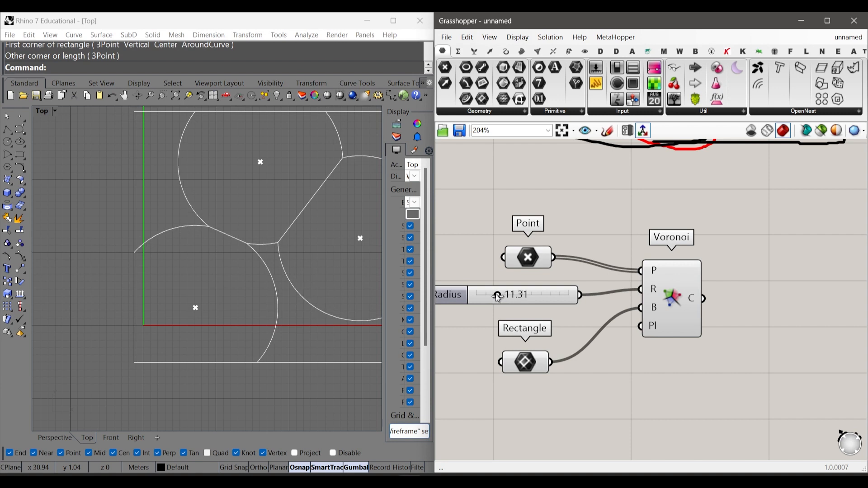
drag(497, 298, 499, 302)
scroll(267, 257, up, 3)
scroll(240, 262, down, 4)
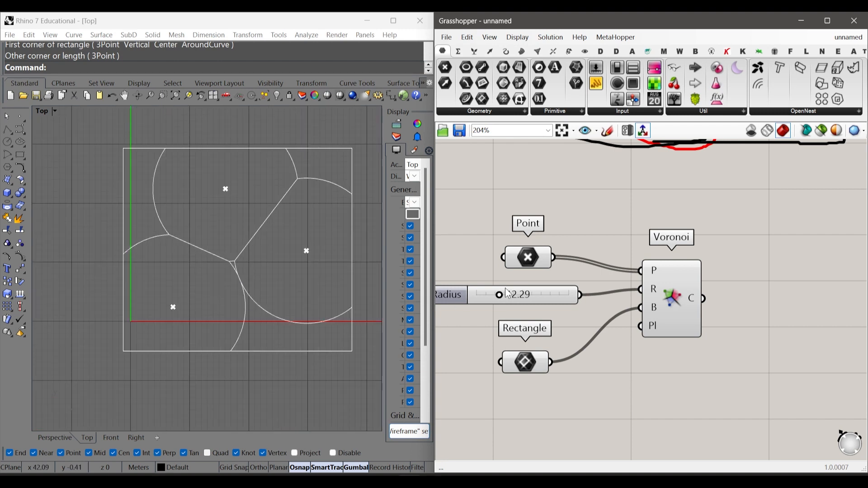
drag(499, 296, 530, 316)
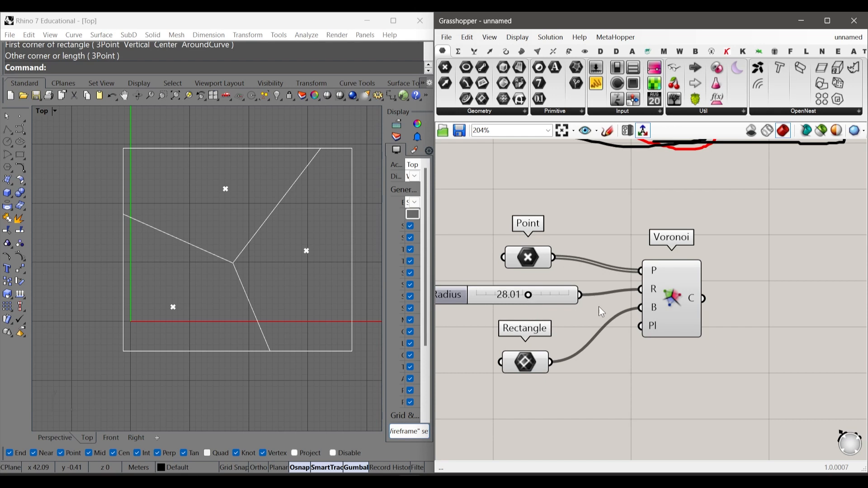
mouse_move(532, 299)
mouse_down()
mouse_move(489, 306)
mouse_move(527, 309)
mouse_up()
Try deleting the Radius slider and shifting the Rectangle parameter, and undo both changes.
click(556, 292)
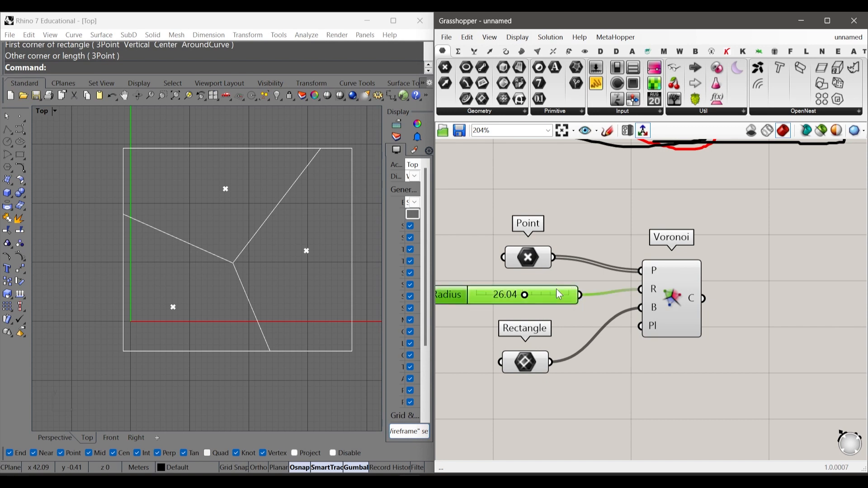
key(Delete)
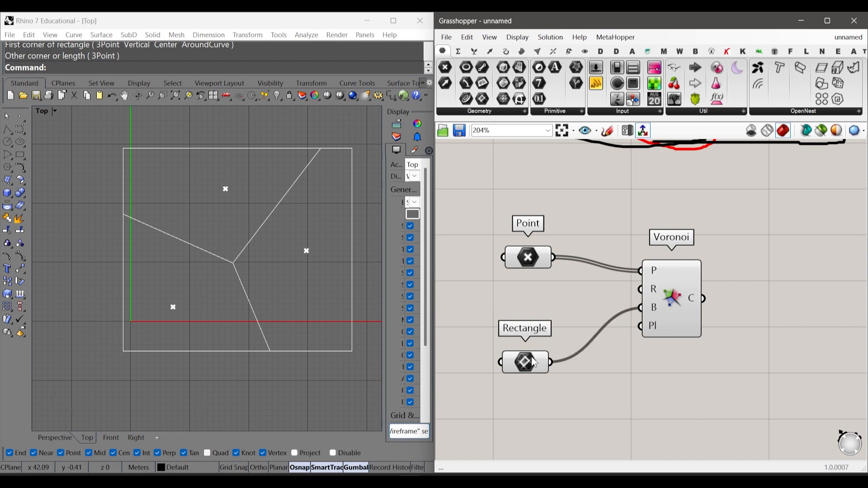
drag(524, 366, 528, 373)
click(535, 328)
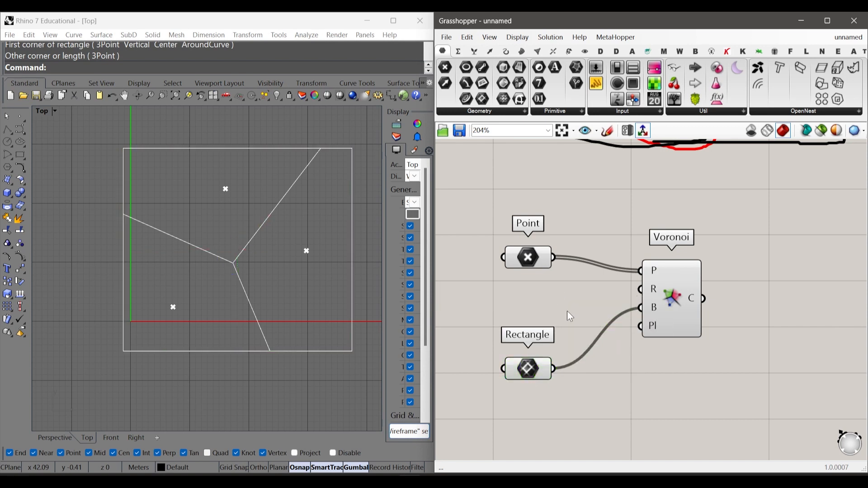
drag(568, 416, 490, 373)
click(588, 398)
key(ctrl+z)
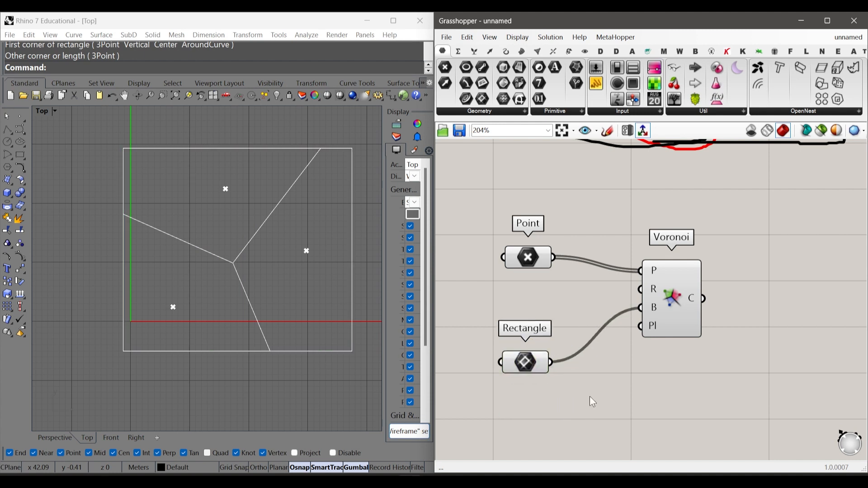
key(ctrl+z)
Try deleting the Rectangle parameter and varying the Radius slider without a boundary.
click(575, 382)
right_click(526, 365)
click(524, 379)
click(527, 365)
key(Delete)
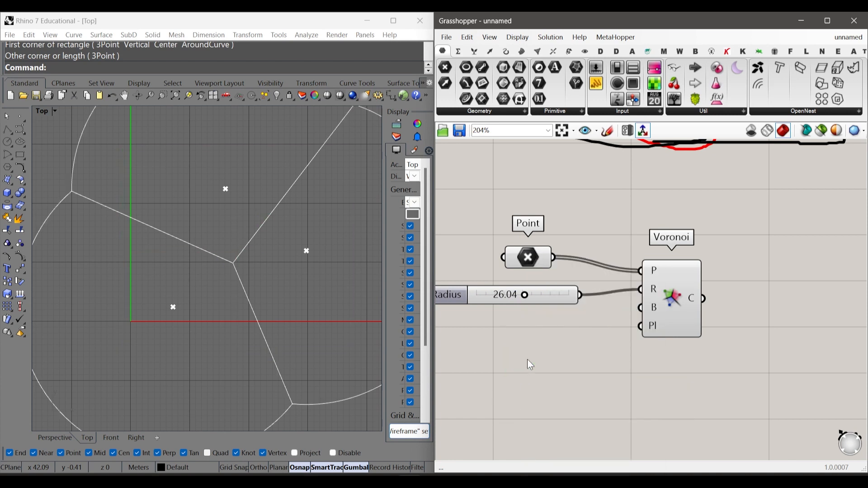
drag(525, 300, 488, 310)
drag(487, 309, 516, 321)
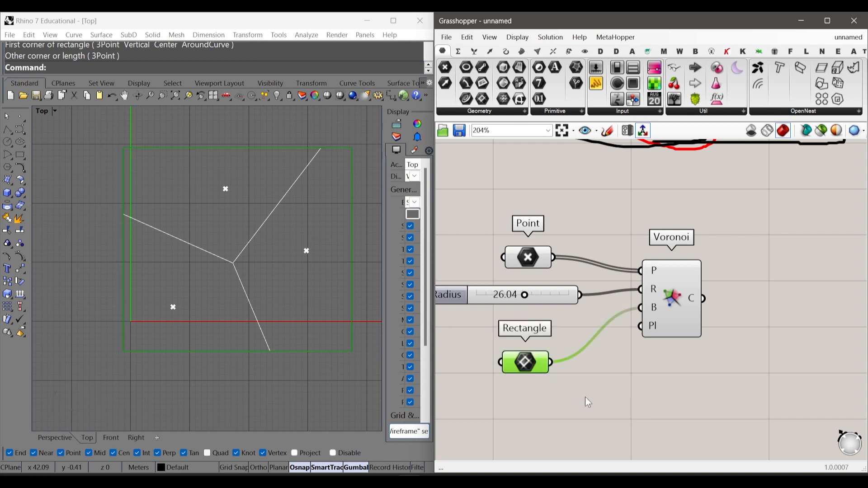
Turn off the Rectangle parameter's preview and set the Radius slider to 11.55.
click(585, 397)
drag(564, 339, 513, 383)
right_click(564, 331)
click(601, 325)
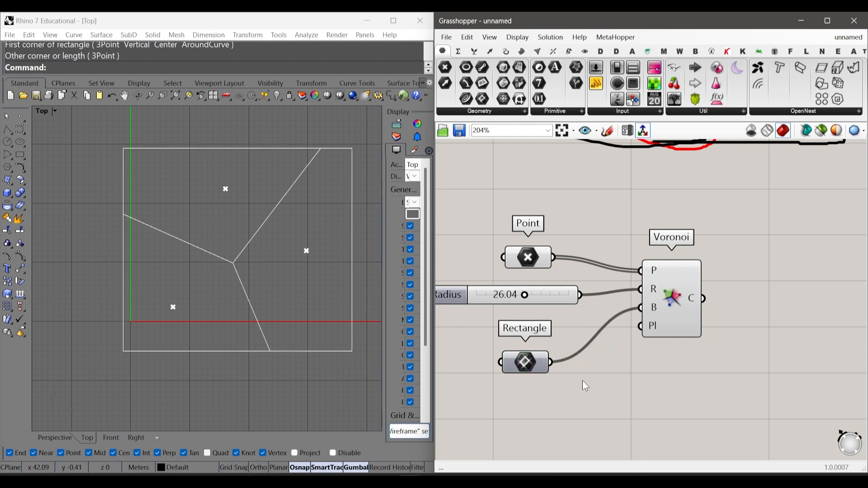
drag(525, 295, 499, 299)
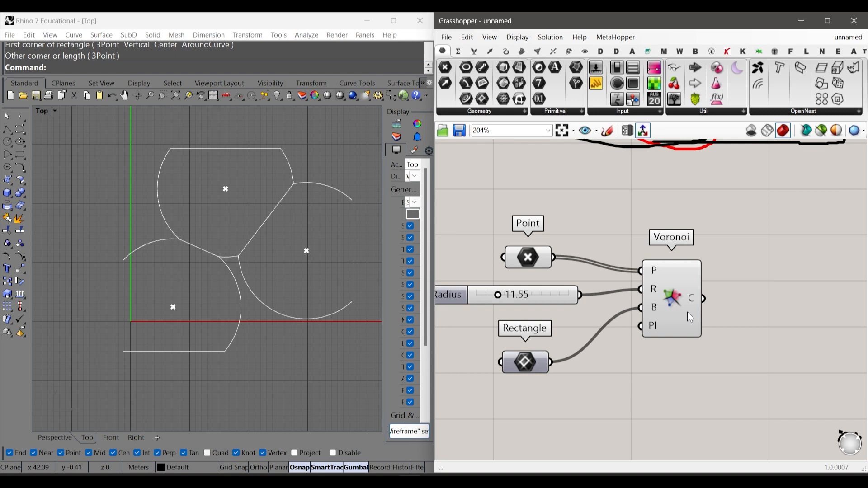
Delete the Point parameter that feeds the Voronoi P input.
drag(531, 259, 538, 220)
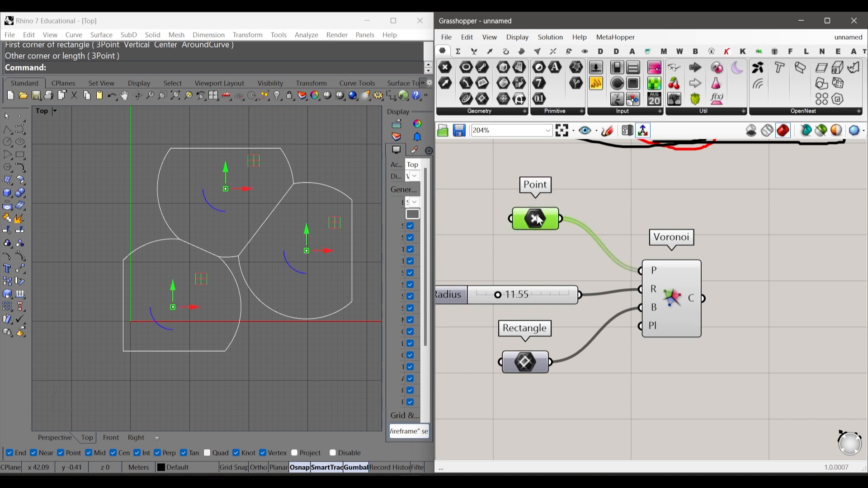
click(538, 265)
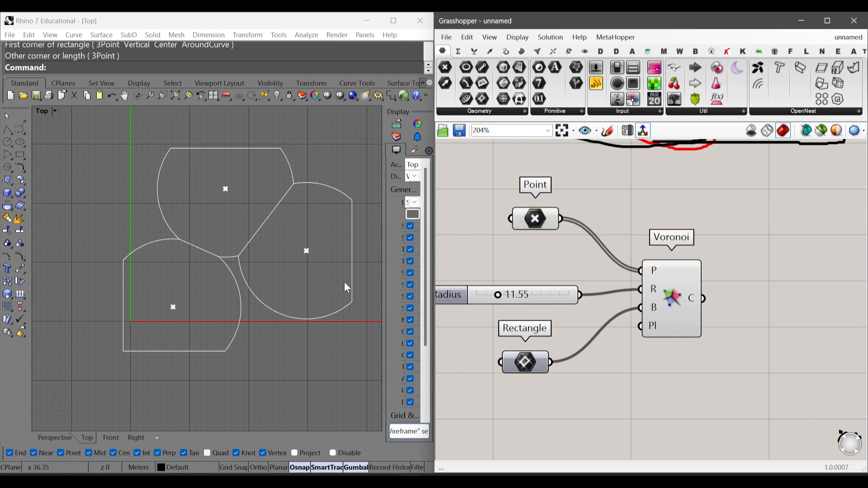
click(536, 225)
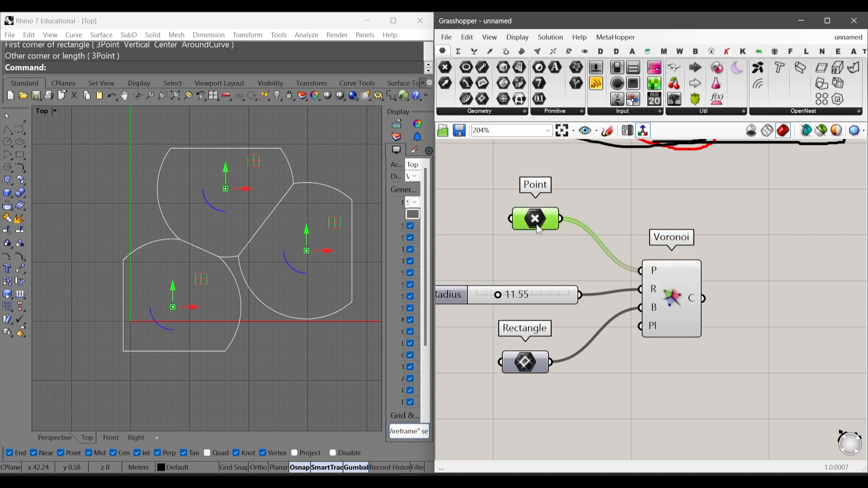
click(551, 241)
drag(559, 245, 508, 202)
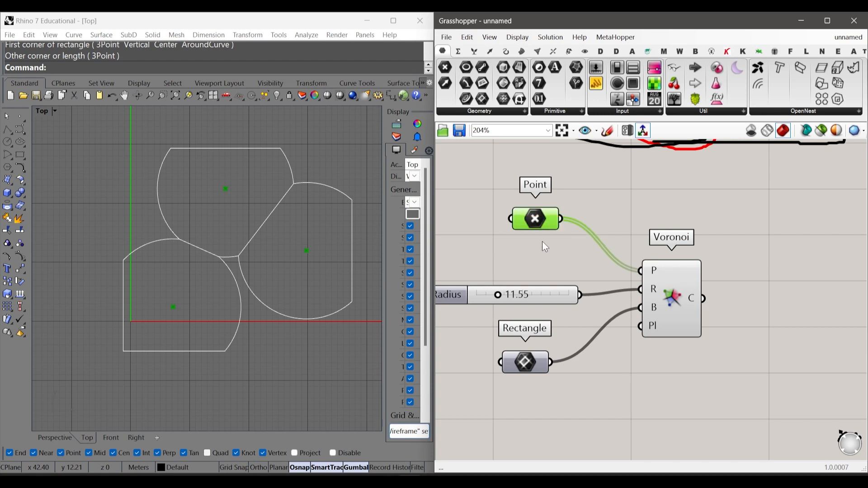
key(Delete)
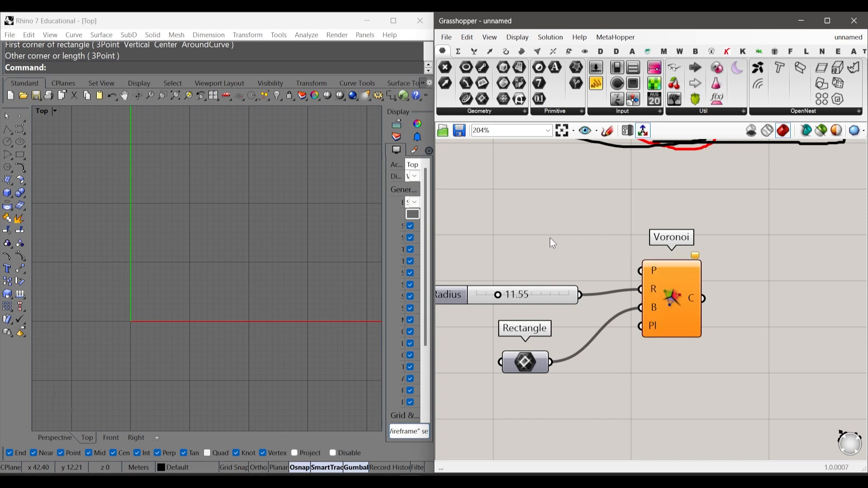
Add a Populate 2D component above the Radius slider and connect its P output to the Voronoi P input.
double_click(549, 238)
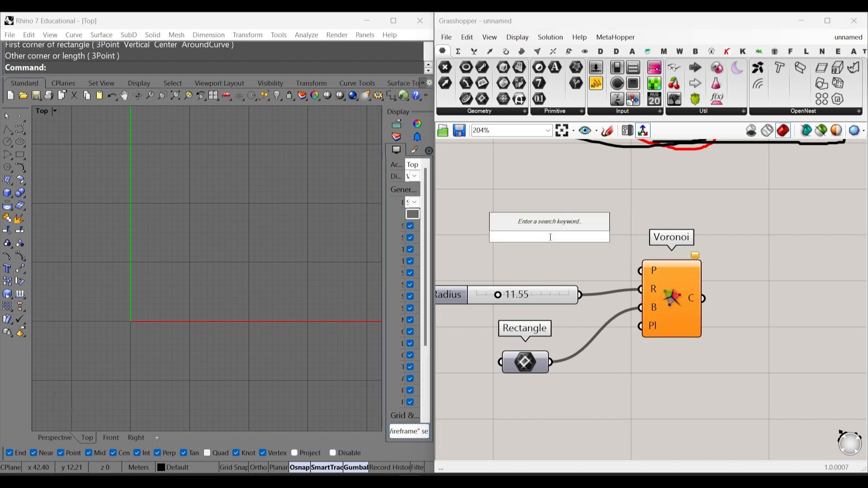
text(pop)
click(539, 210)
drag(552, 251, 640, 271)
click(593, 232)
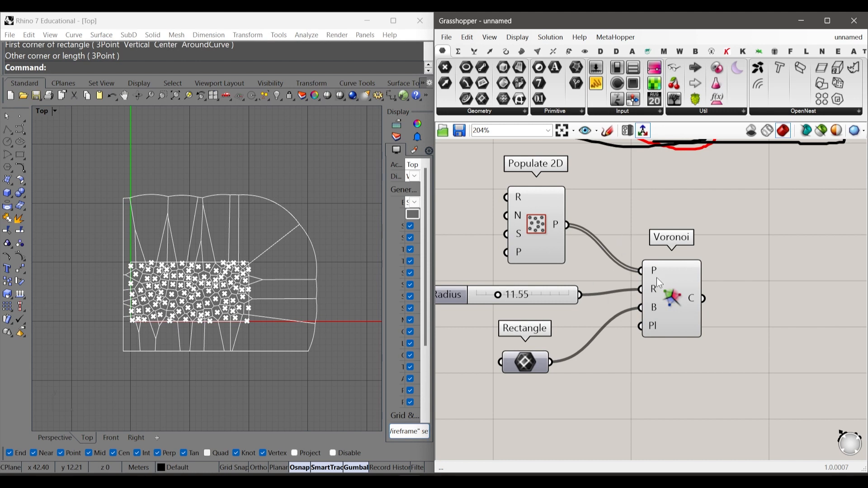
Move the Rectangle parameter slightly lower and connect it to the R input of Populate 2D as well.
scroll(189, 276, up, 5)
scroll(189, 276, down, 3)
scroll(244, 289, up, 4)
scroll(221, 285, down, 1)
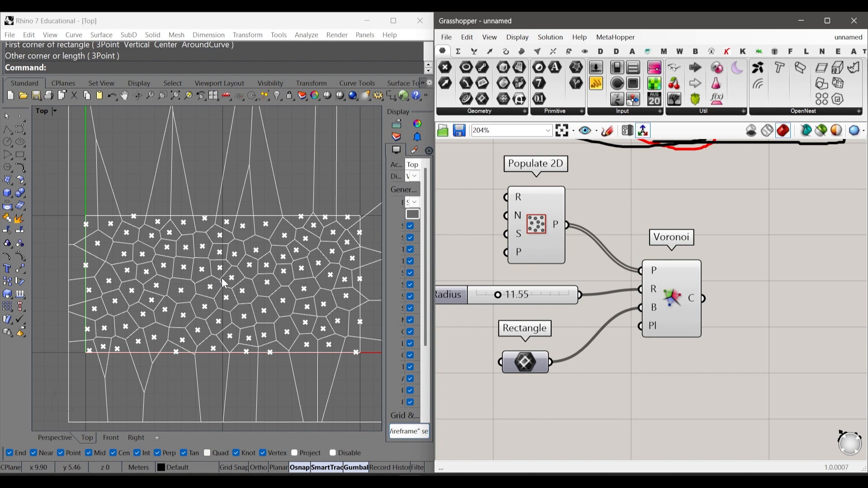
scroll(228, 302, down, 5)
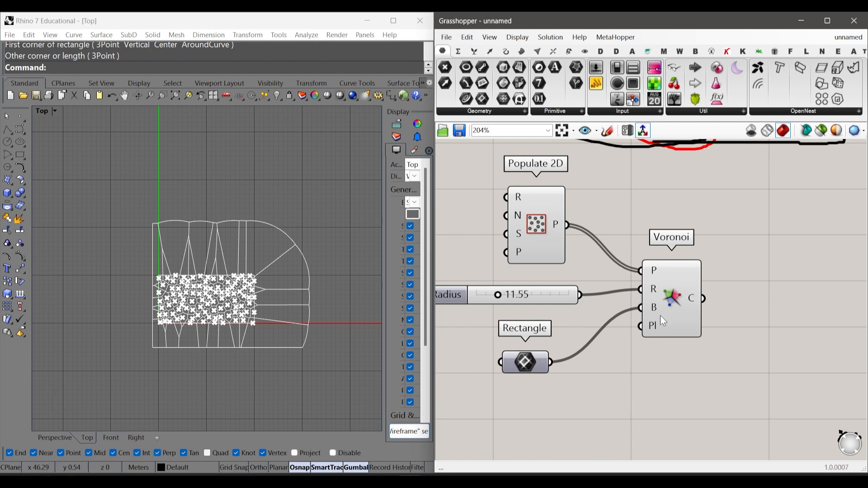
drag(525, 365, 517, 381)
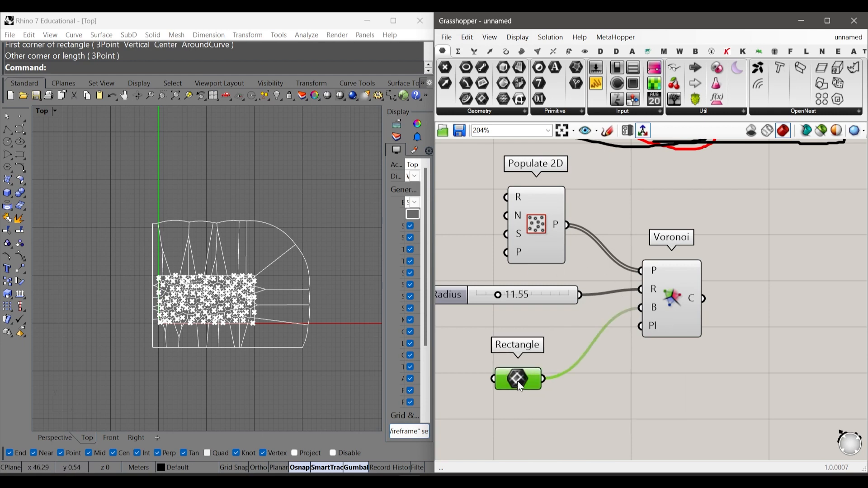
scroll(207, 309, up, 2)
scroll(206, 309, up, 1)
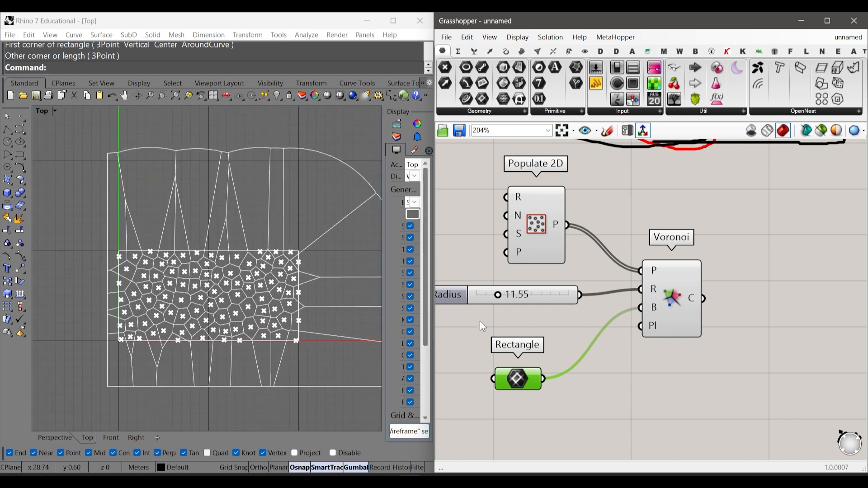
scroll(616, 323, down, 2)
drag(552, 368, 533, 234)
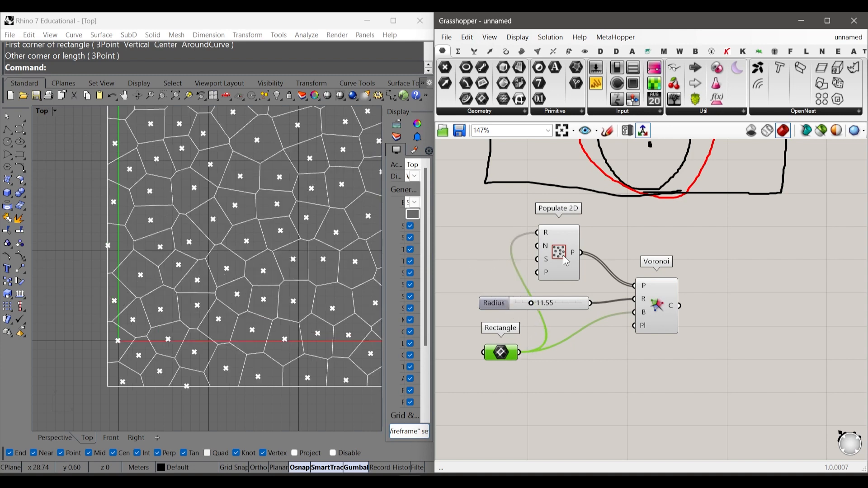
Move the Populate 2D component slightly right and up, then deselect it.
drag(565, 261, 578, 258)
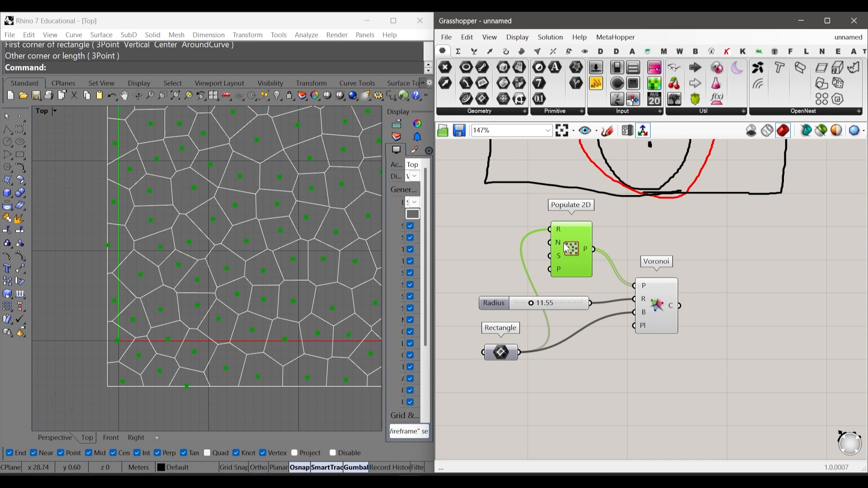
scroll(566, 248, up, 5)
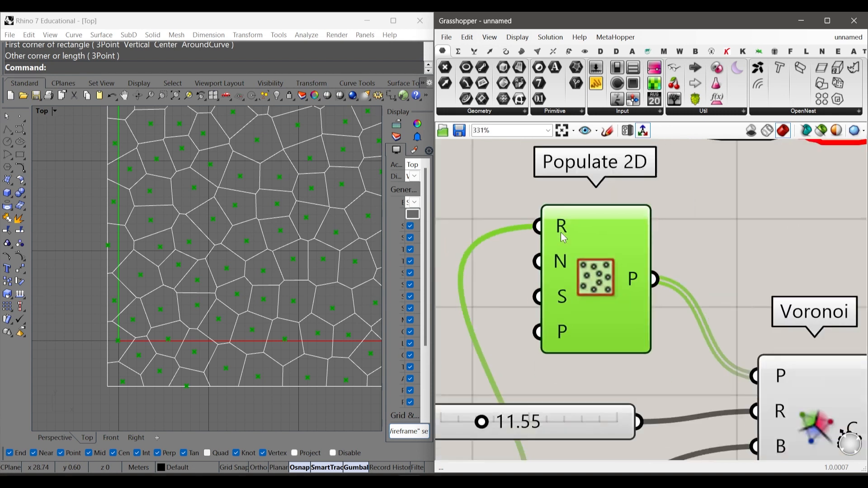
scroll(561, 234, down, 6)
scroll(278, 314, down, 4)
scroll(253, 312, up, 6)
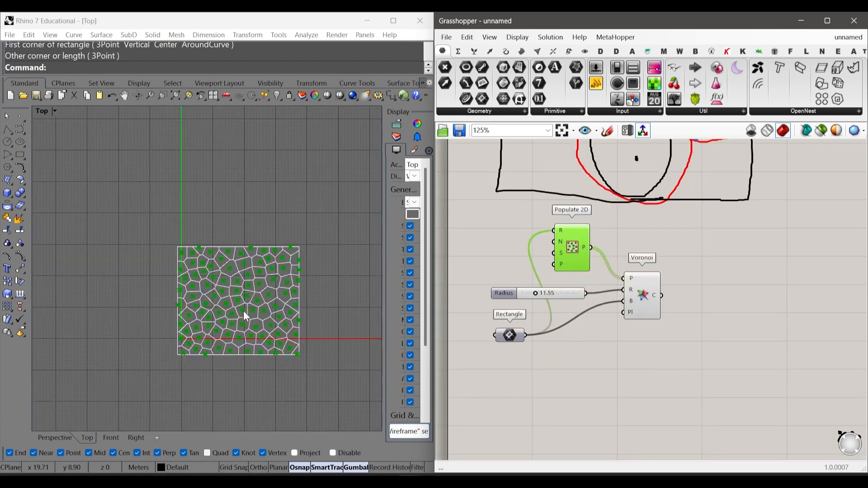
click(545, 368)
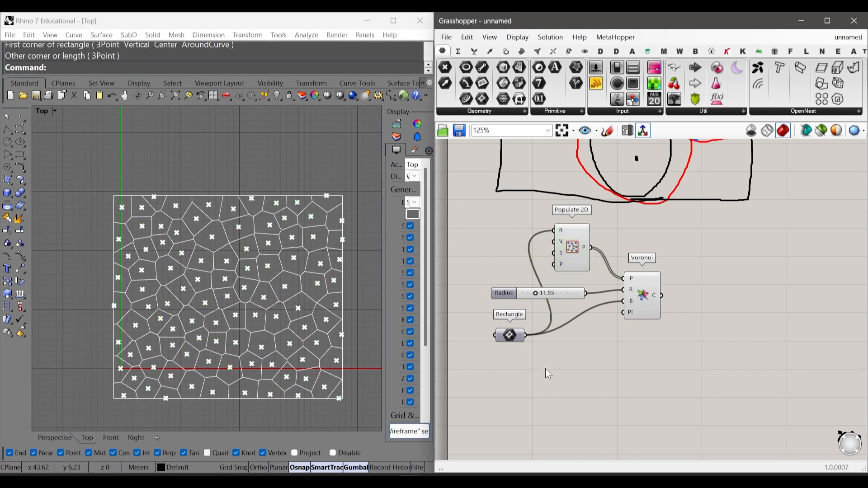
Lower the Radius slider to 2.14 and examine the cells in the Top view.
scroll(536, 285, up, 5)
drag(535, 283, 510, 292)
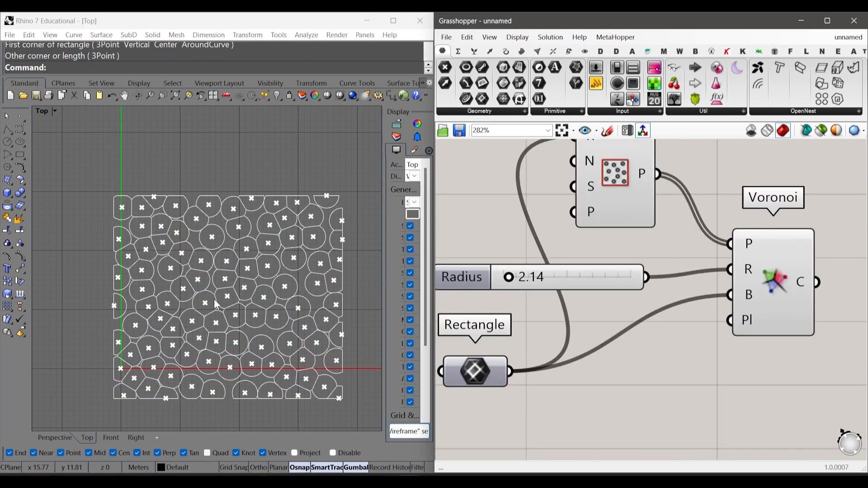
scroll(268, 294, up, 5)
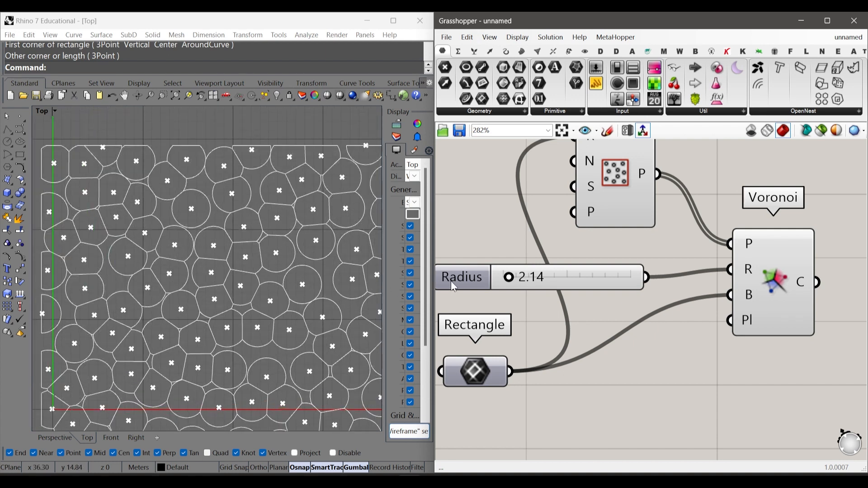
Set the Radius slider to 8.97.
scroll(512, 278, up, 5)
drag(513, 279, 566, 279)
scroll(286, 246, down, 5)
scroll(286, 247, down, 2)
scroll(249, 295, up, 5)
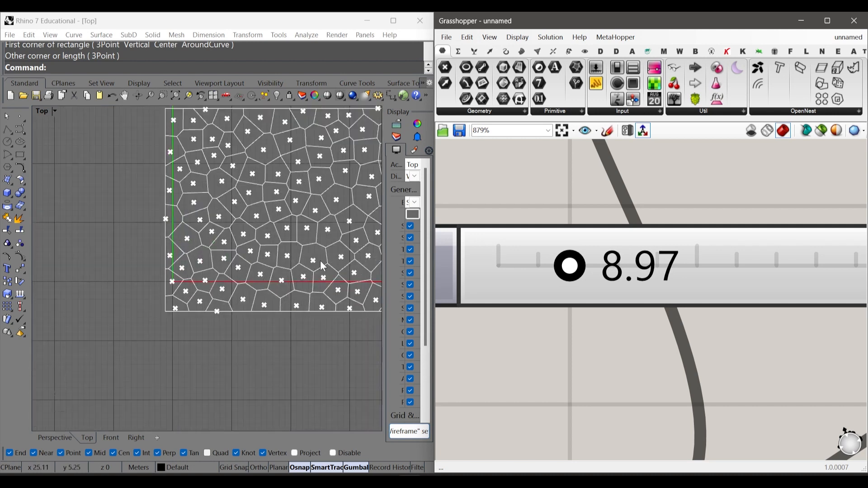
Select the Populate 2D, Radius and Rectangle inputs together and turn off the preview of the populated points.
scroll(561, 308, down, 6)
drag(651, 380, 526, 201)
right_click(514, 186)
click(554, 211)
right_click(535, 199)
click(556, 217)
scroll(279, 290, down, 2)
scroll(215, 231, up, 3)
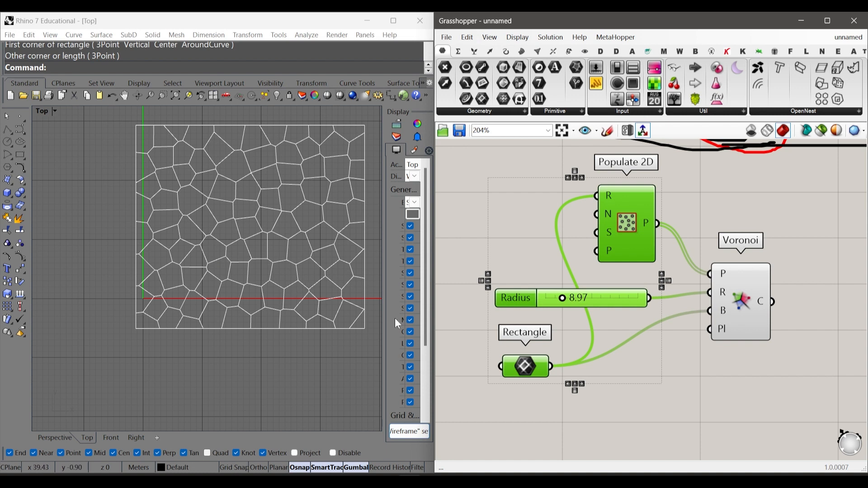
click(521, 266)
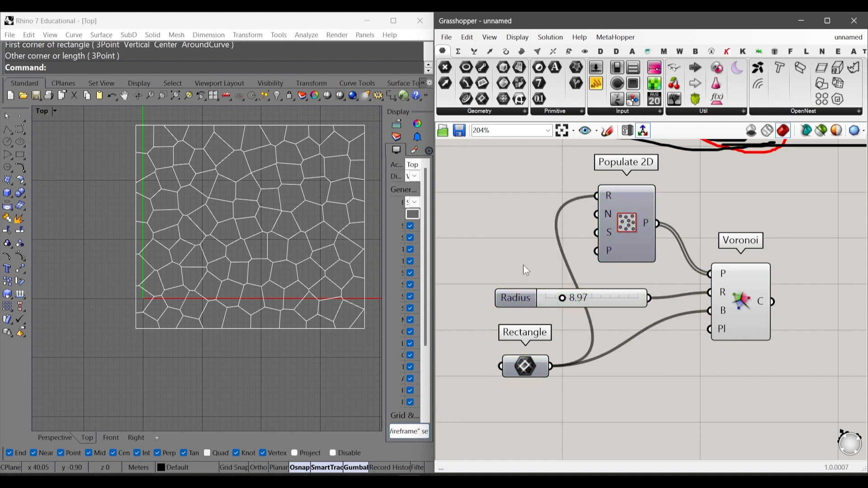
Add a Voronoi 3D component directly below the Voronoi component.
scroll(643, 348, down, 2)
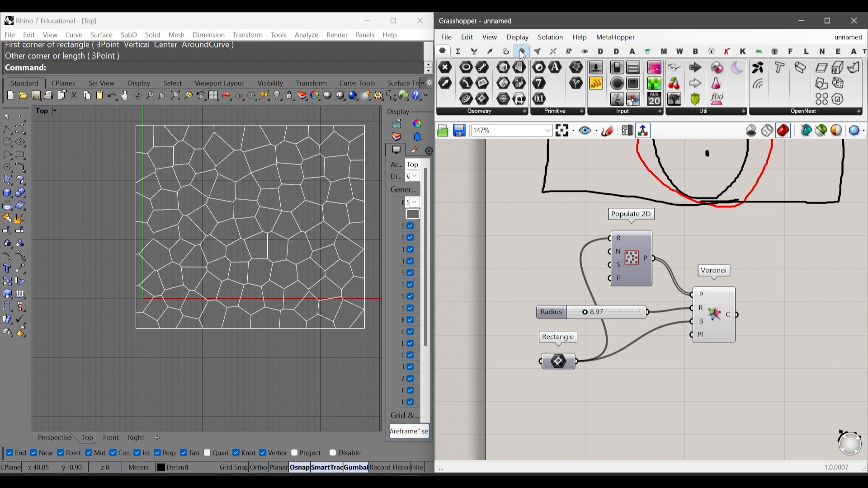
click(537, 52)
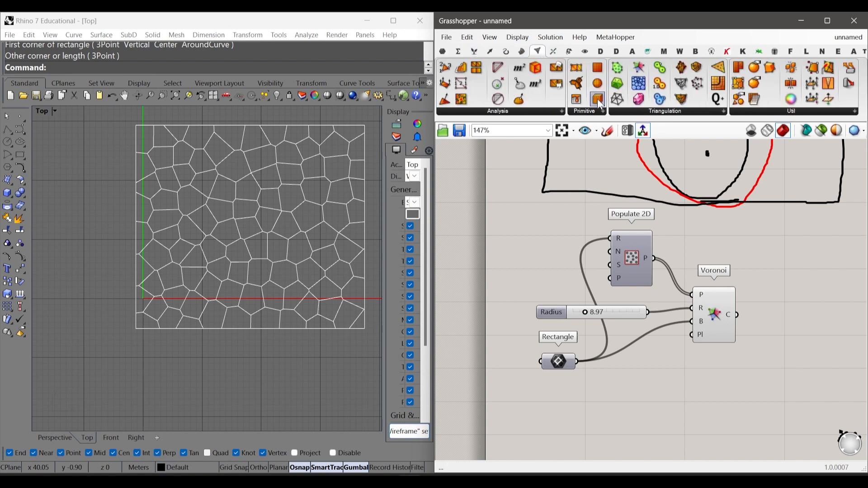
click(651, 110)
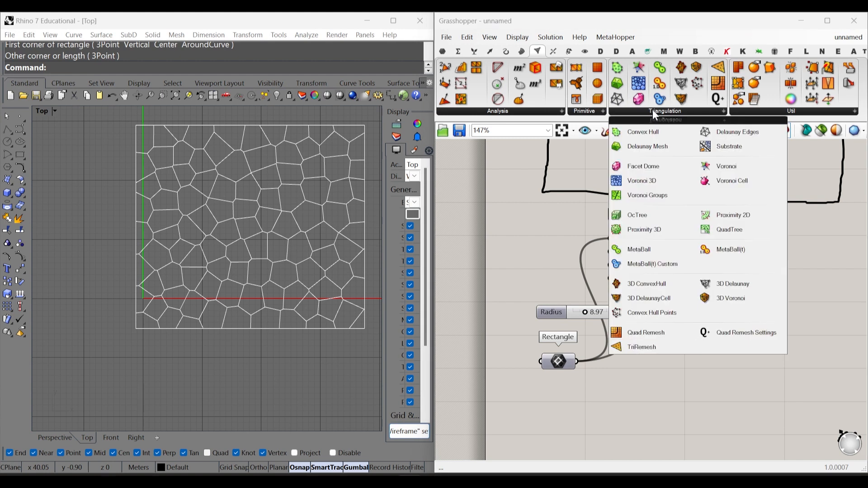
click(657, 185)
click(718, 381)
drag(718, 377, 718, 394)
click(754, 330)
scroll(761, 341, down, 2)
scroll(703, 431, up, 3)
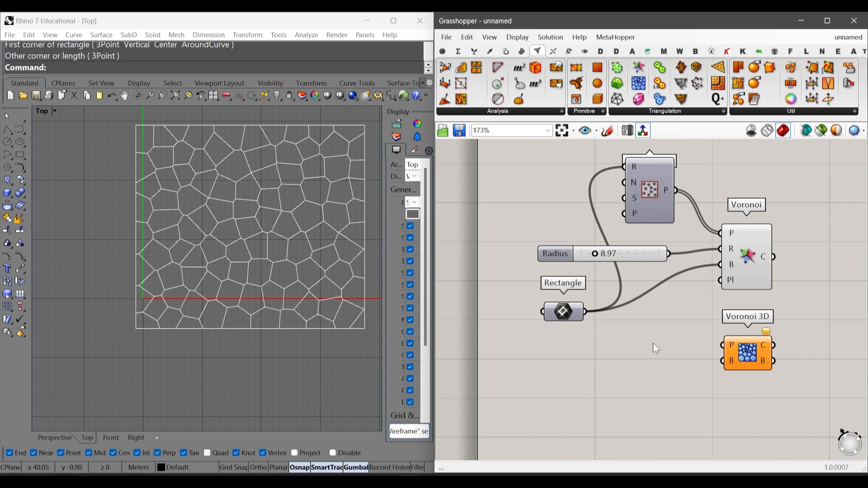
Delete the Populate 2D, Radius slider, Rectangle and Voronoi components, keeping only Voronoi 3D.
scroll(725, 336, down, 4)
drag(771, 326, 644, 271)
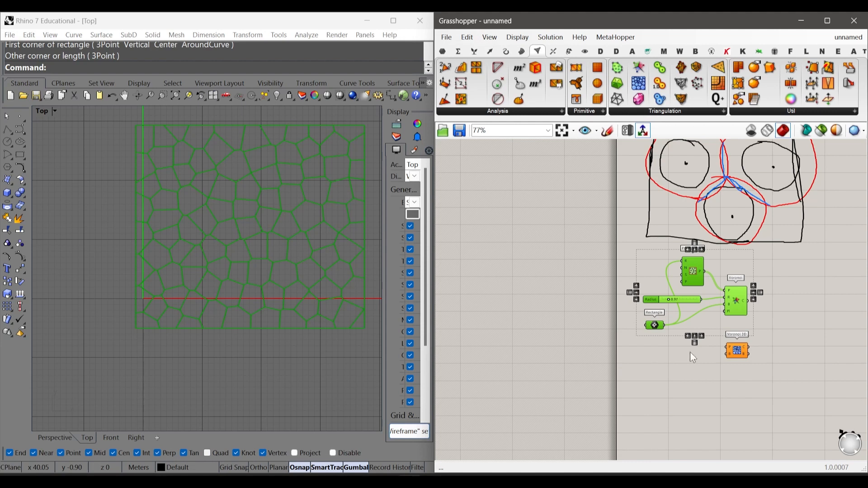
key(Delete)
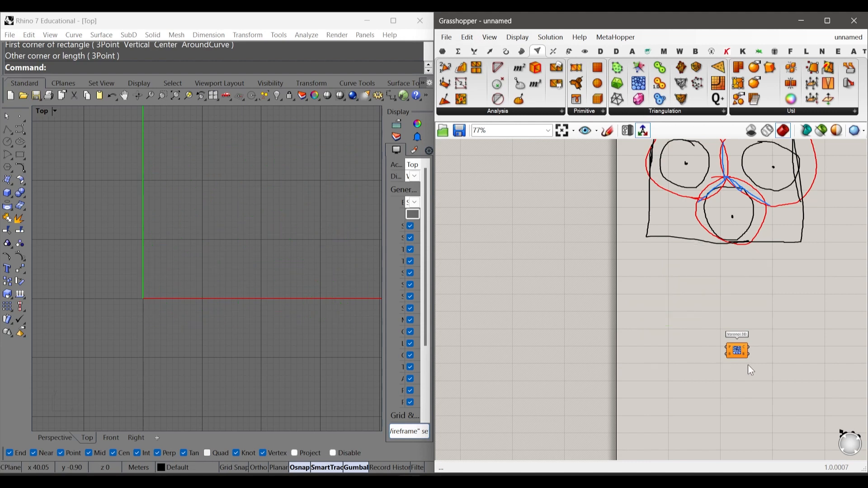
Move the Voronoi 3D component higher on the emptied part of the canvas.
scroll(748, 365, up, 3)
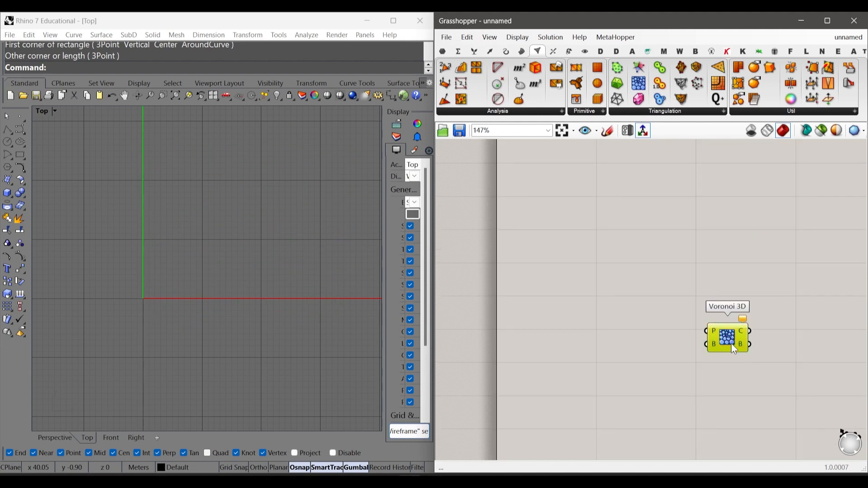
drag(728, 343, 718, 272)
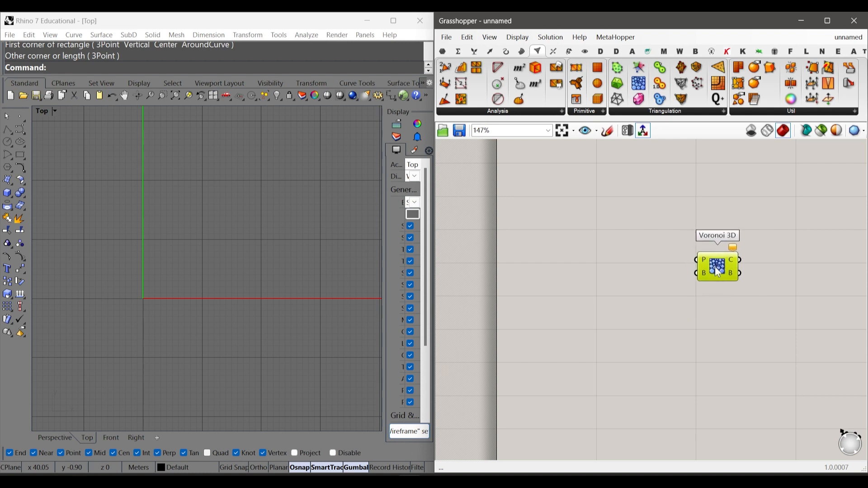
click(646, 259)
scroll(194, 289, up, 2)
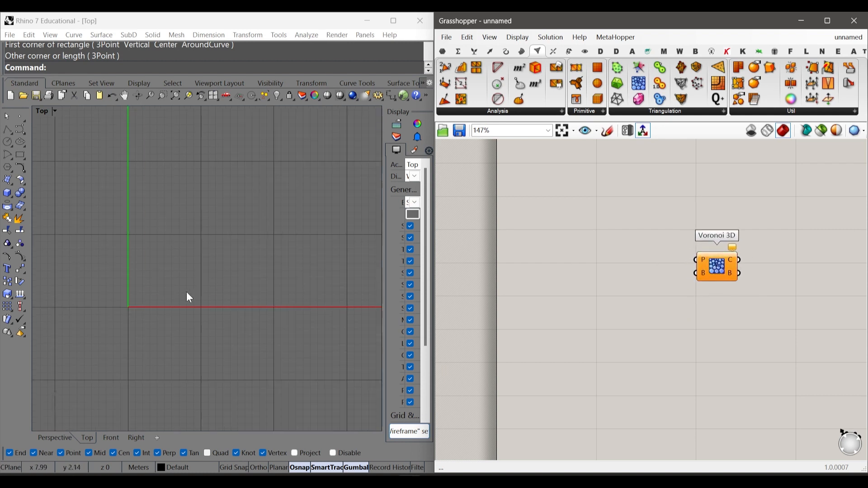
right_drag(237, 286, 198, 341)
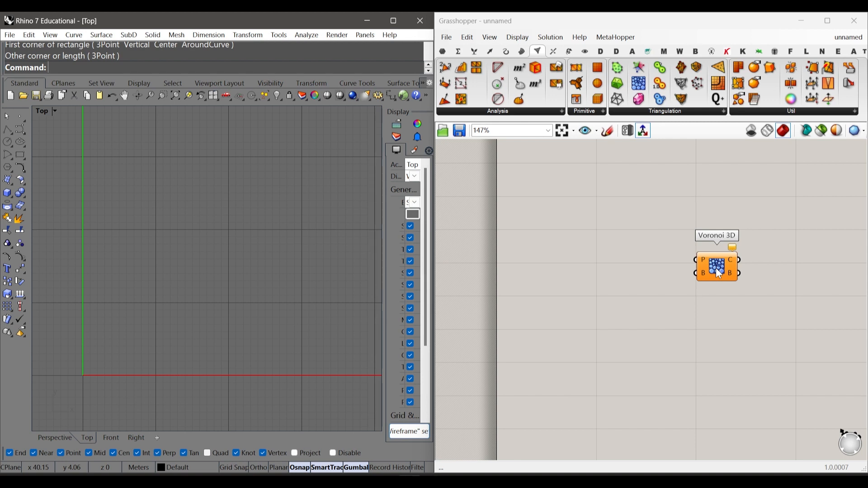
drag(715, 268, 717, 273)
double_click(609, 248)
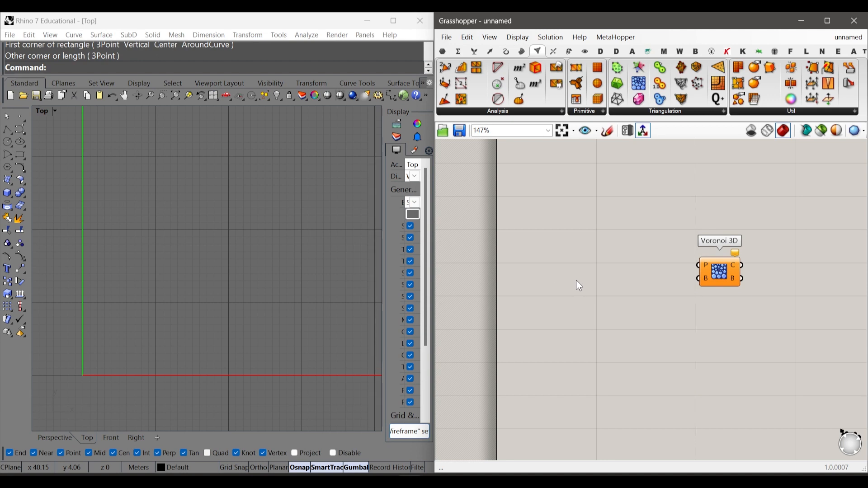
double_click(597, 267)
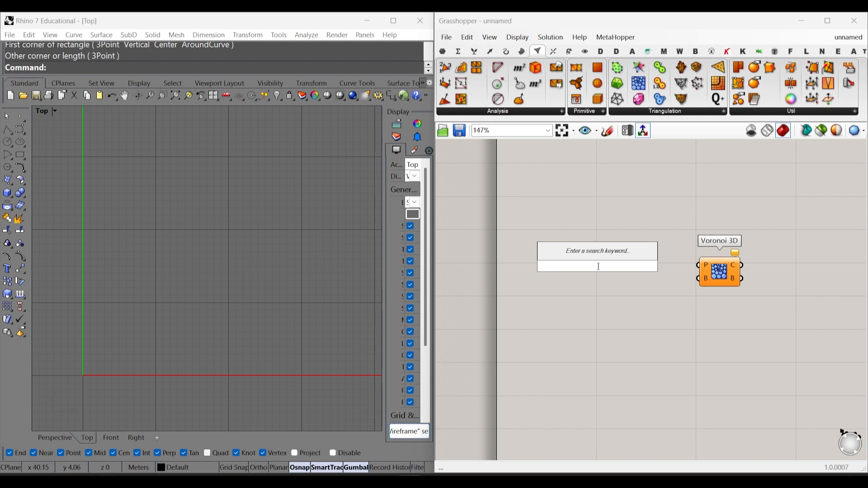
text(box)
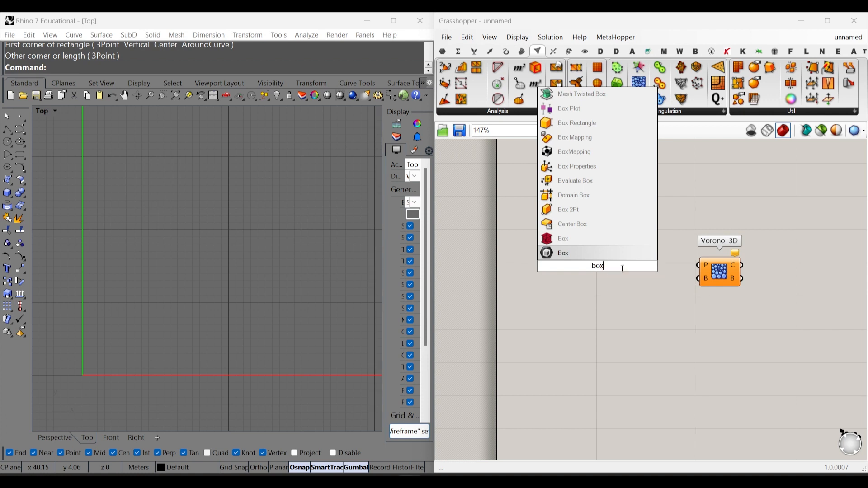
scroll(754, 273, up, 4)
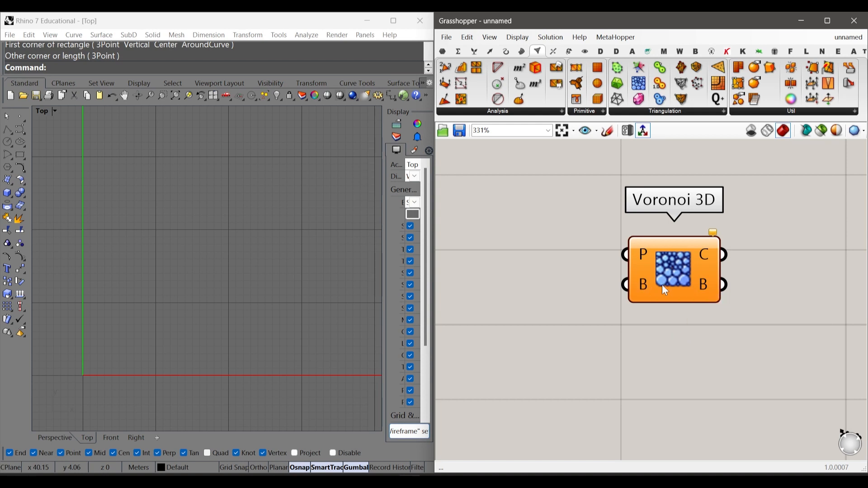
scroll(715, 291, down, 4)
Add a Center Box component and arrange it to the upper left of Voronoi 3D, with Voronoi 3D shifted slightly right.
double_click(593, 251)
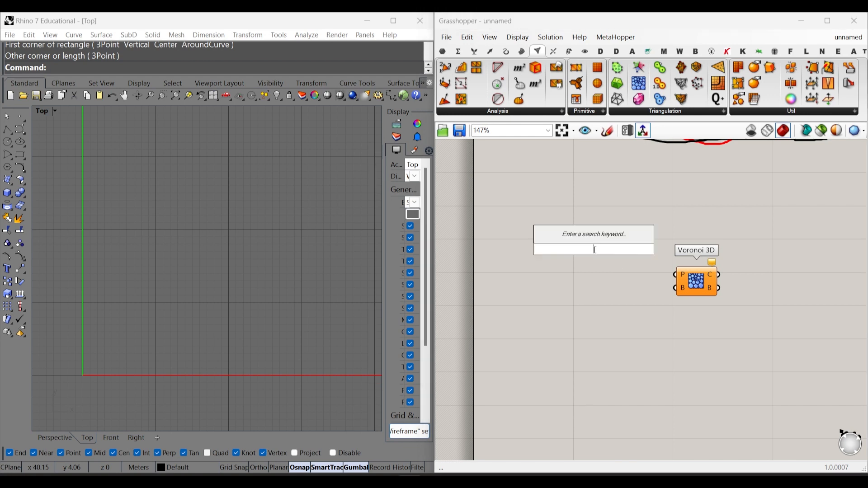
text(box)
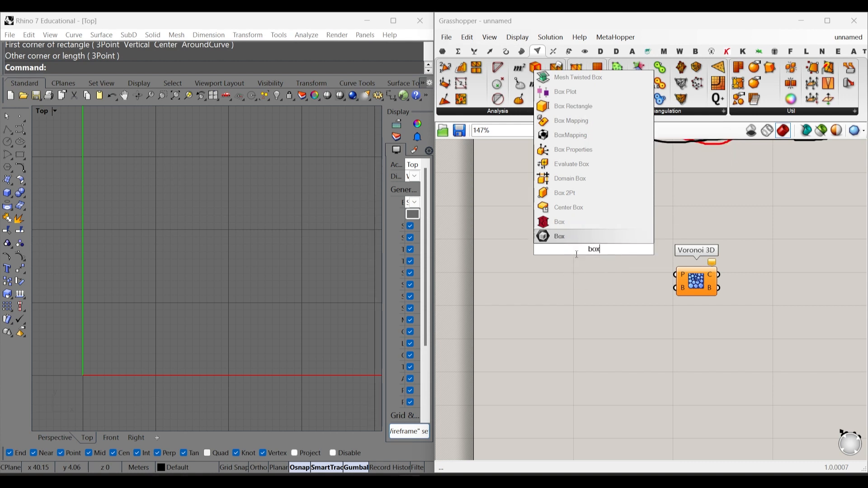
click(579, 206)
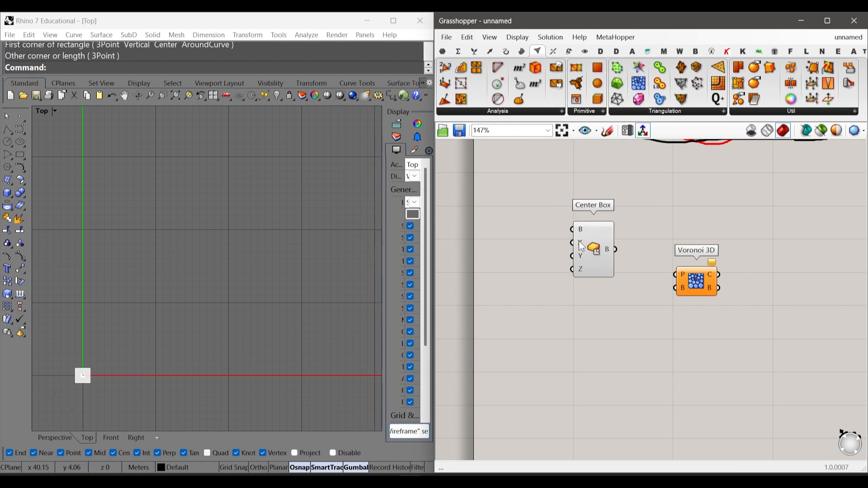
drag(592, 256, 598, 246)
drag(701, 287, 730, 289)
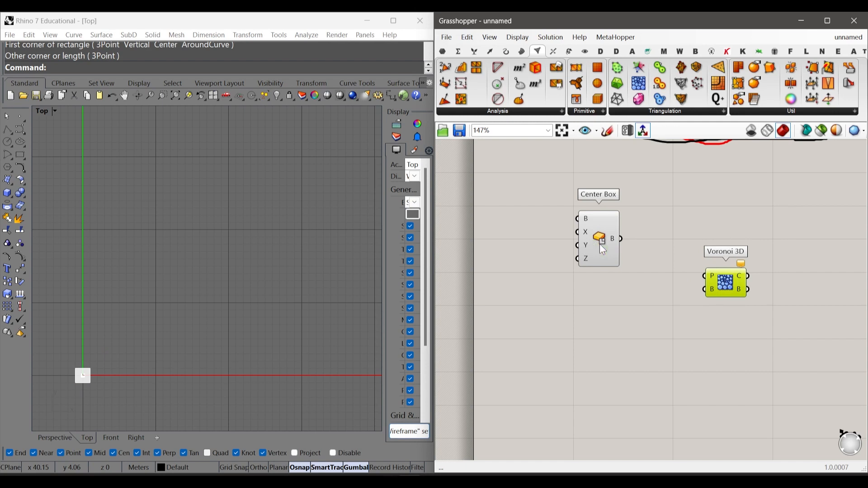
drag(599, 243, 623, 248)
click(630, 300)
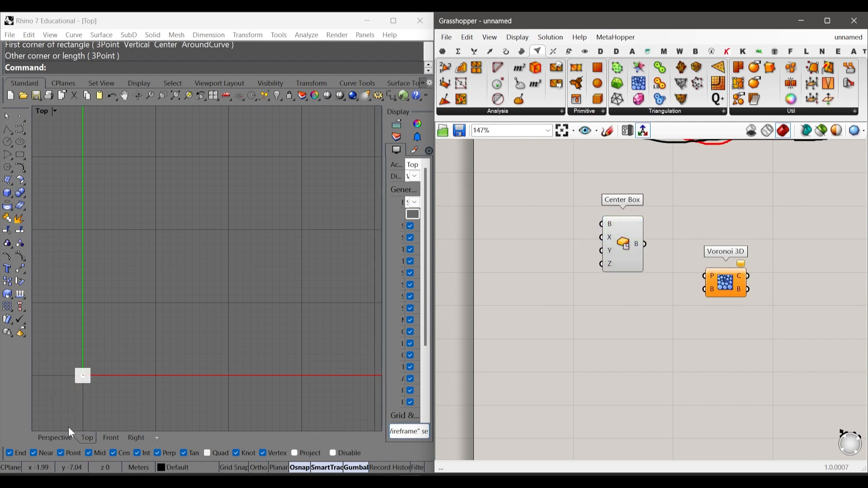
Show the box up close in Rhino's Perspective view and move the Center Box component slightly lower on the canvas.
click(65, 438)
scroll(179, 278, up, 8)
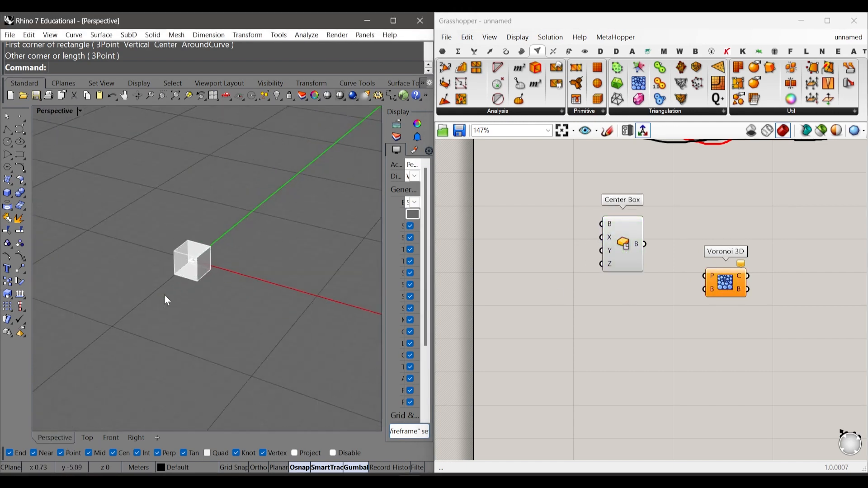
scroll(198, 259, up, 4)
scroll(180, 276, up, 3)
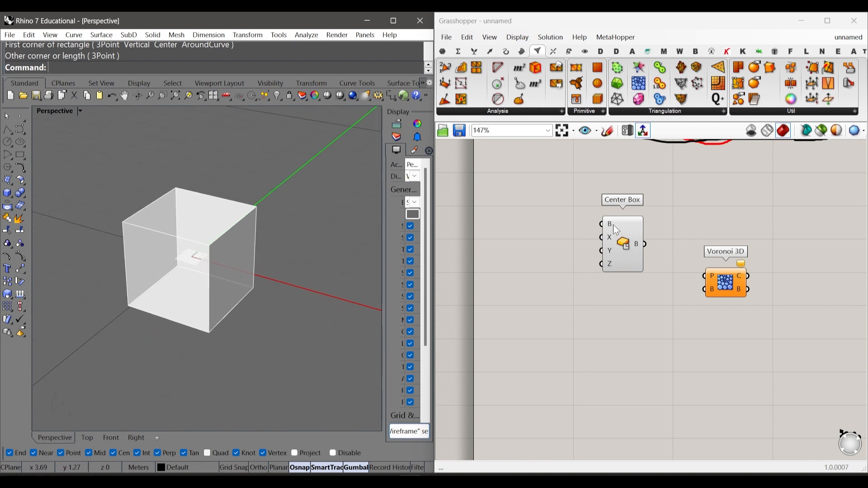
mouse_move(612, 226)
drag(627, 264, 634, 276)
click(582, 259)
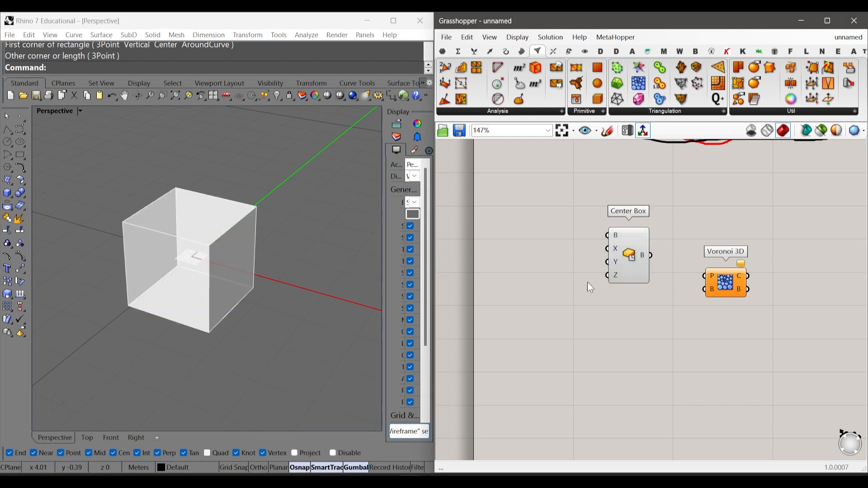
Add a number slider set to 3.00 and connect it to the X and Y inputs of Center Box.
double_click(535, 243)
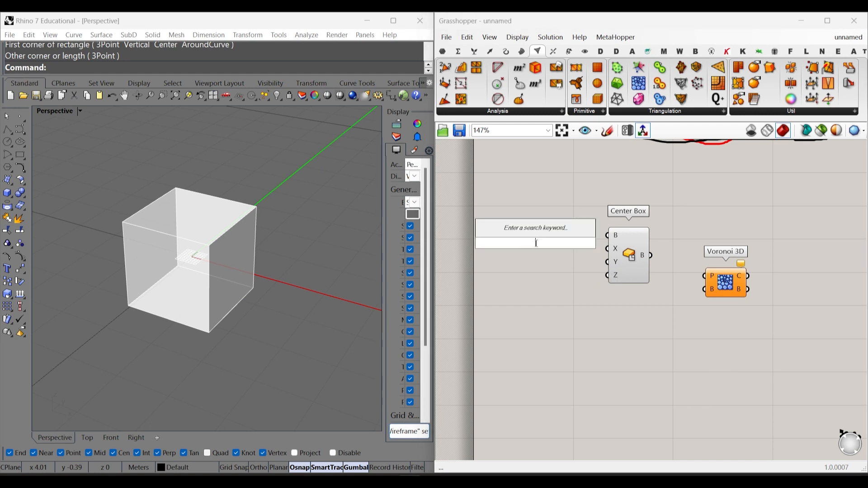
text(3.00)
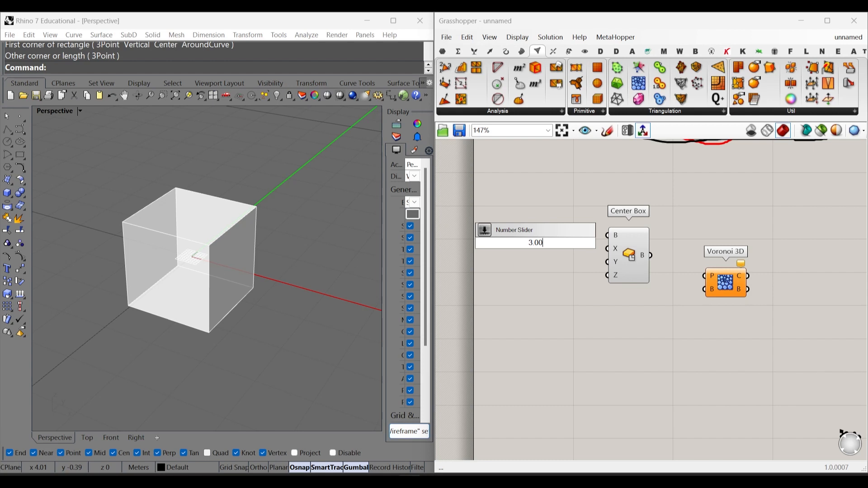
key(Return)
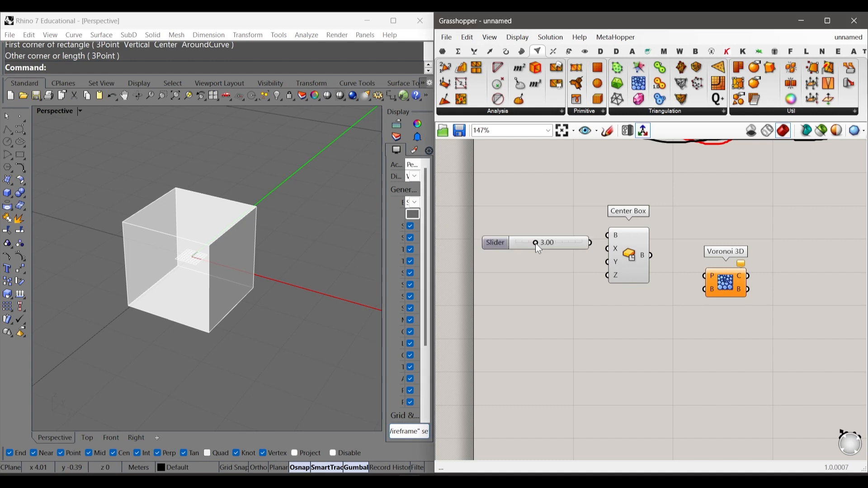
scroll(589, 247, up, 3)
drag(563, 264, 608, 295)
drag(534, 264, 527, 286)
scroll(533, 233, down, 1)
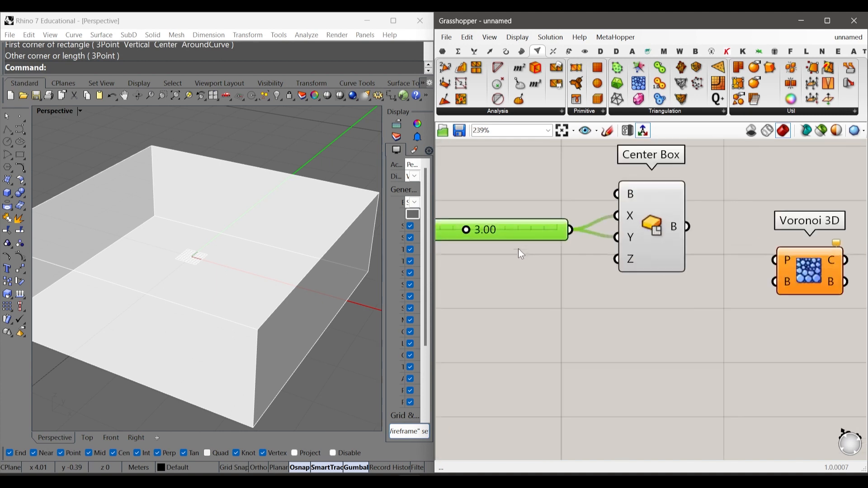
Add a number slider set to 7.00 and connect it to the Z input of Center Box.
double_click(502, 281)
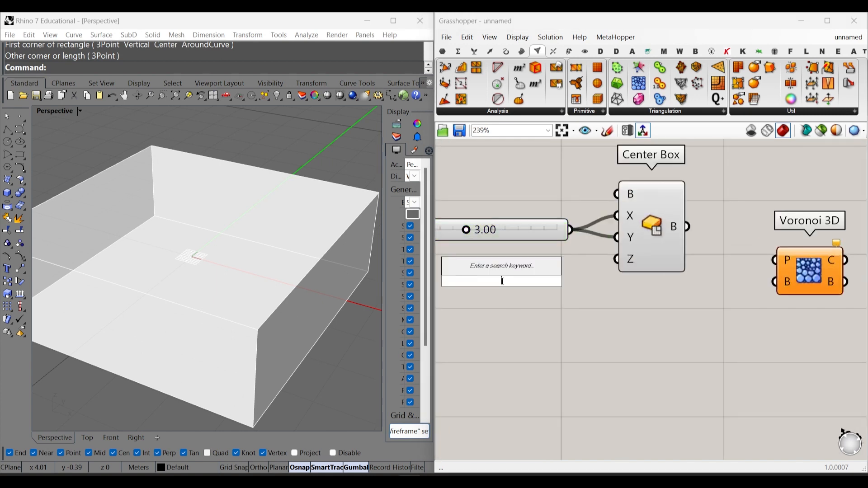
text(n)
key(Return)
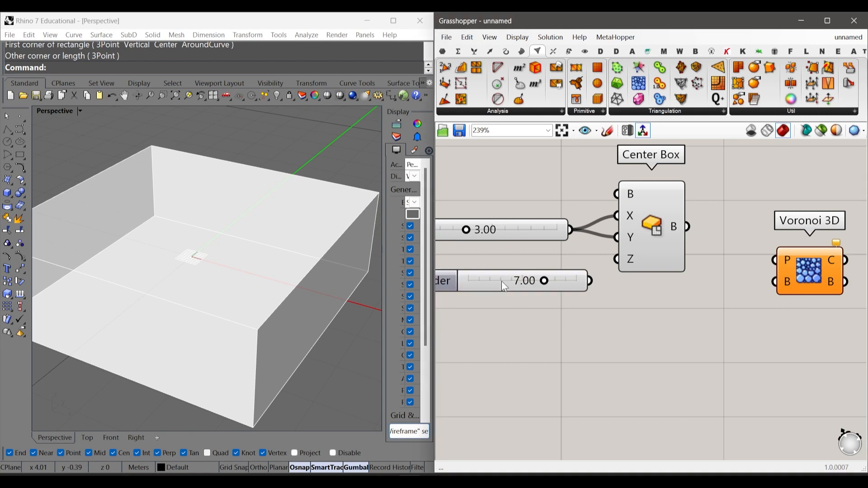
drag(590, 281, 616, 259)
scroll(288, 301, up, 6)
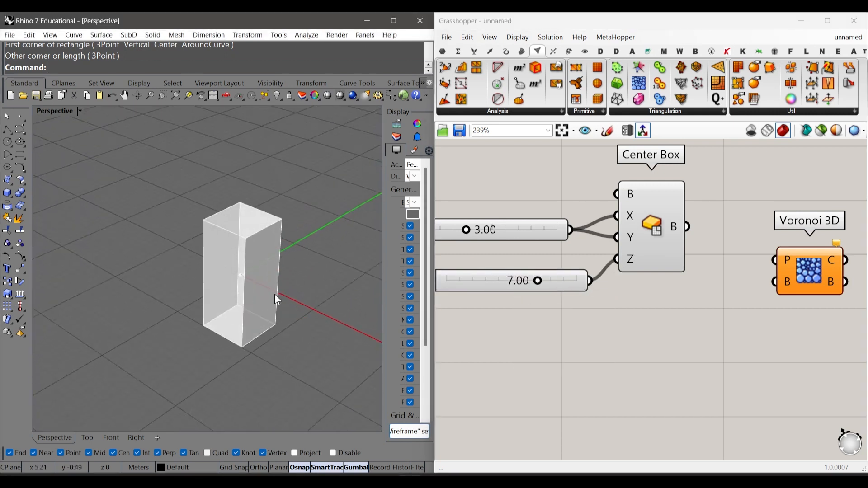
scroll(537, 279, up, 4)
Set the Z slider of Center Box to 5.55.
drag(540, 284, 516, 288)
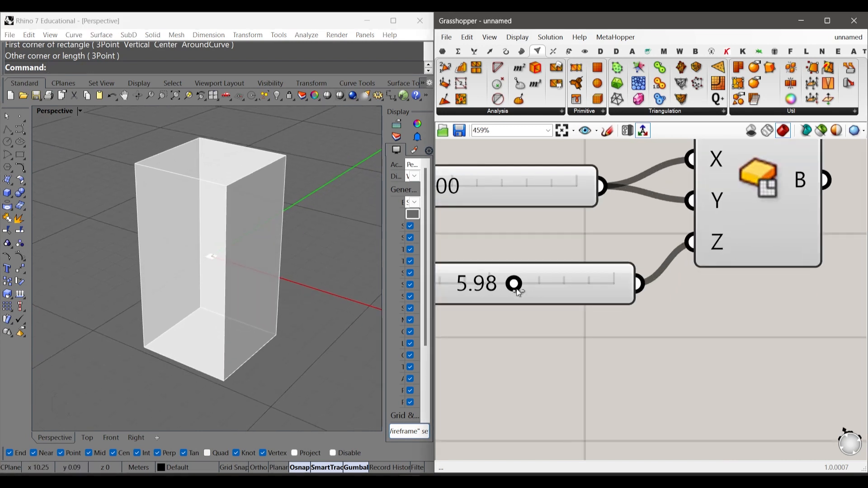
double_click(557, 293)
text(5)
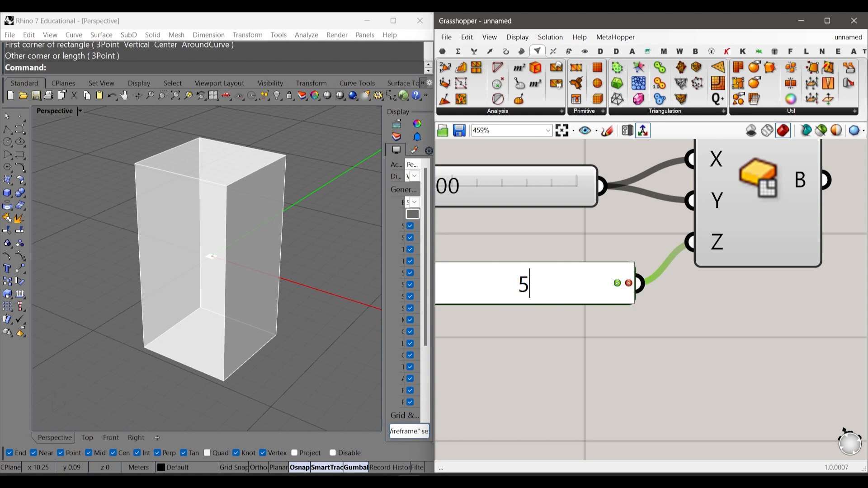
text(.55)
key(Return)
scroll(251, 271, down, 3)
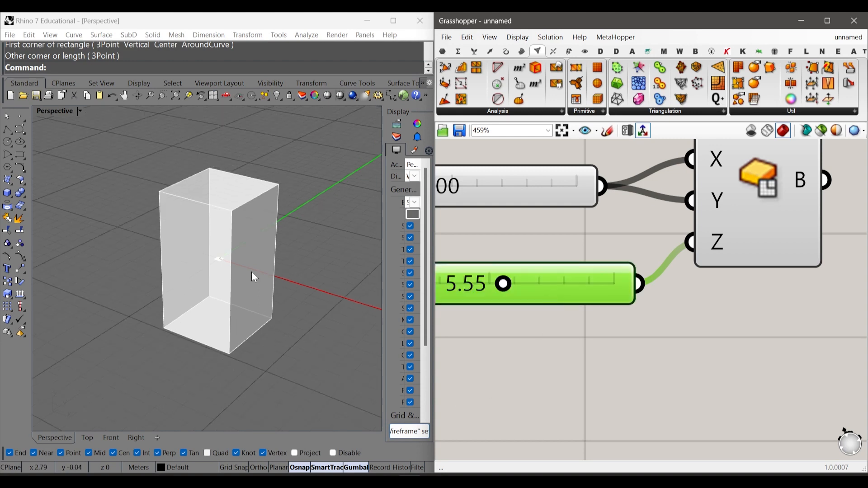
Turn off the display of the construction grid and its axes in Rhino's Perspective view.
scroll(409, 289, down, 4)
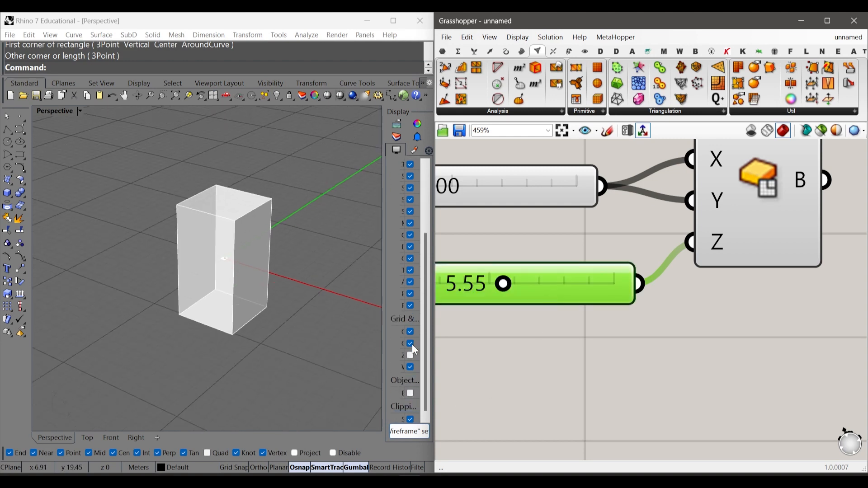
click(409, 331)
click(411, 344)
click(409, 332)
click(409, 333)
right_drag(261, 311, 272, 325)
Move the Voronoi 3D component further right of Center Box to make room between them.
scroll(550, 339, down, 5)
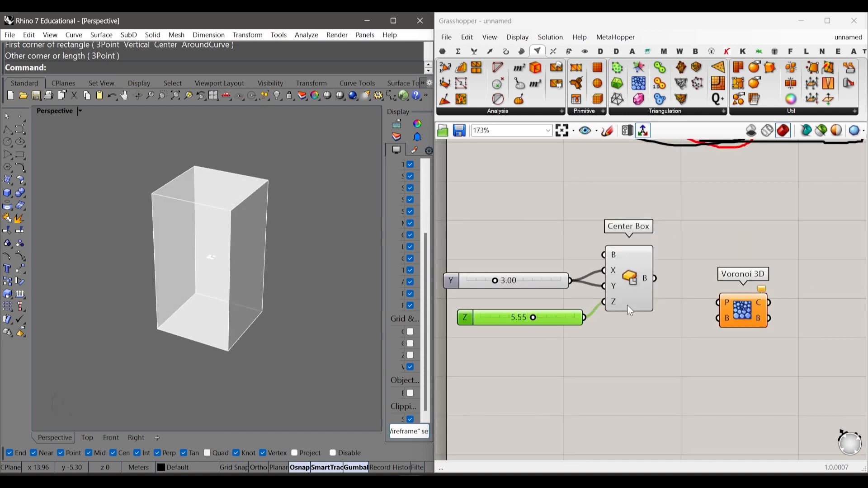
scroll(627, 305, up, 2)
click(638, 286)
click(500, 199)
scroll(500, 199, down, 3)
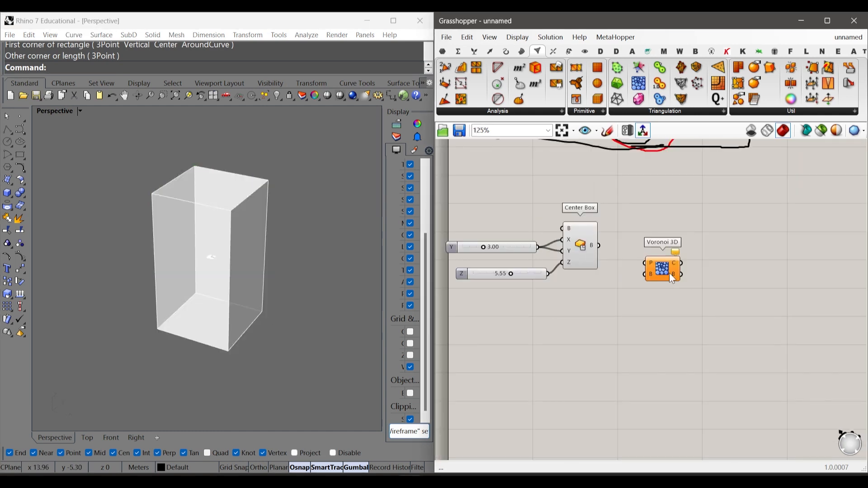
drag(672, 279, 717, 285)
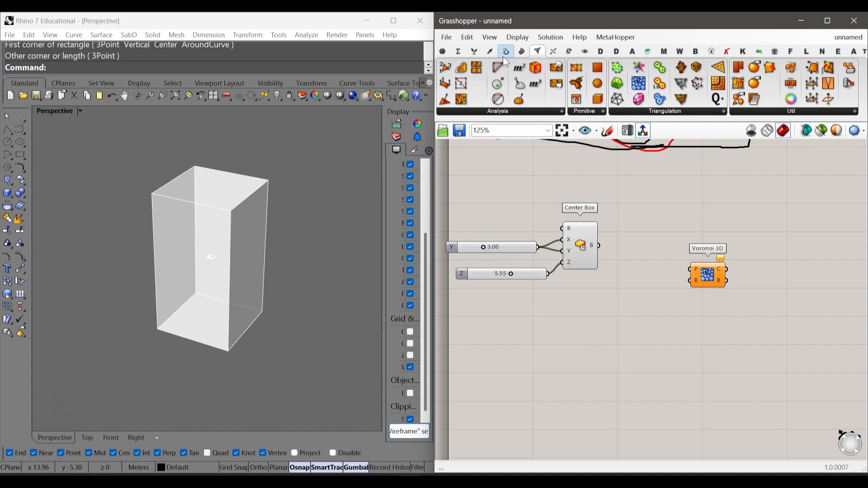
Add a Populate 3D component between Center Box and Voronoi 3D and connect Center Box's B output to its R input.
click(491, 52)
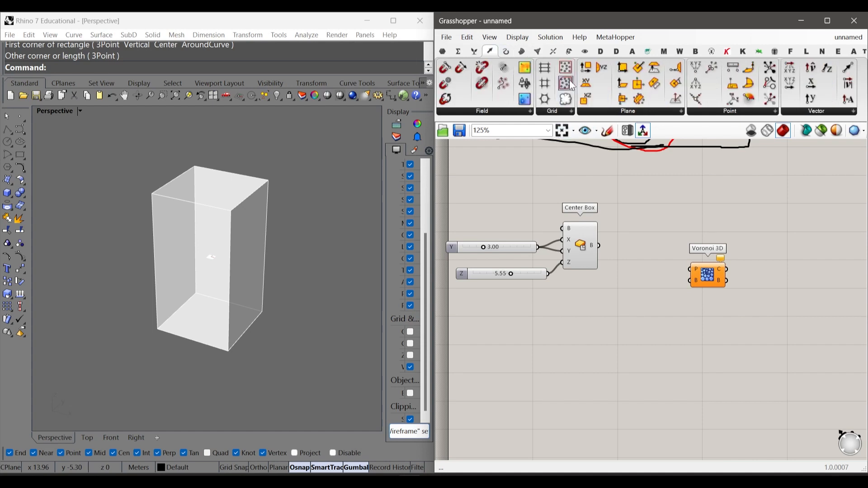
click(556, 112)
drag(585, 224, 647, 254)
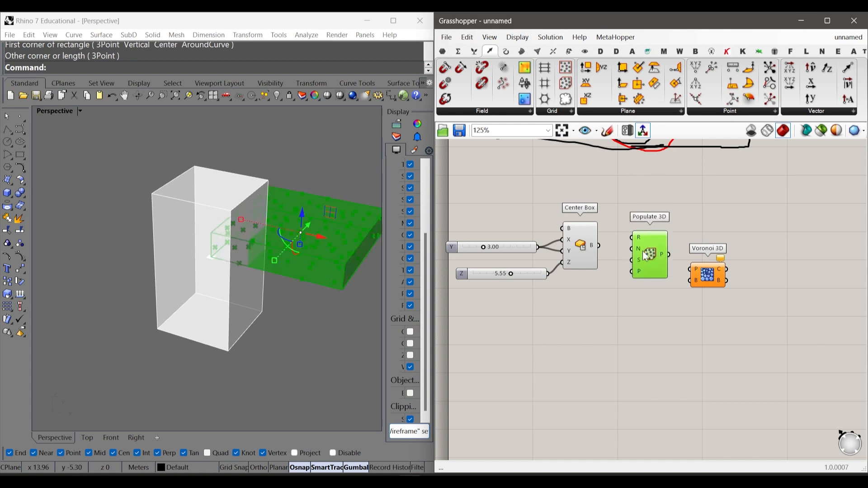
scroll(645, 255, up, 3)
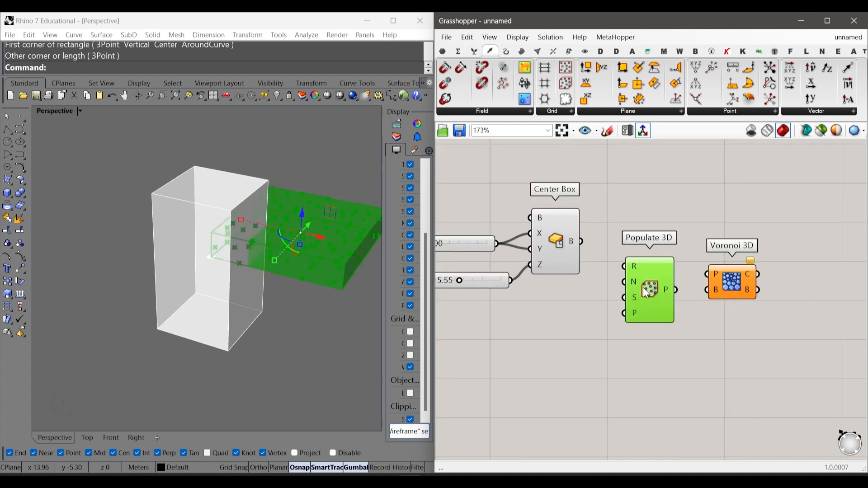
drag(643, 287, 642, 289)
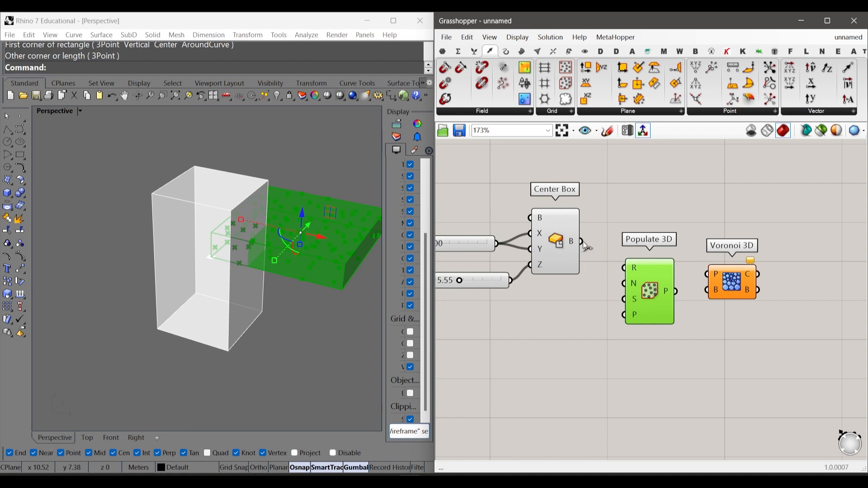
drag(582, 242, 622, 263)
scroll(619, 260, up, 7)
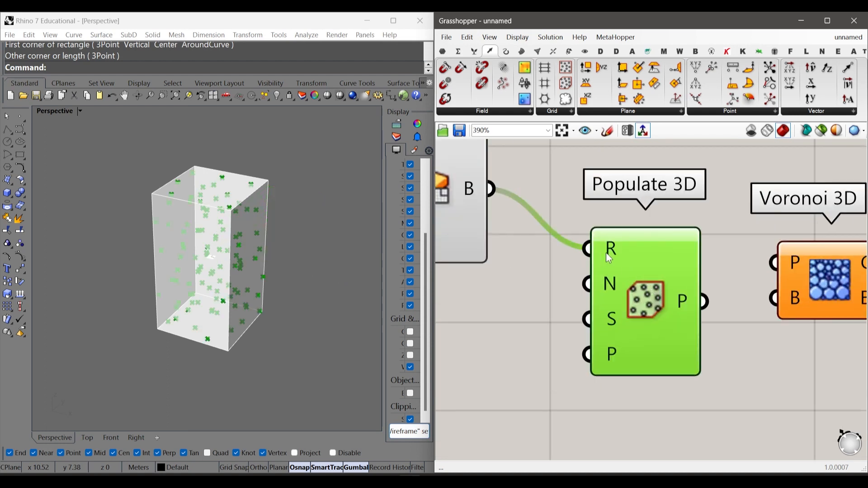
mouse_move(568, 218)
mouse_down()
mouse_move(621, 261)
mouse_move(616, 297)
mouse_up()
mouse_move(555, 278)
mouse_down()
mouse_move(635, 307)
mouse_move(630, 298)
mouse_up()
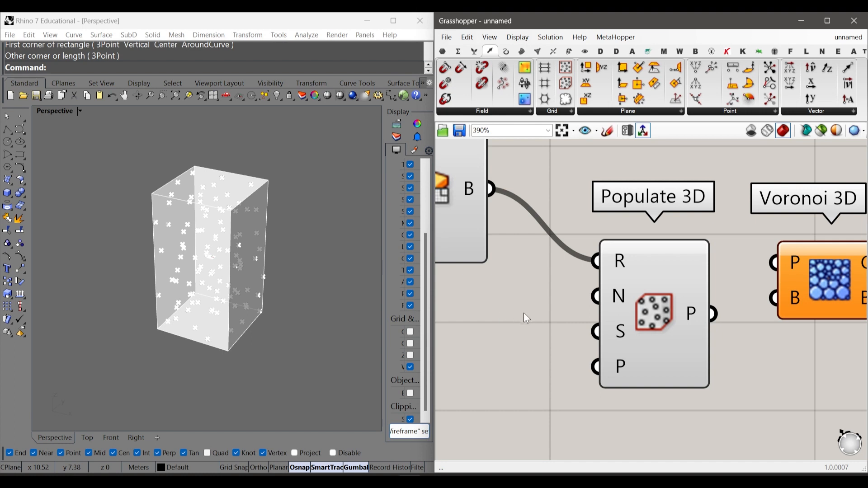
Add a number slider set to 25 and connect it to the N input of Populate 3D.
scroll(526, 318, down, 3)
right_drag(524, 318, 570, 323)
double_click(569, 323)
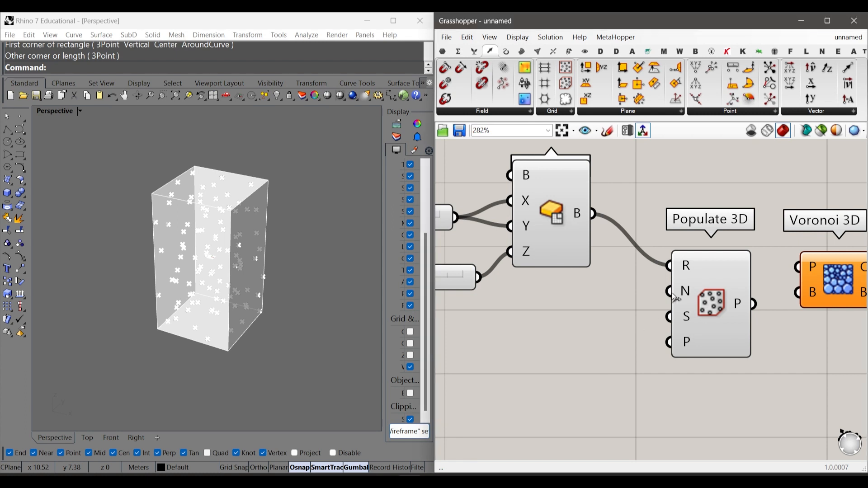
double_click(539, 332)
text(2)
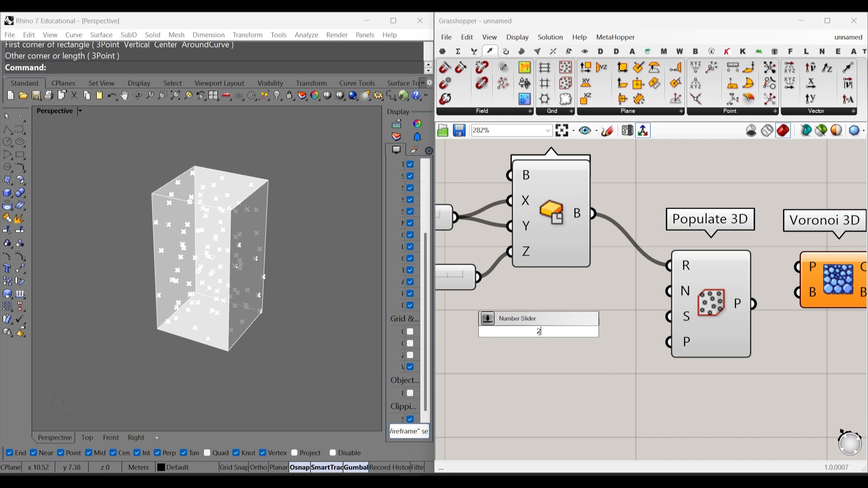
text(5)
key(Return)
drag(565, 337, 669, 291)
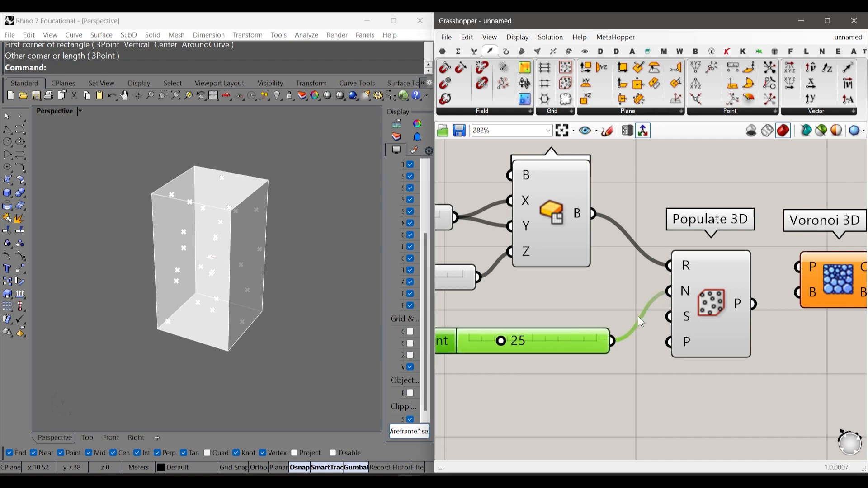
Move the Count slider slightly up and left, try another point count and set it back to 25.
drag(587, 341, 577, 333)
drag(491, 332, 515, 334)
double_click(514, 334)
text(25)
key(Return)
click(529, 365)
Add a number slider set to 27 and connect it to the S input of Populate 3D.
double_click(527, 361)
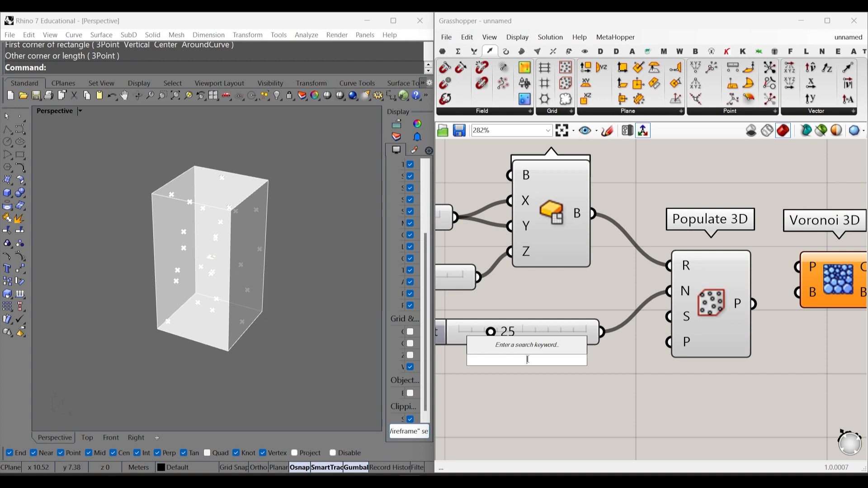
text(27)
key(Return)
drag(587, 363, 669, 316)
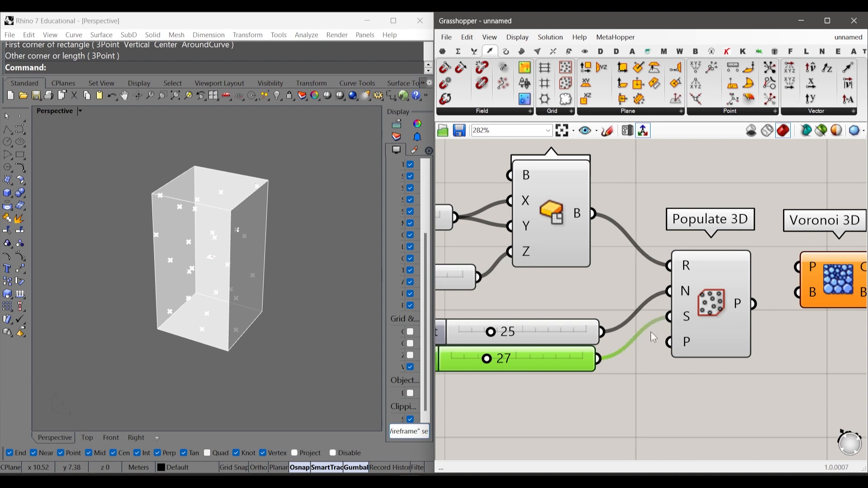
Space the Count and Seed sliders slightly apart vertically below Center Box.
scroll(544, 375, down, 2)
scroll(542, 370, up, 2)
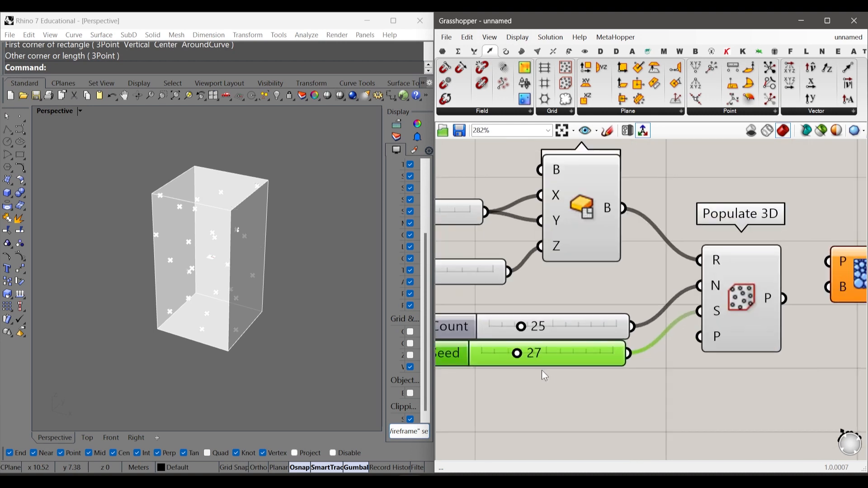
scroll(541, 370, up, 1)
drag(584, 376, 584, 373)
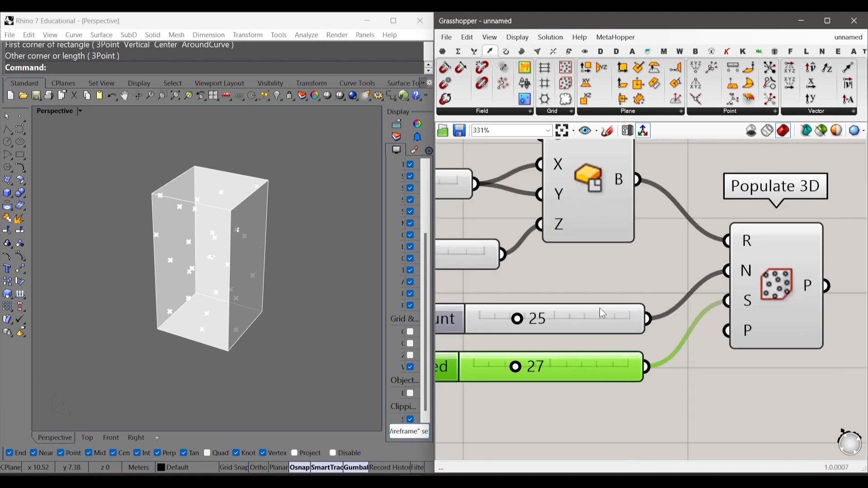
drag(599, 309, 601, 306)
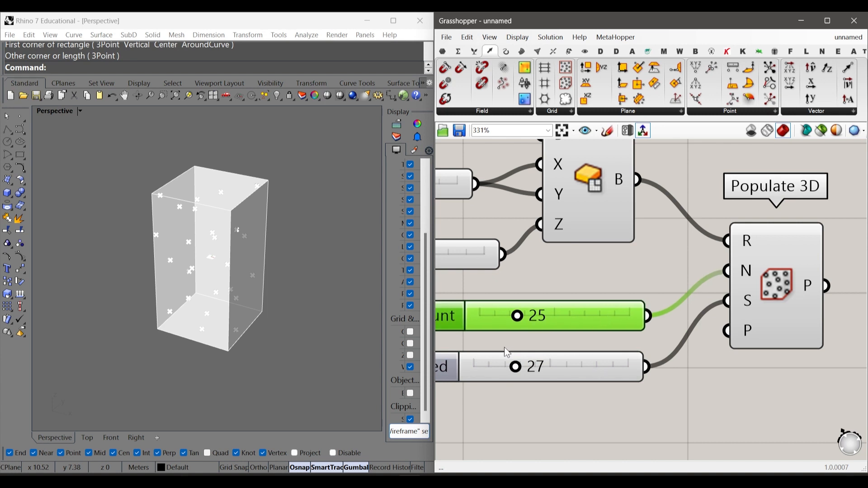
Set the Count slider of Populate 3D to 26.
scroll(506, 339, up, 5)
drag(530, 293, 536, 312)
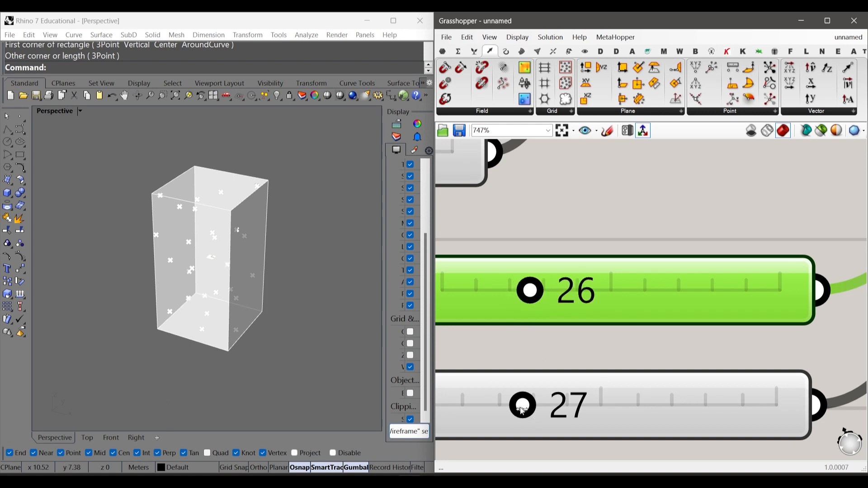
Try a Seed value of 29 for Populate 3D and set the slider back to 27.
mouse_move(521, 414)
mouse_down()
mouse_move(495, 413)
mouse_move(576, 412)
mouse_move(494, 412)
mouse_move(561, 413)
mouse_move(527, 412)
mouse_up()
click(609, 404)
double_click(608, 404)
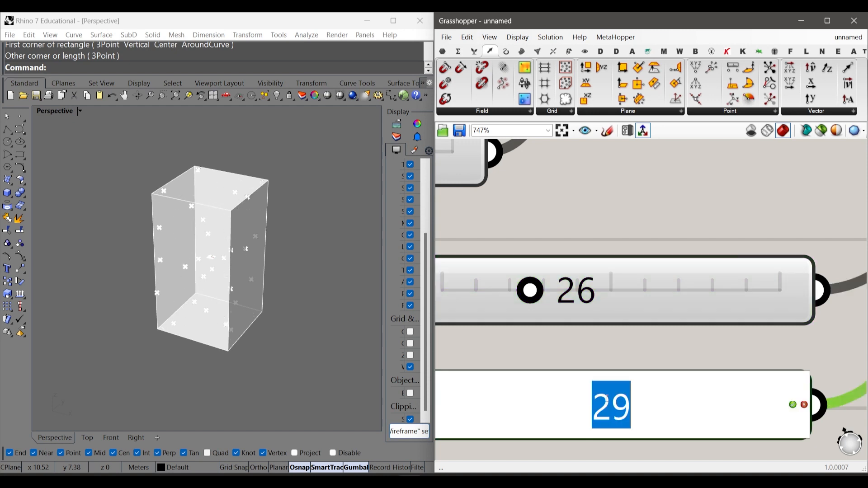
text(27)
key(Return)
click(608, 252)
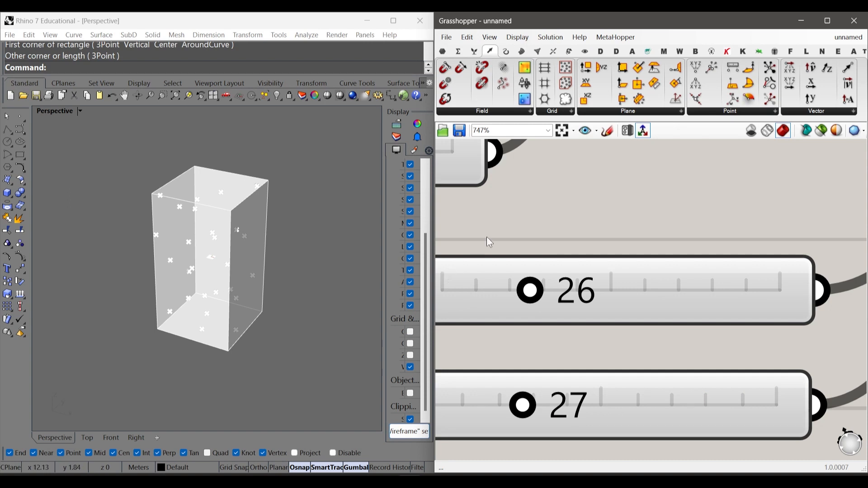
Move the Voronoi 3D component slightly up and away from Populate 3D.
scroll(489, 242, down, 5)
scroll(615, 270, down, 2)
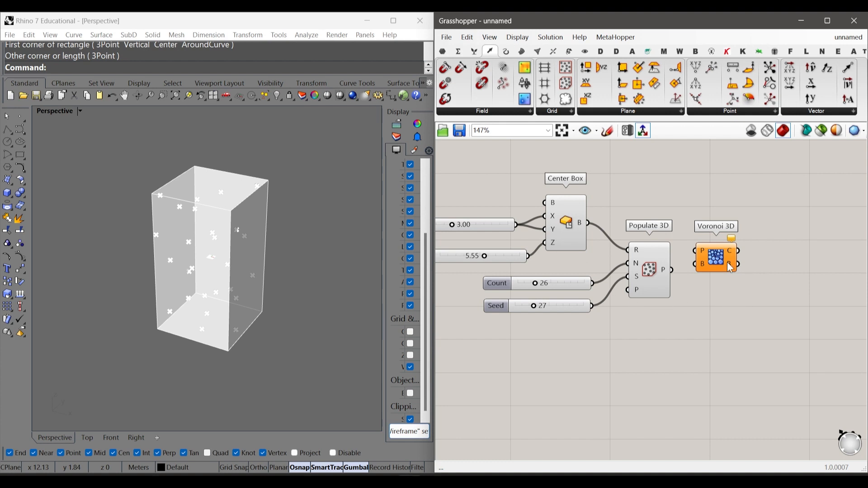
mouse_move(731, 268)
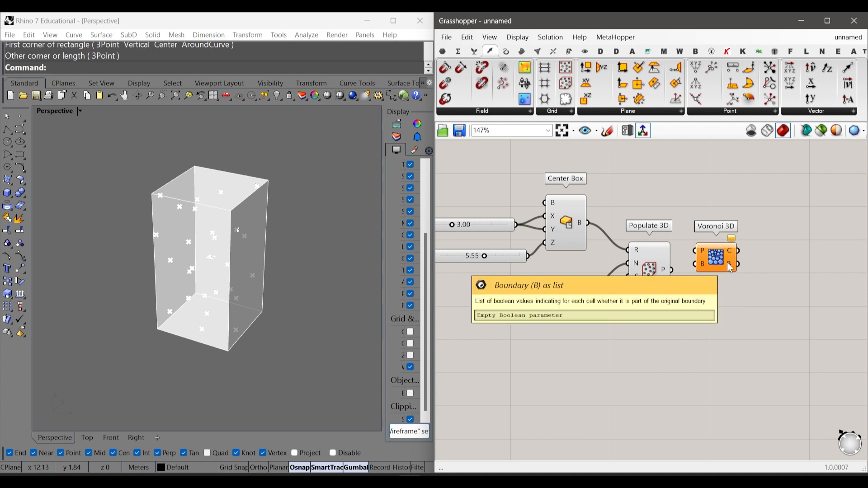
drag(720, 263, 732, 257)
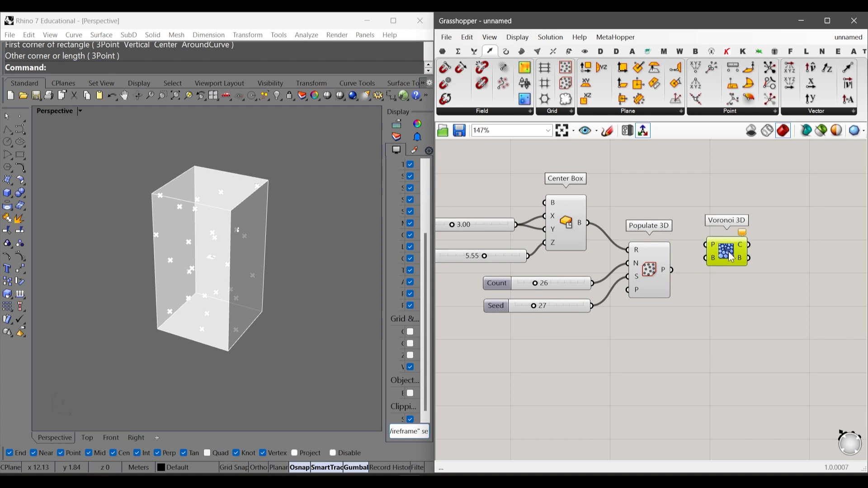
scroll(730, 265, up, 2)
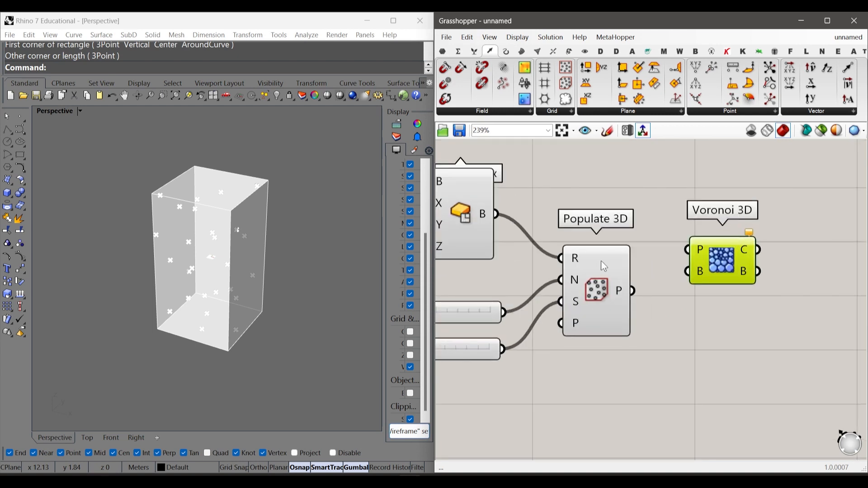
Connect Populate 3D's P output to Voronoi 3D's P input and Center Box's B output to its B input.
drag(633, 290, 743, 221)
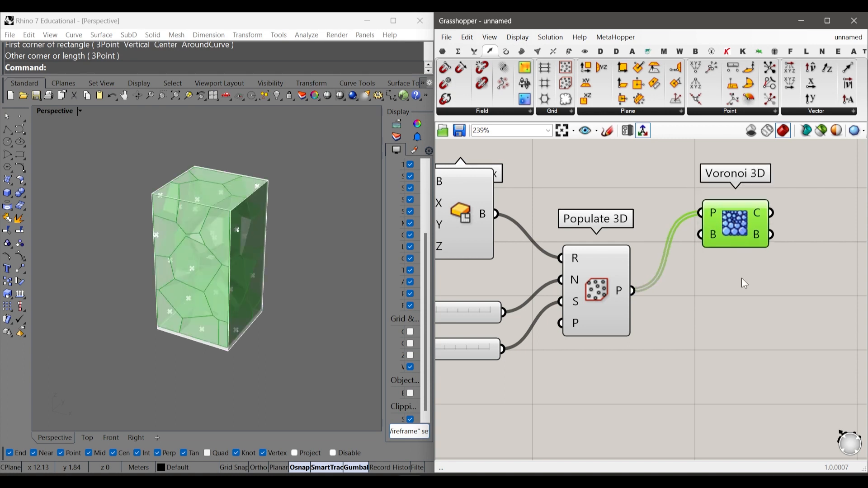
click(741, 277)
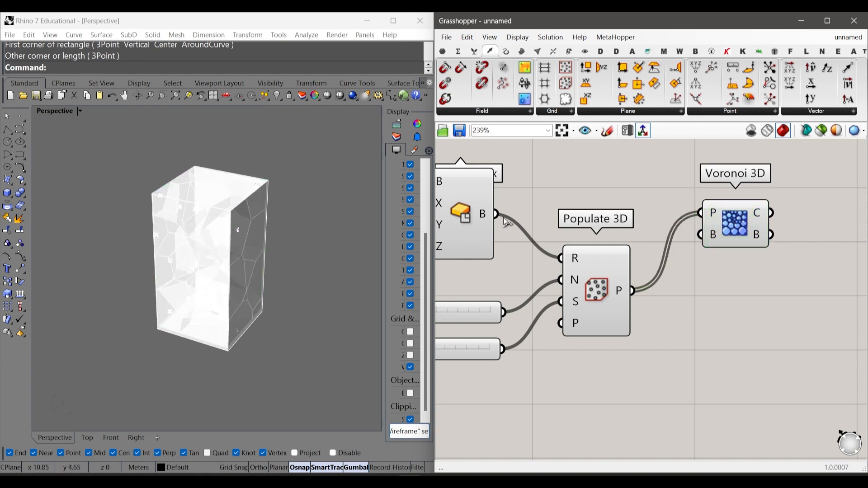
drag(499, 217, 726, 218)
Turn off the preview of Center Box, Populate 3D and their sliders, leaving only Voronoi 3D previewed.
scroll(727, 222, down, 5)
drag(683, 332, 595, 252)
right_click(595, 251)
click(624, 270)
Examine the Voronoi cells of the box from several sides and up close in Rhino's Perspective view.
right_drag(267, 251, 158, 241)
scroll(232, 245, up, 6)
right_drag(232, 246, 260, 200)
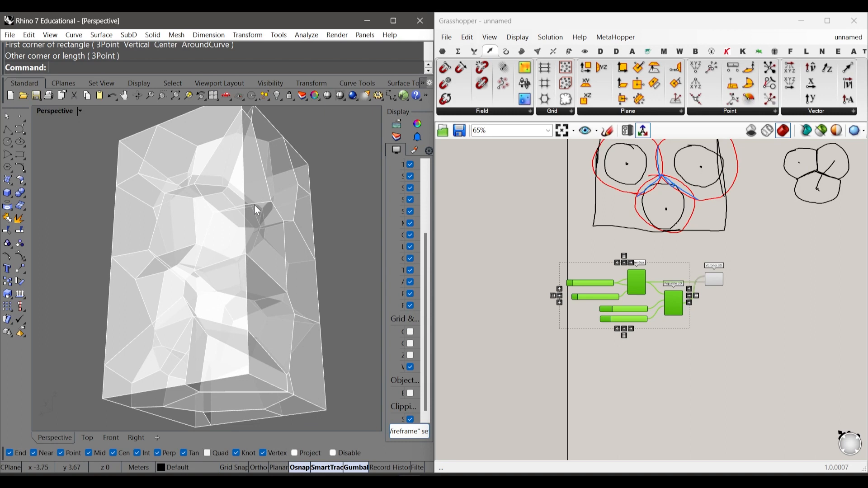
right_drag(286, 302, 219, 320)
scroll(240, 251, down, 5)
right_drag(239, 251, 264, 268)
click(692, 281)
scroll(715, 285, up, 4)
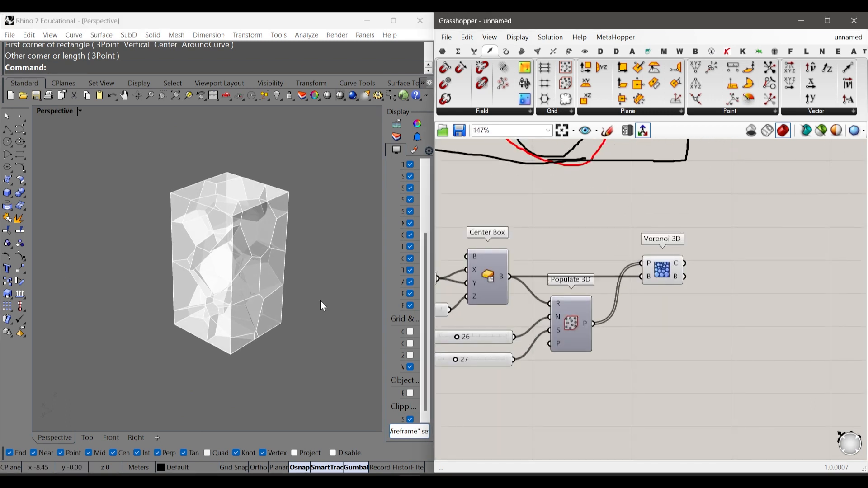
Inspect the cell faces and internal partitions around the Voronoi box's upper corner and sides.
scroll(292, 279, up, 2)
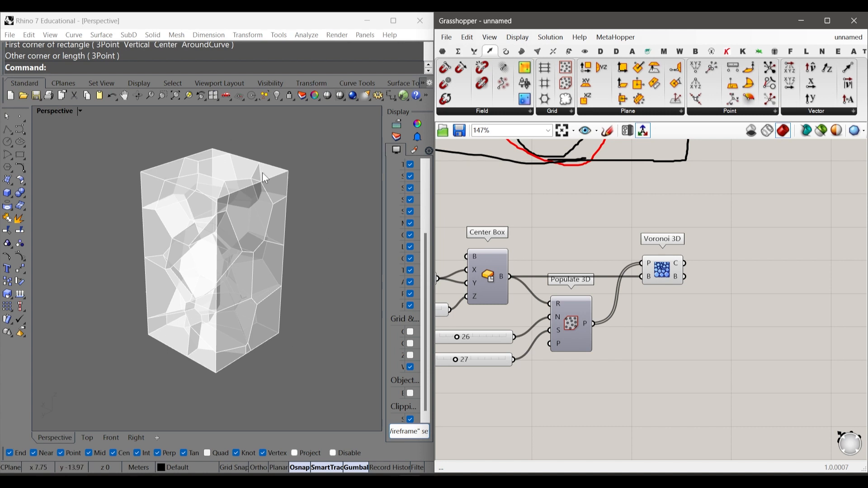
scroll(264, 178, up, 5)
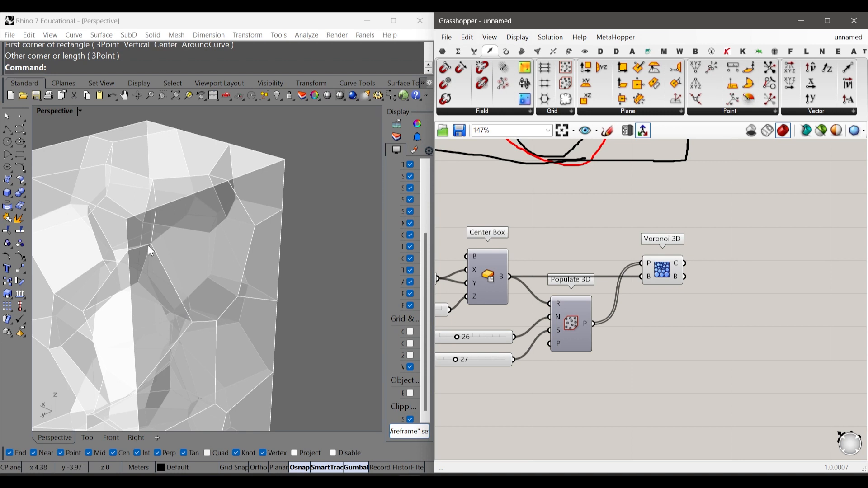
scroll(283, 146, down, 5)
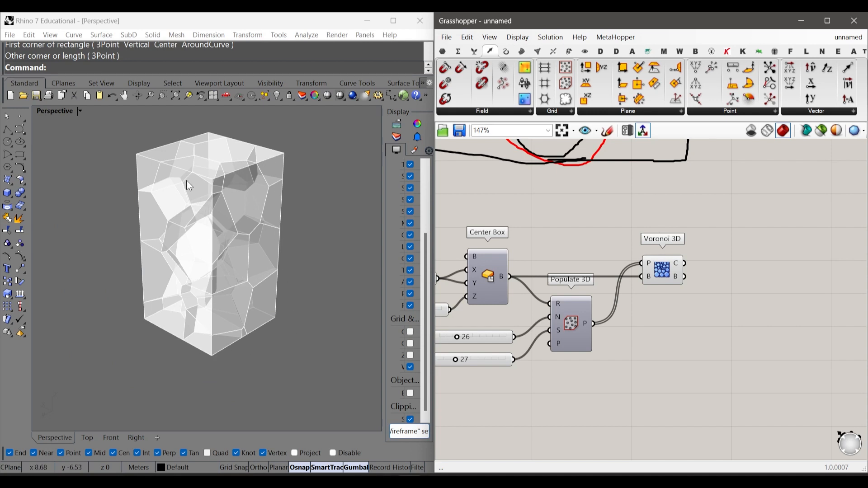
right_drag(210, 239, 221, 246)
scroll(223, 235, up, 3)
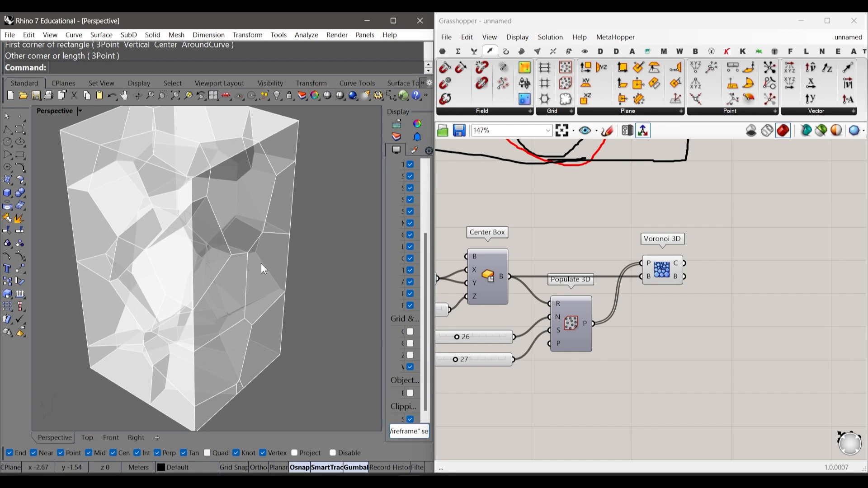
scroll(261, 263, down, 5)
scroll(234, 203, up, 5)
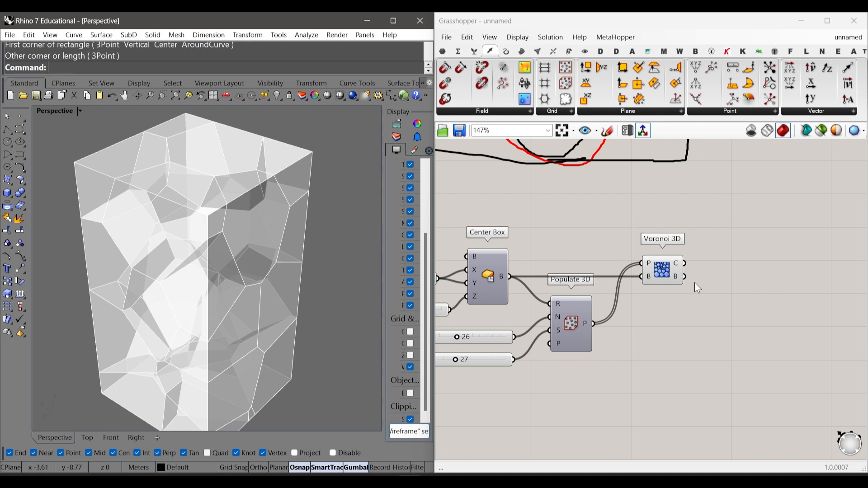
Add a Deconstruct Brep component beside Voronoi 3D on the Grasshopper canvas.
click(668, 281)
click(622, 284)
scroll(637, 275, down, 3)
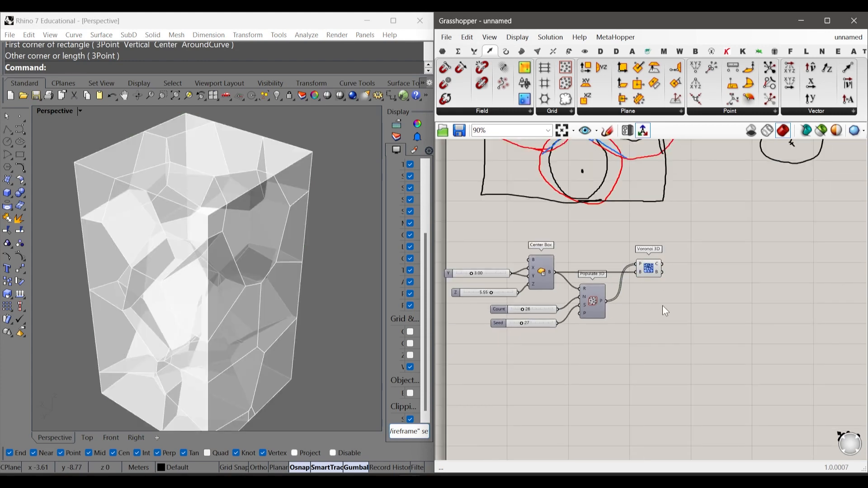
scroll(708, 274, up, 3)
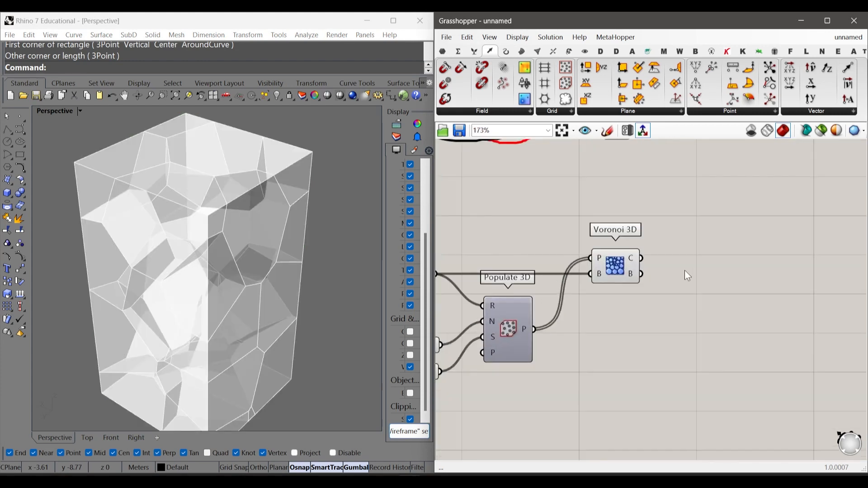
double_click(714, 267)
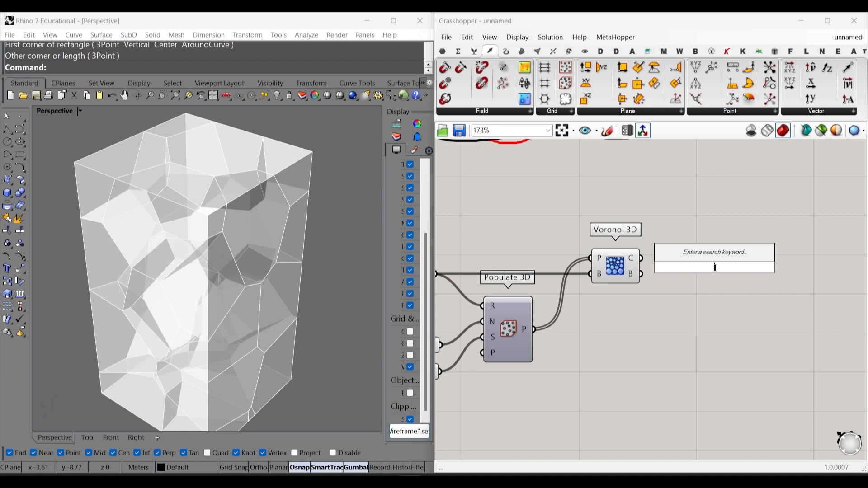
text(debrep)
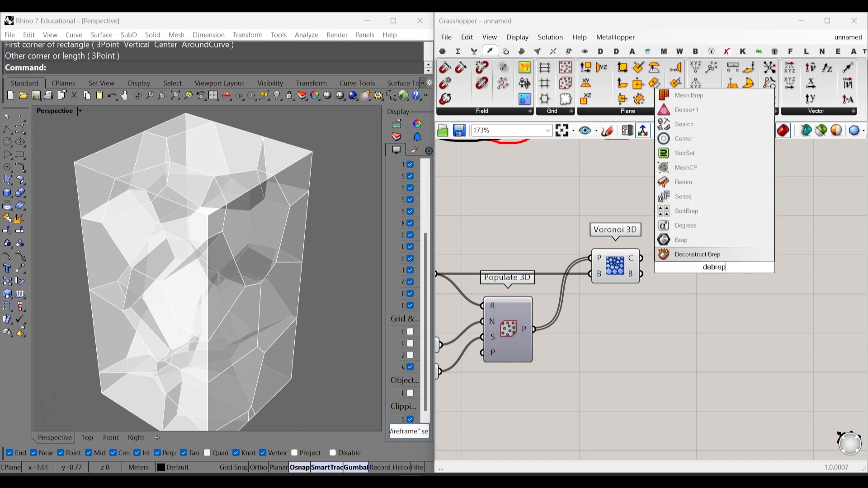
key(Return)
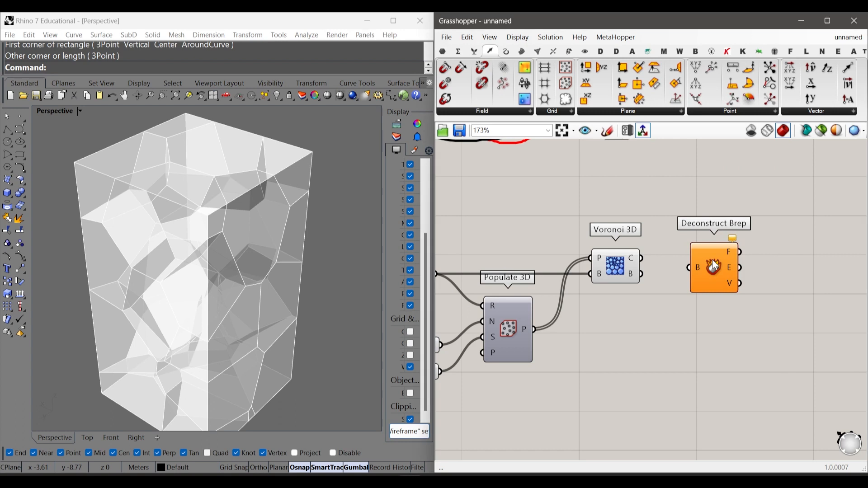
scroll(712, 259, up, 2)
click(719, 266)
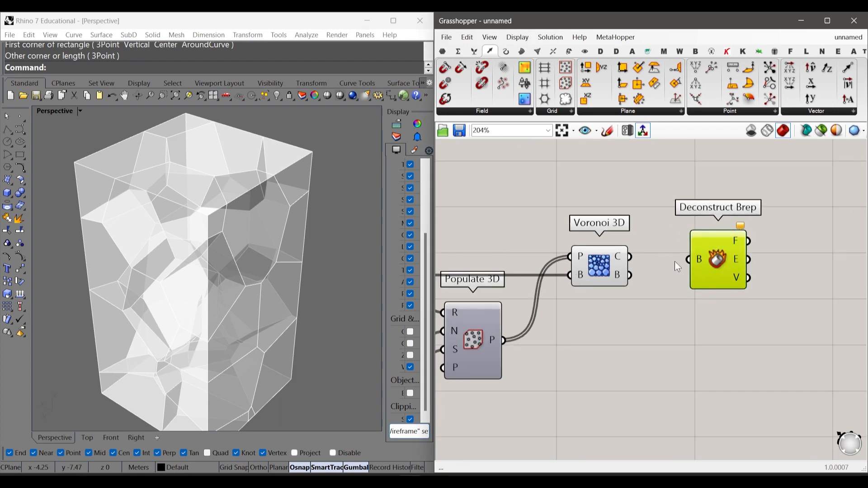
Examine Deconstruct Brep's F, E and V outputs and the data in Voronoi 3D's Boundary output.
drag(682, 223, 774, 294)
double_click(770, 296)
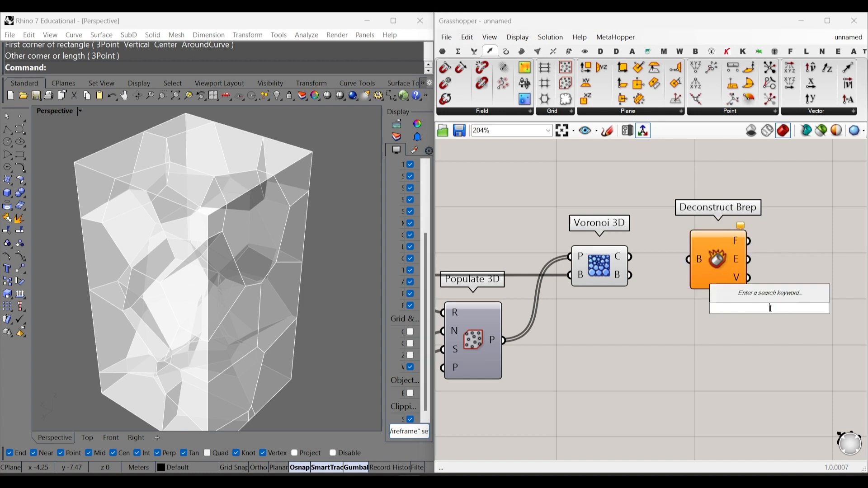
click(631, 277)
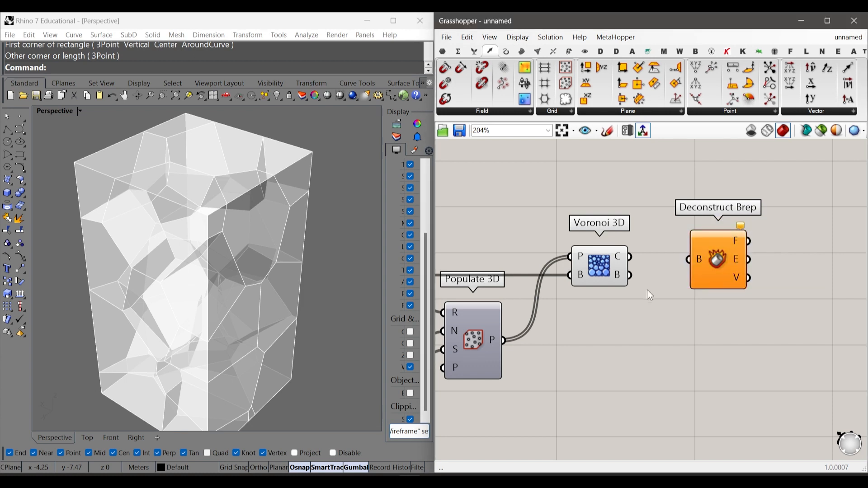
scroll(776, 251, up, 3)
drag(774, 246, 699, 219)
drag(761, 273, 705, 256)
drag(749, 309, 714, 283)
click(744, 289)
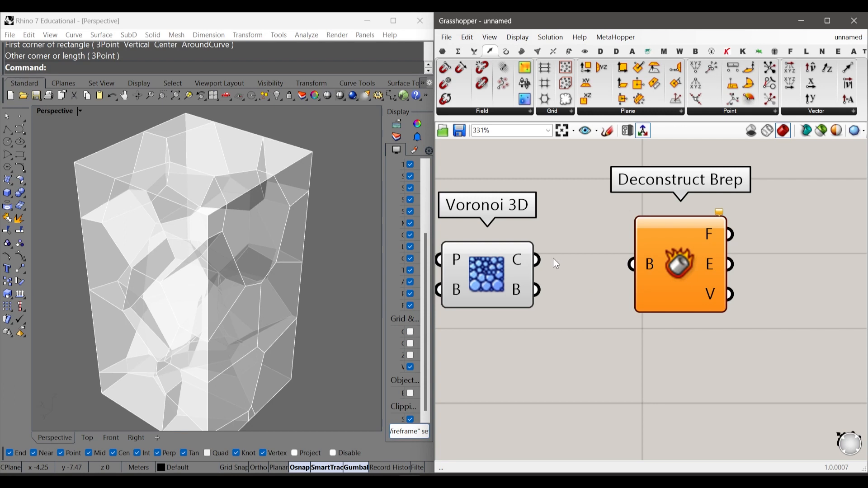
mouse_move(515, 259)
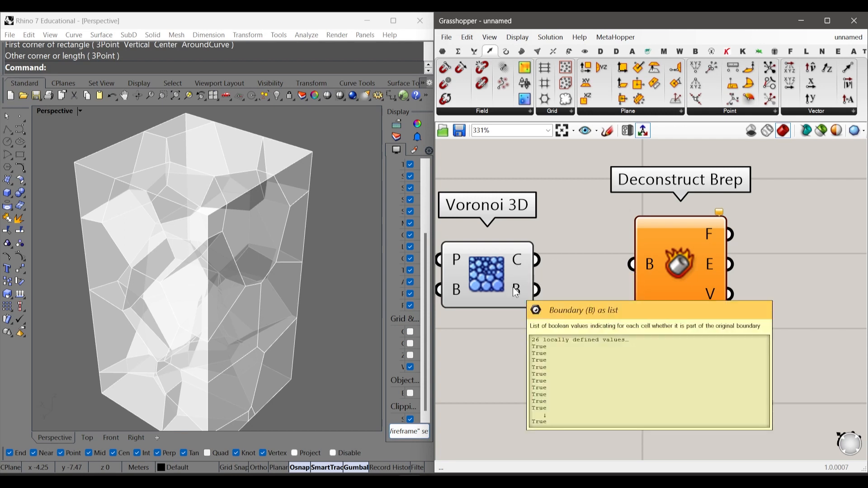
mouse_move(519, 293)
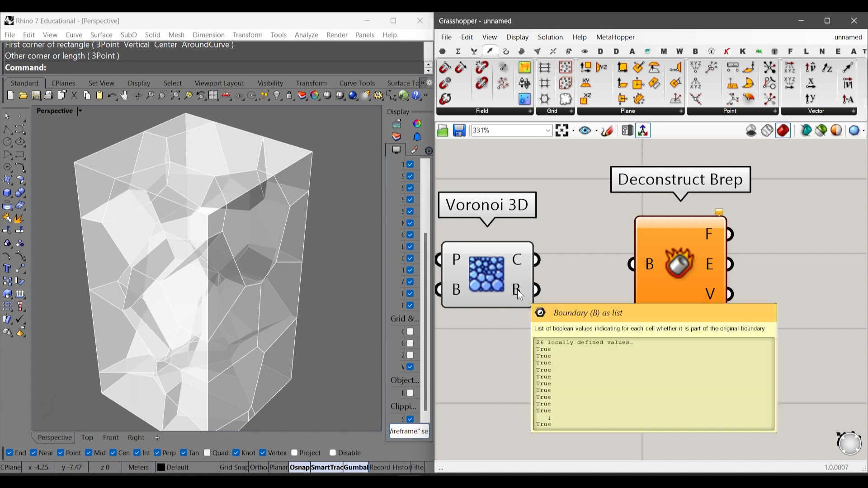
Connect Voronoi 3D's C output to Deconstruct Brep's B input.
drag(537, 260, 611, 266)
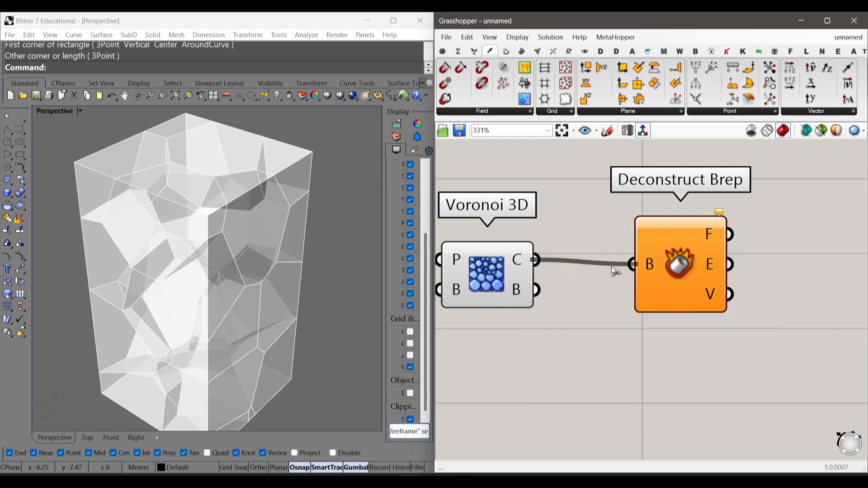
drag(680, 275, 669, 269)
click(571, 237)
Add a Curve parameter next to Deconstruct Brep and feed it from the E (edges) output.
right_drag(570, 237, 430, 250)
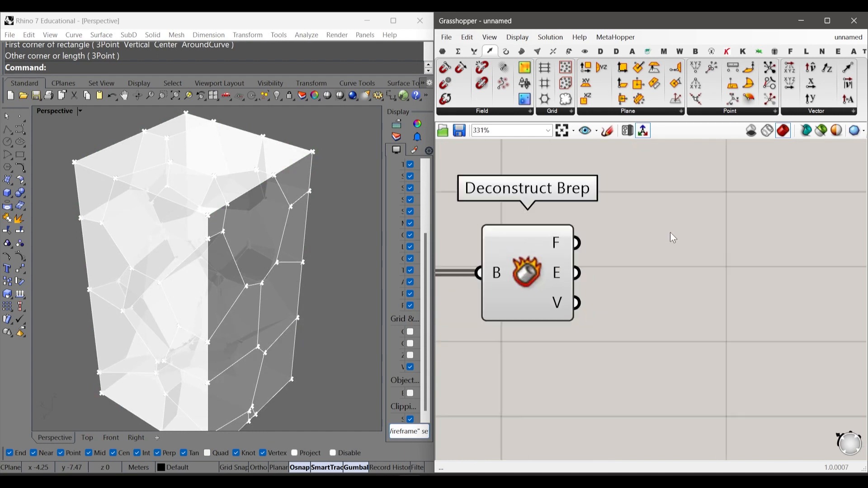
double_click(636, 224)
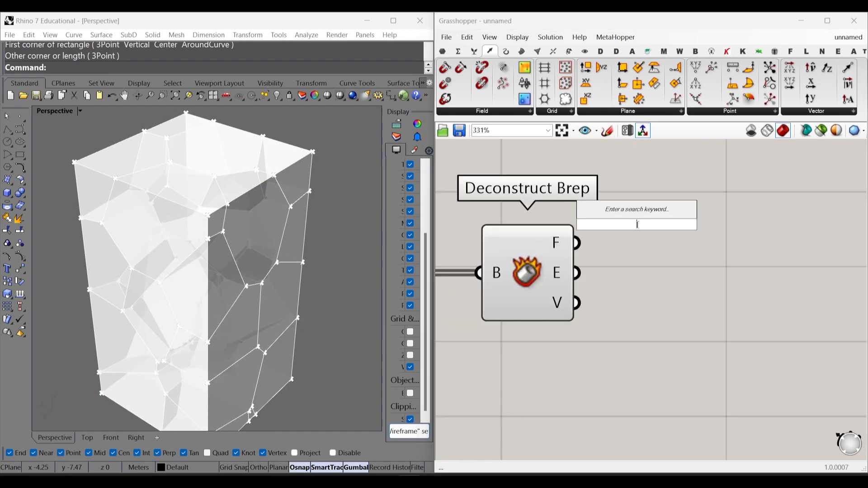
text(curve)
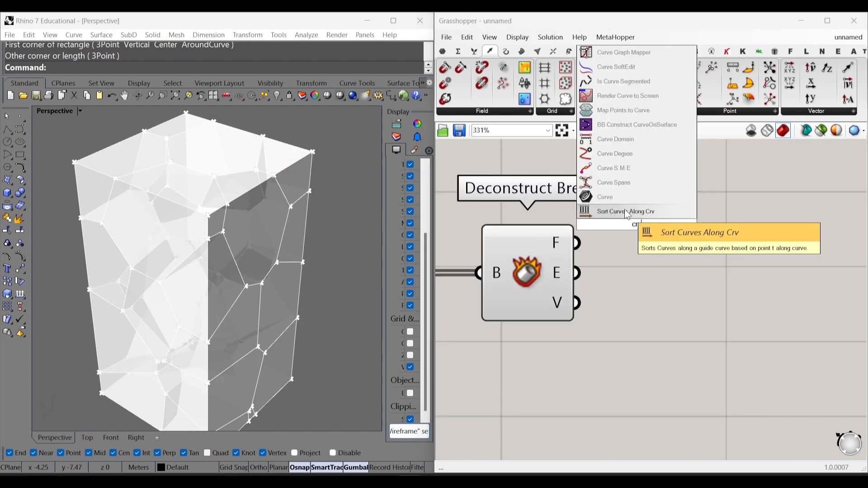
click(632, 209)
drag(630, 232, 658, 256)
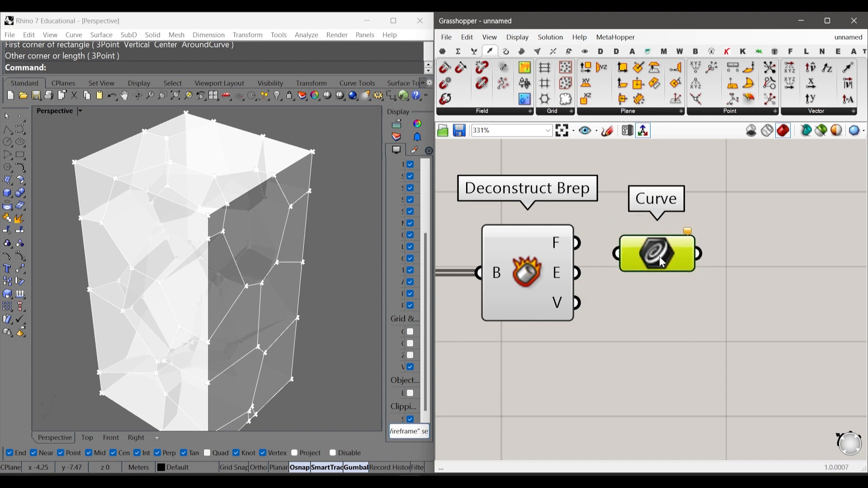
drag(578, 273, 645, 284)
Turn off the preview of Deconstruct Brep and Voronoi 3D, leaving only the Curve parameter previewed.
drag(587, 351, 498, 250)
right_click(643, 186)
click(657, 199)
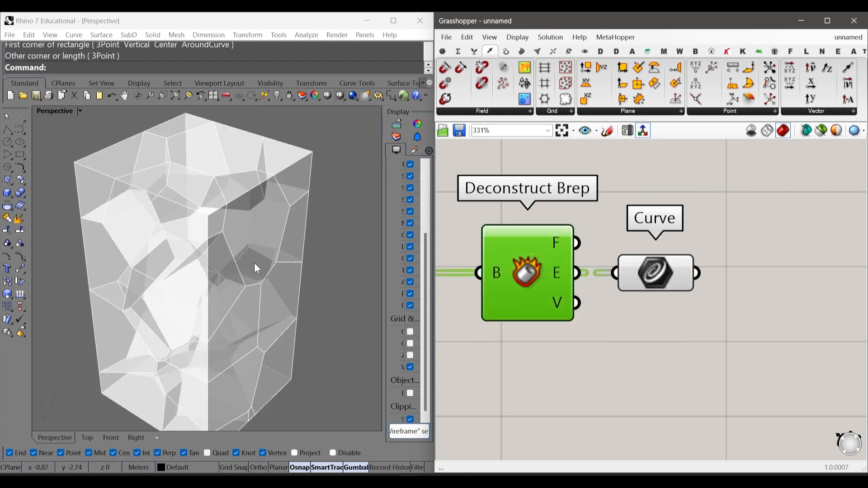
scroll(715, 253, down, 4)
click(539, 271)
right_click(525, 201)
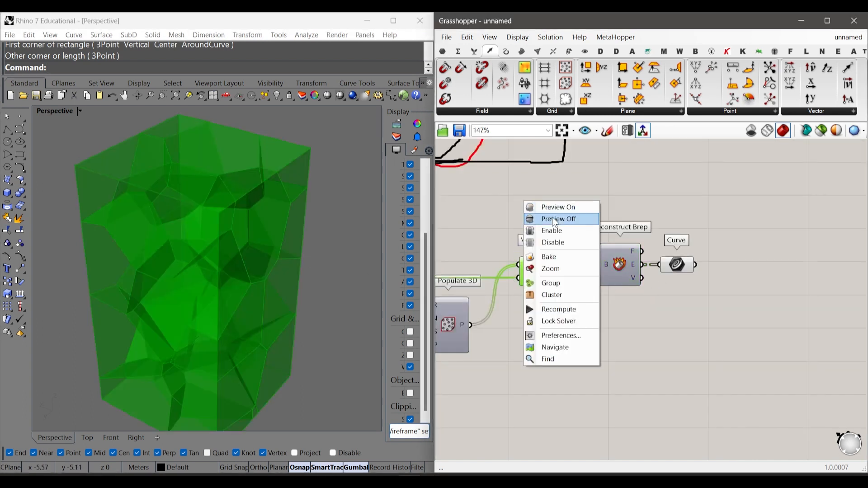
click(540, 215)
Examine the cell edge wireframe in the Perspective view and the data tree held by the Curve parameter.
right_drag(275, 257, 271, 281)
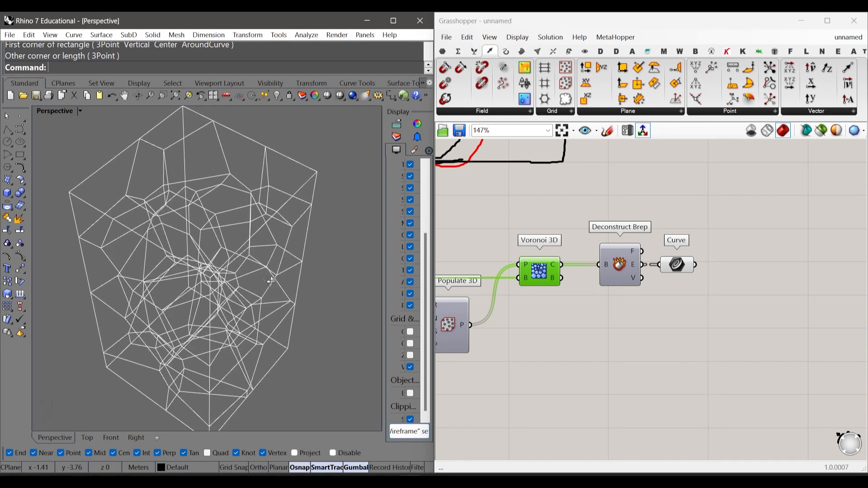
right_drag(281, 313, 271, 298)
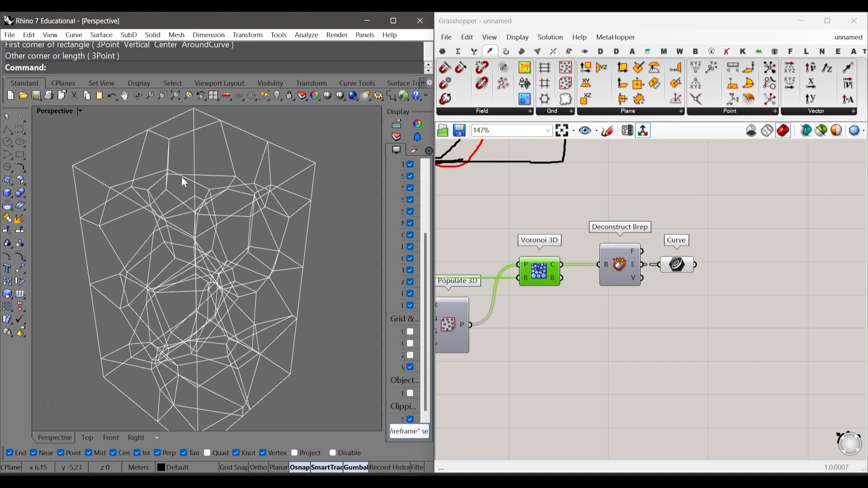
drag(682, 270, 685, 272)
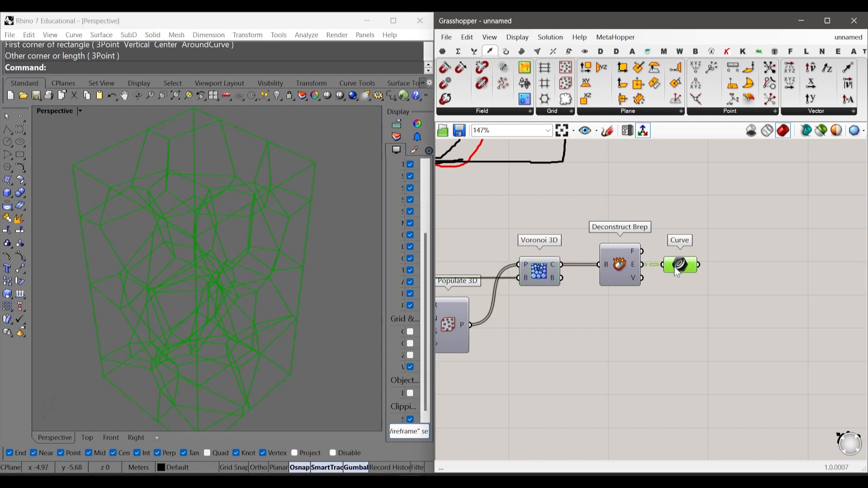
mouse_move(675, 270)
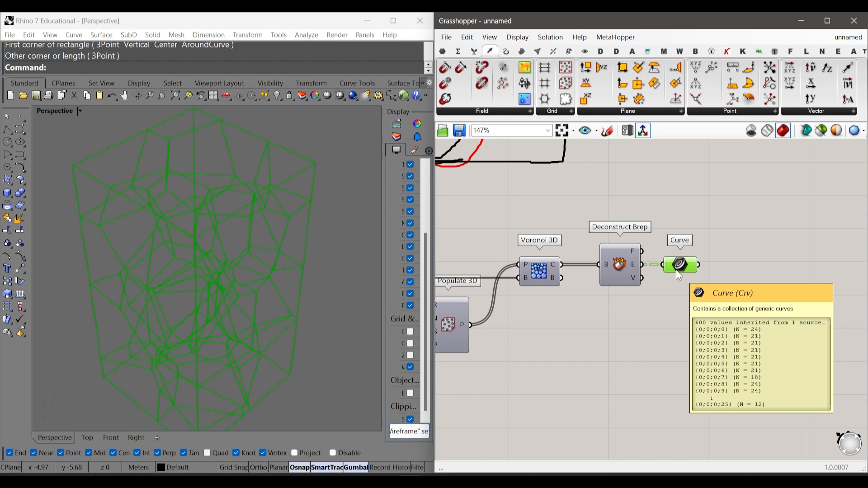
click(681, 307)
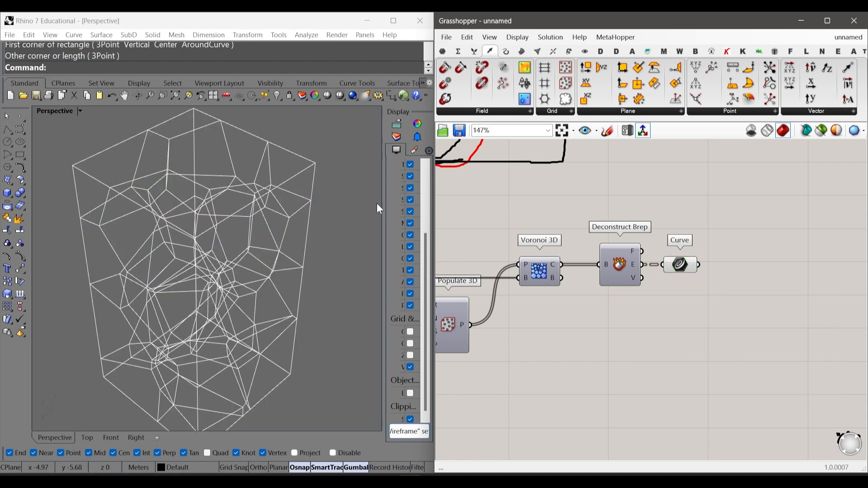
right_drag(379, 209, 327, 186)
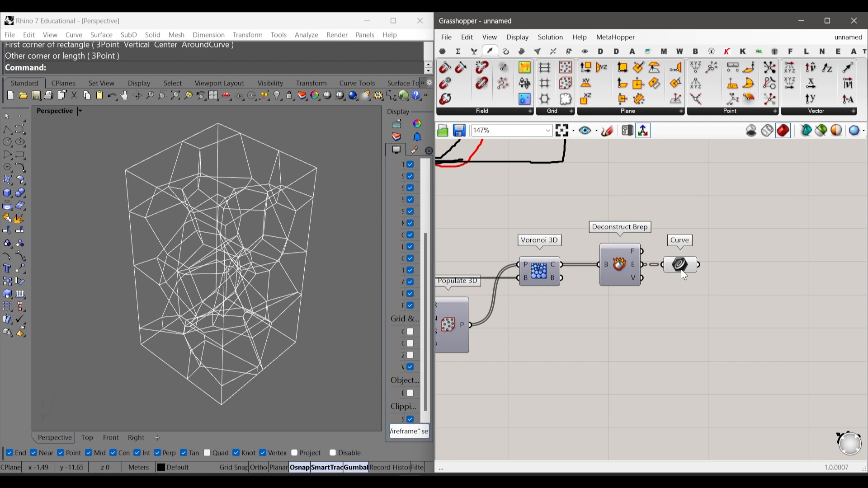
Flatten the Curve parameter so all cell edges are in a single list, and check the edges in the Perspective view.
scroll(660, 270, up, 3)
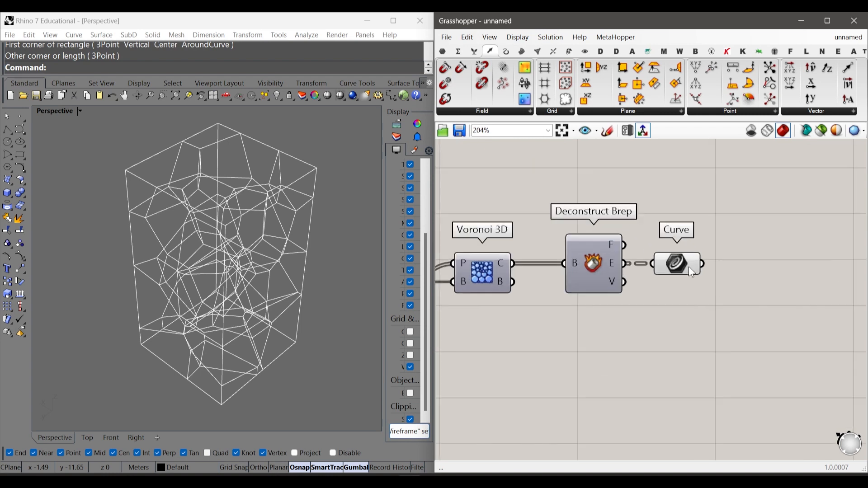
click(681, 265)
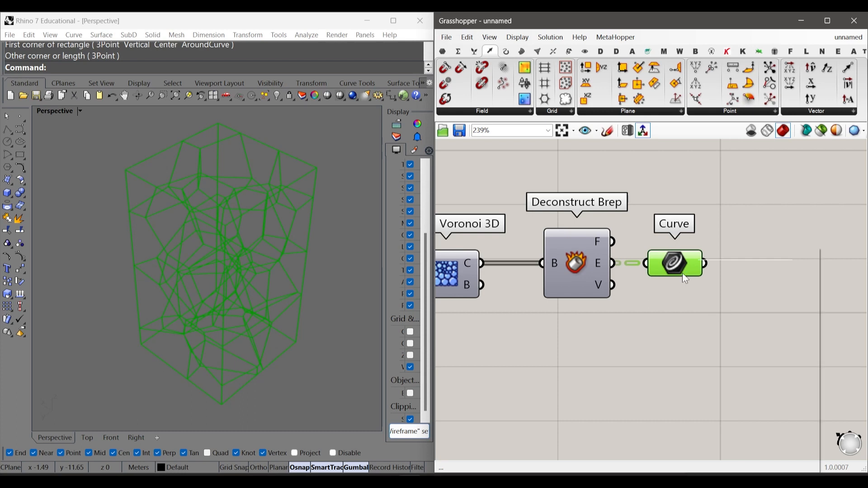
right_click(687, 255)
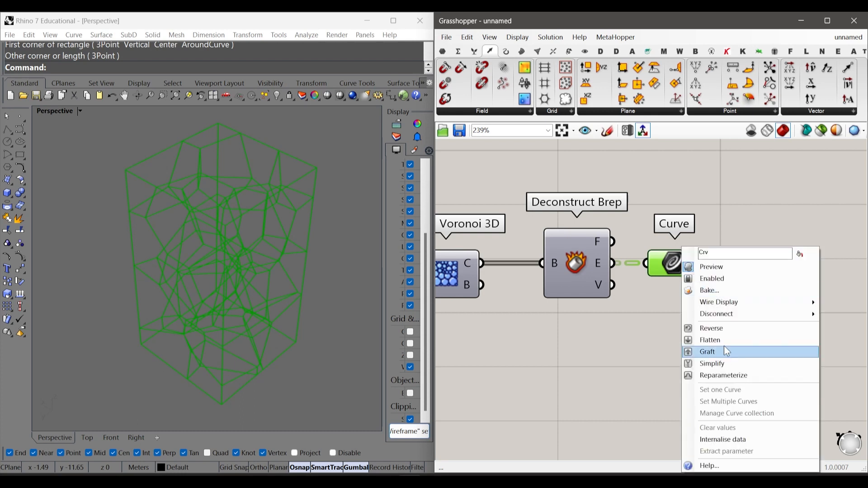
click(710, 340)
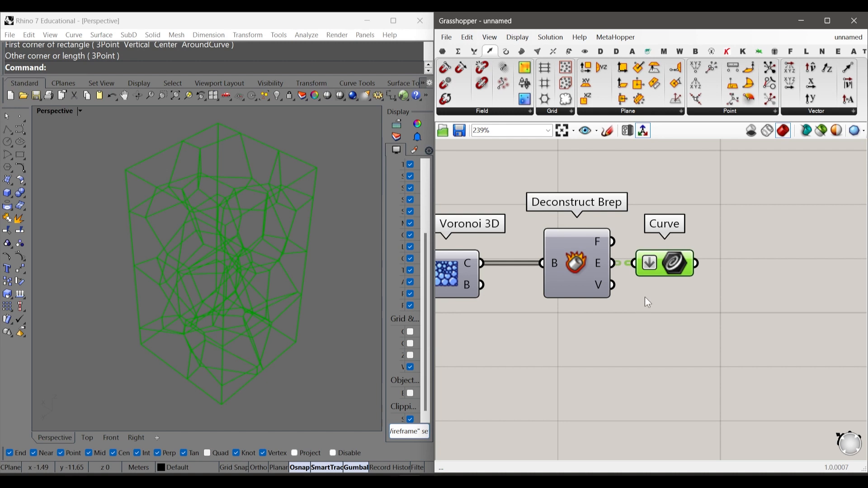
scroll(557, 301, down, 2)
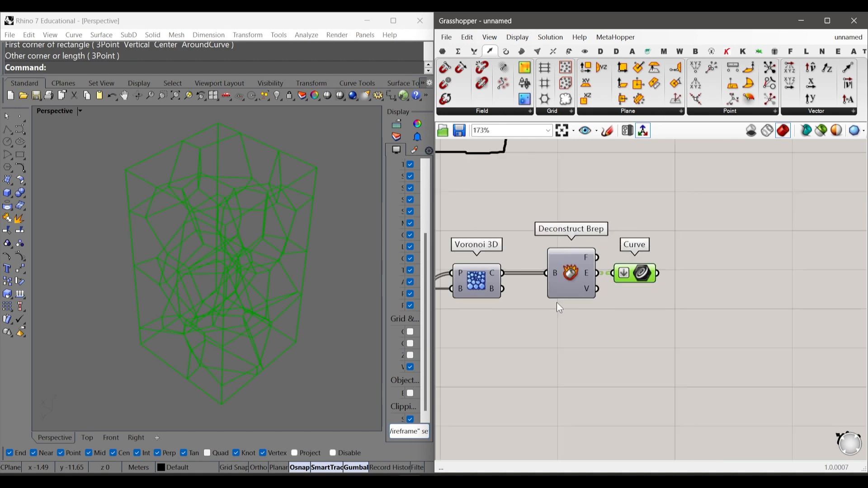
click(712, 237)
scroll(709, 236, up, 1)
right_drag(258, 291, 292, 316)
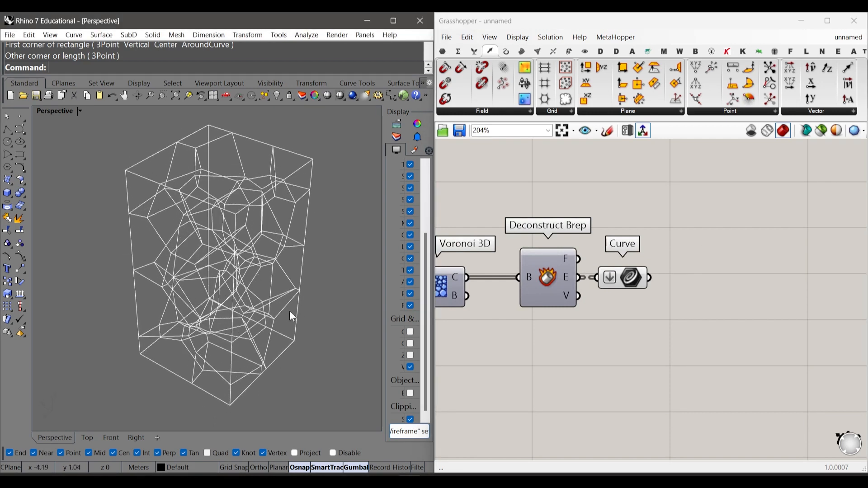
Add a Curve Middle component above the Curve parameter's output and feed it the flattened cell edges.
double_click(743, 242)
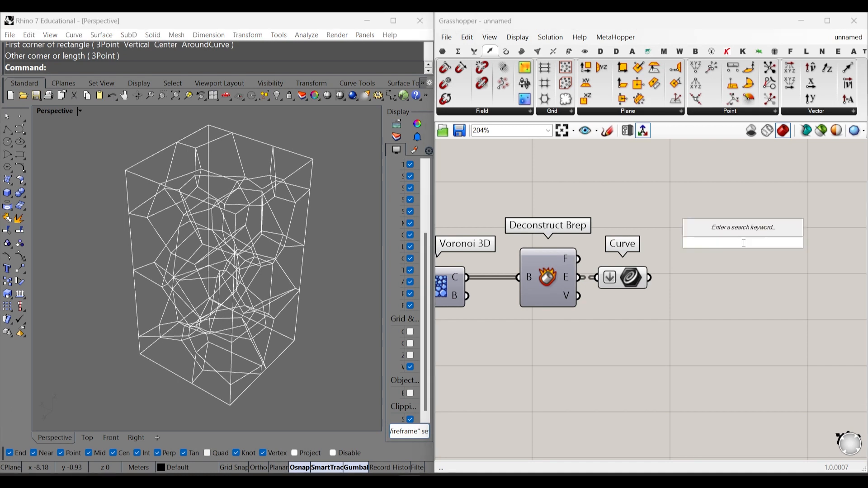
text(mid)
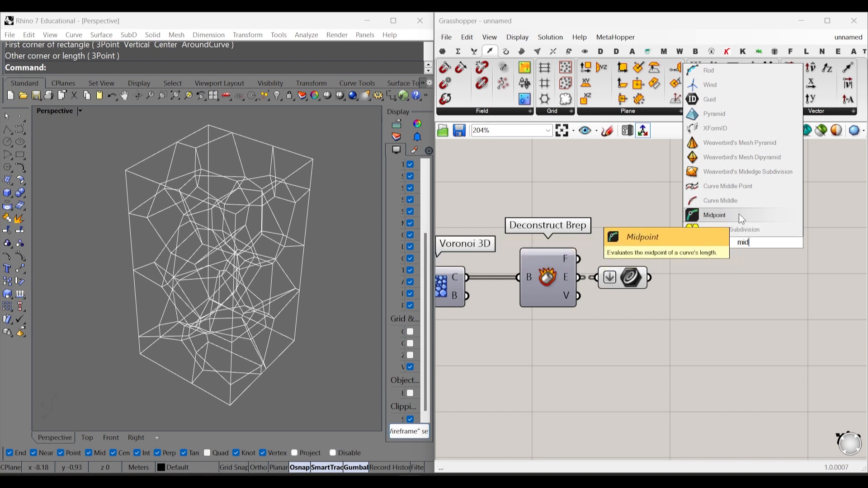
click(731, 203)
drag(740, 244, 715, 226)
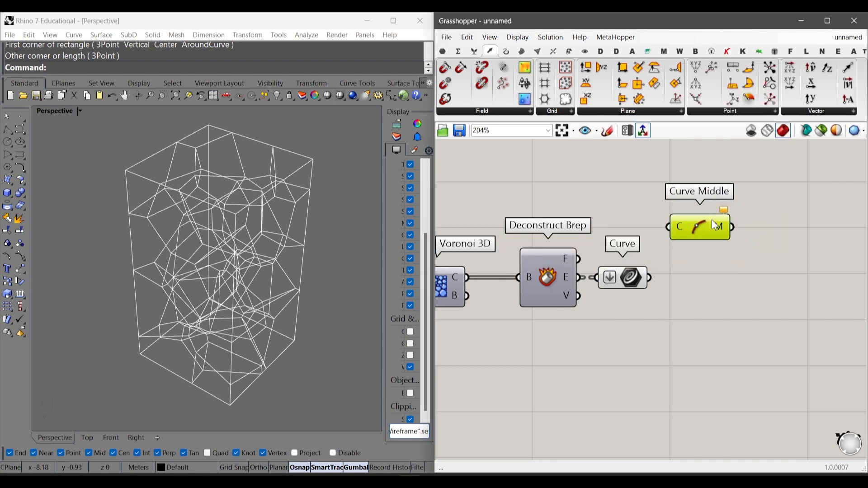
drag(650, 278, 717, 181)
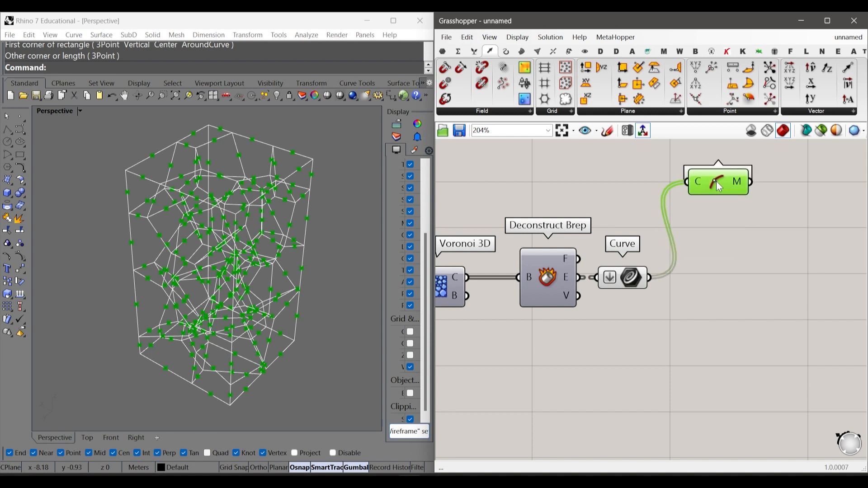
scroll(719, 187, down, 2)
scroll(718, 199, up, 3)
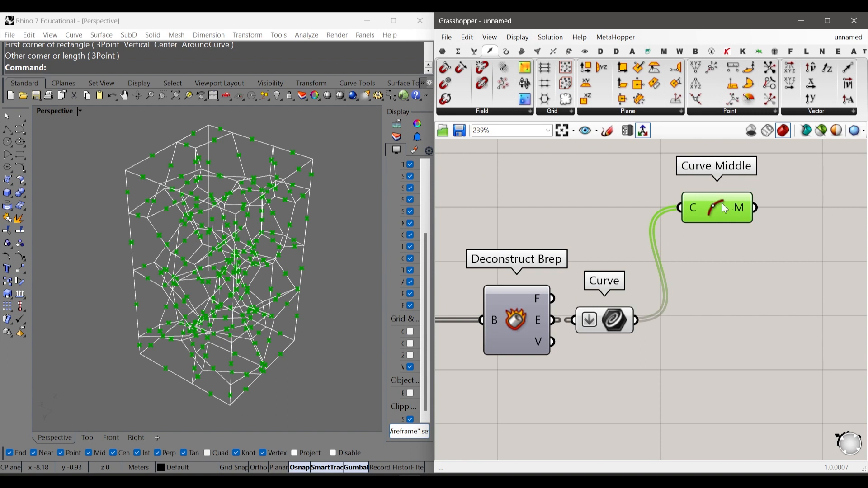
drag(713, 213, 748, 214)
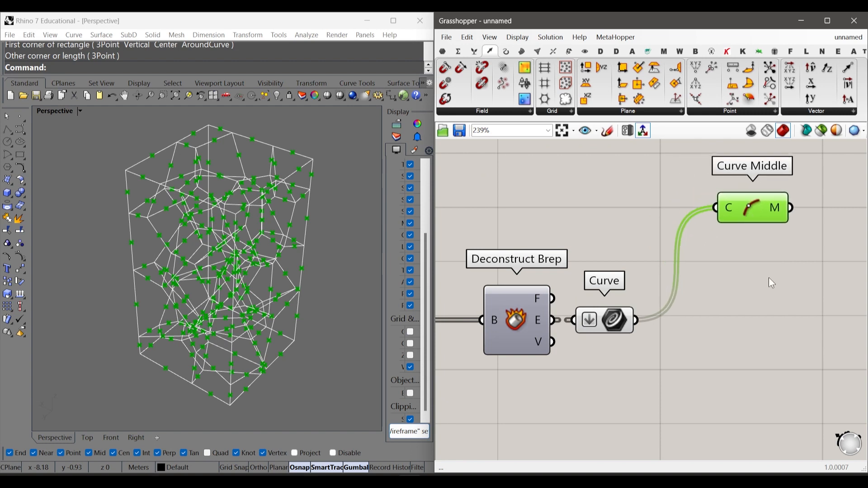
Add a Point On Curve component below Curve Middle, feed it from the Curve parameter, and select Curve Middle for comparison.
double_click(771, 309)
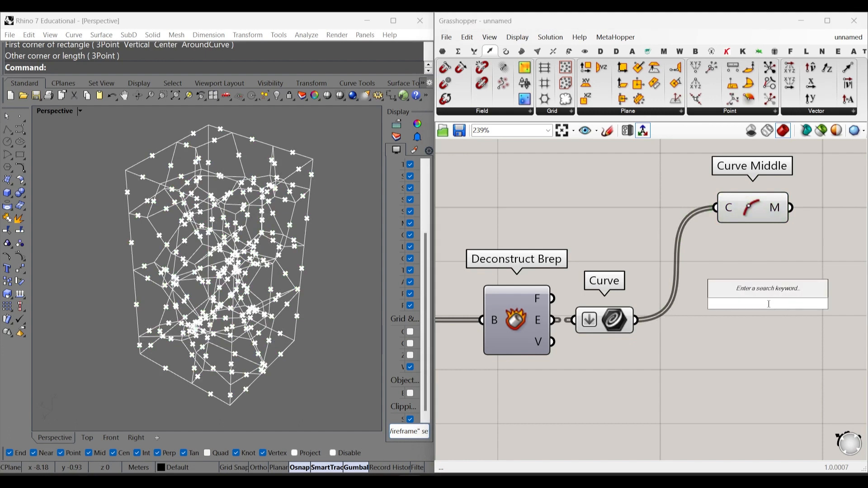
text(point on)
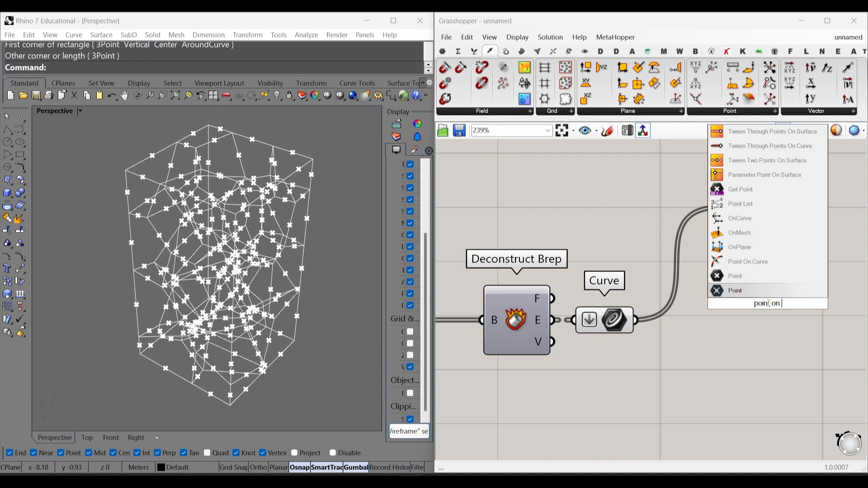
click(787, 262)
drag(790, 319, 737, 318)
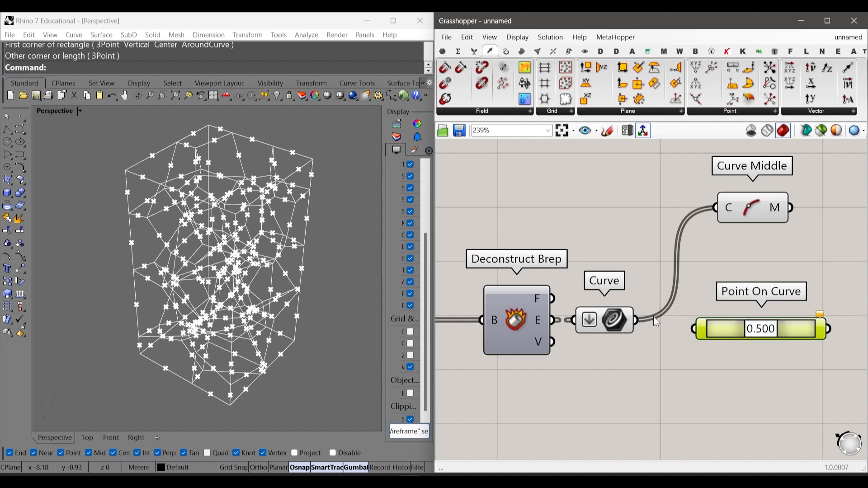
drag(638, 322, 710, 321)
click(752, 217)
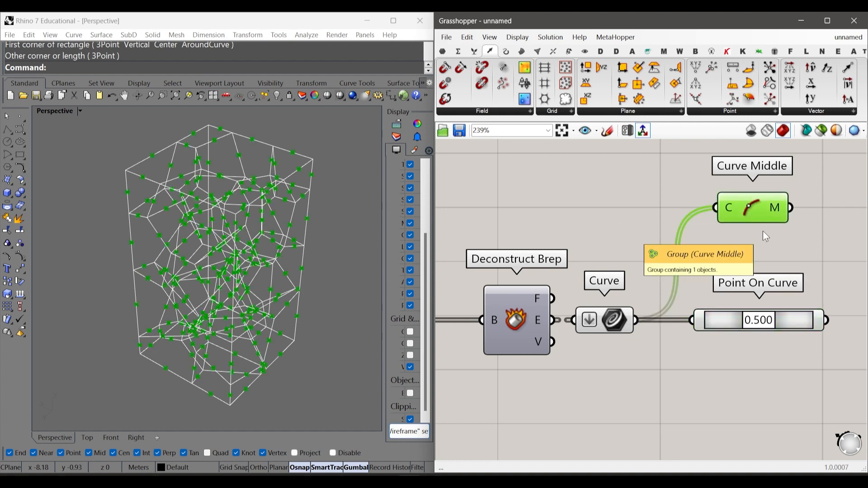
Align the Curve Middle component above the Point On Curve component and clear the selection.
drag(748, 210, 759, 209)
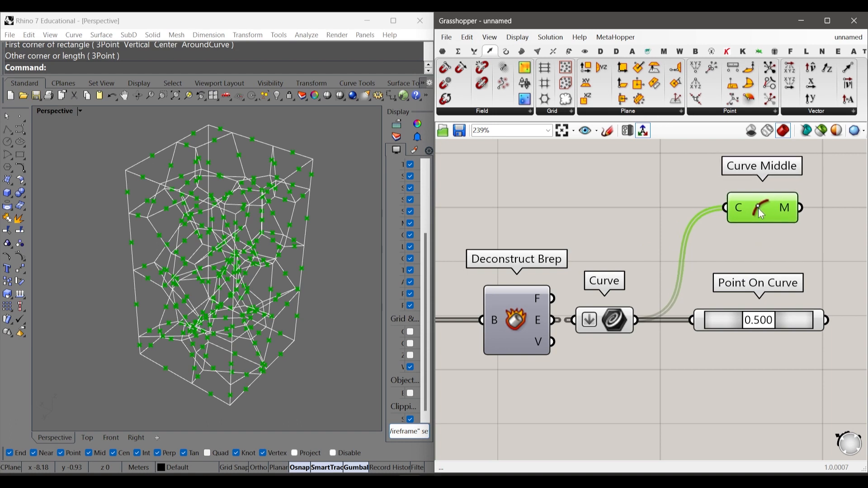
drag(807, 368, 666, 279)
click(822, 250)
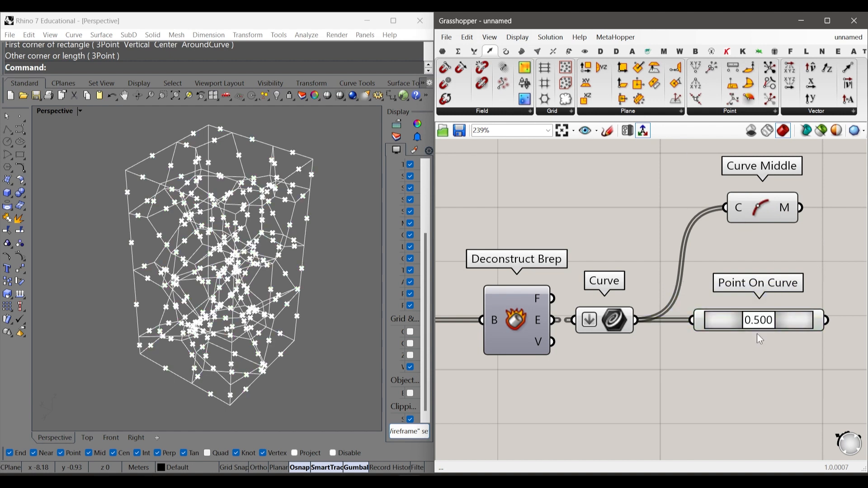
Add an Evaluate Curve component to the canvas below Point On Curve.
double_click(750, 388)
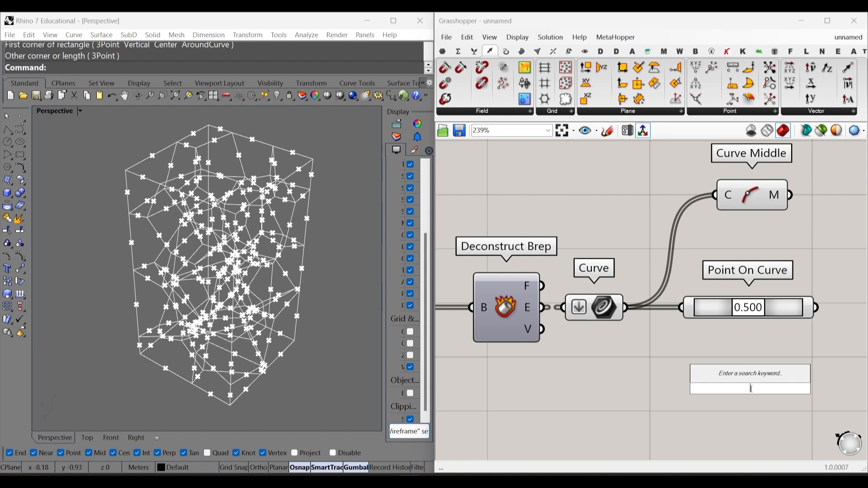
text(evalu)
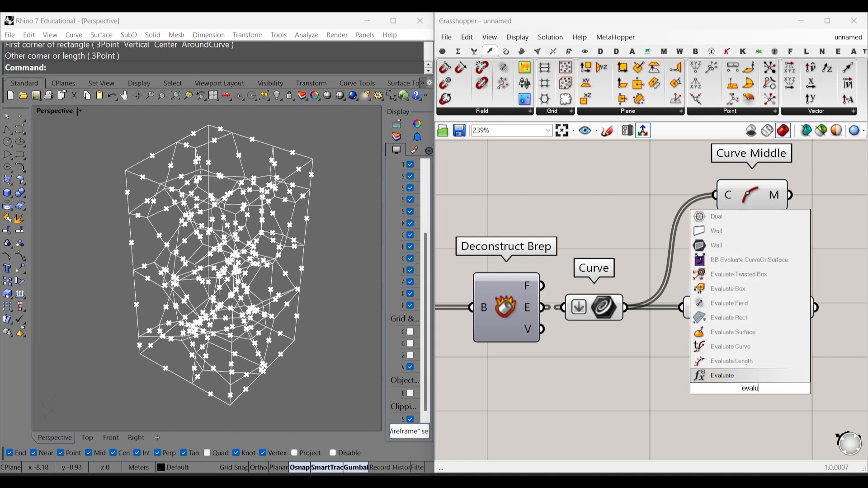
click(728, 346)
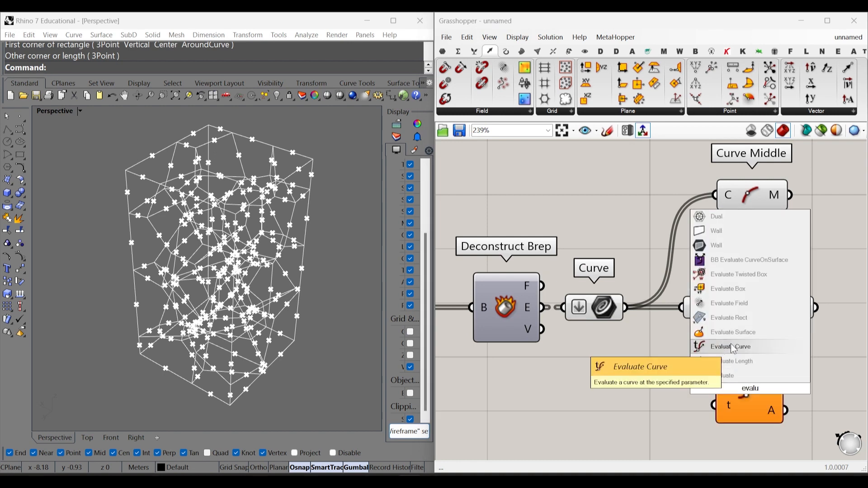
drag(754, 398, 753, 411)
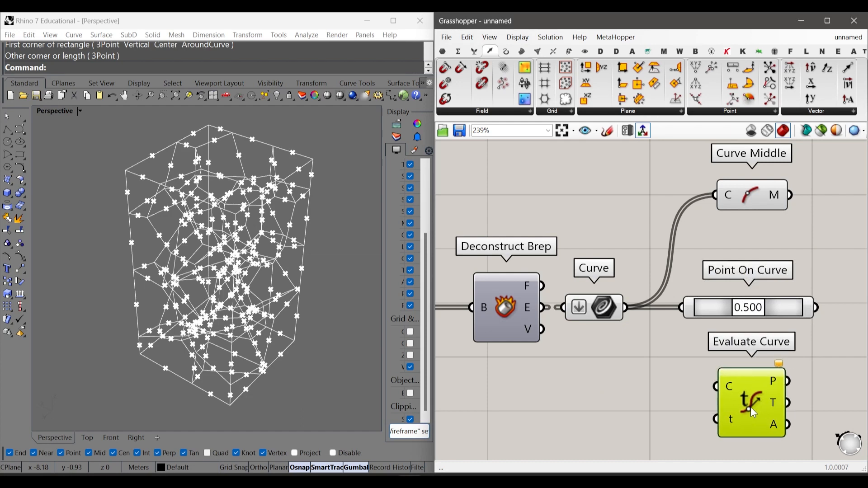
Connect the Curve parameter to the C input of Evaluate Curve and reparameterize that input.
drag(626, 308, 715, 387)
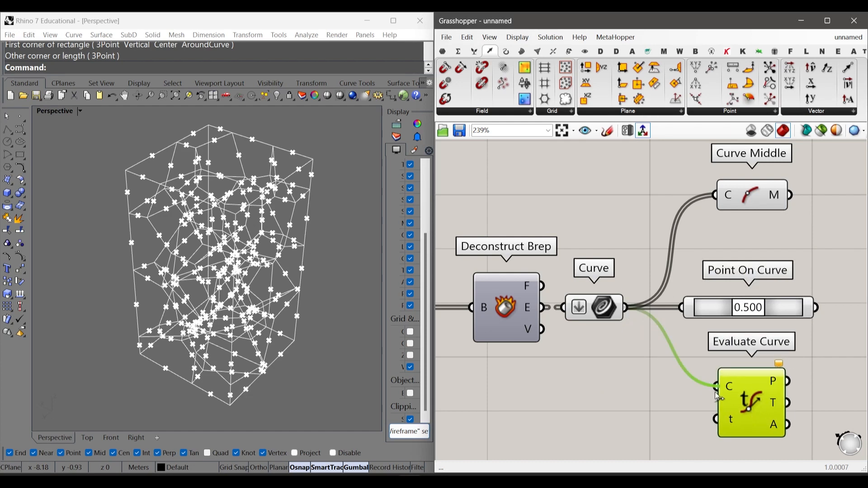
right_click(719, 387)
click(757, 376)
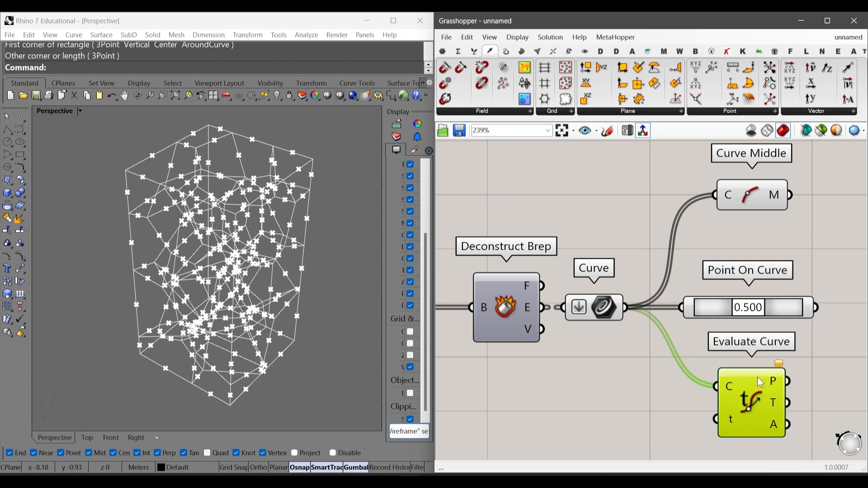
Create a panel with the value 0.5, connect it to Evaluate Curve's t input, and check the resulting points.
double_click(648, 418)
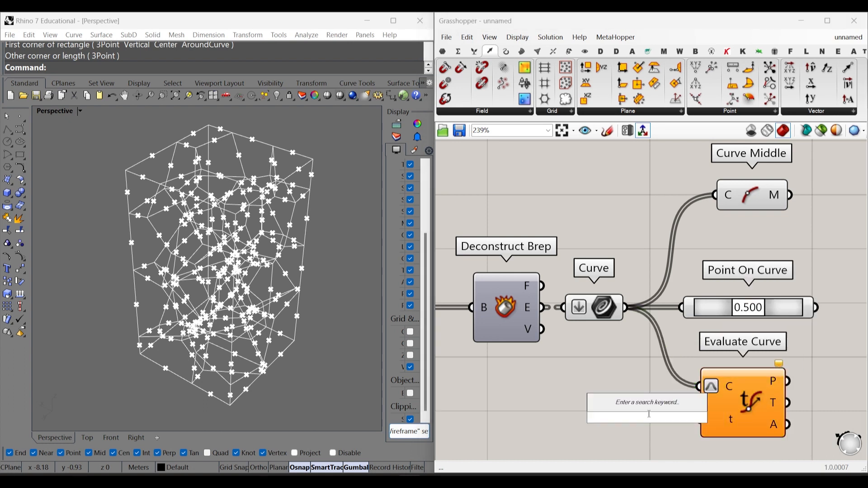
text(0.5)
key(Return)
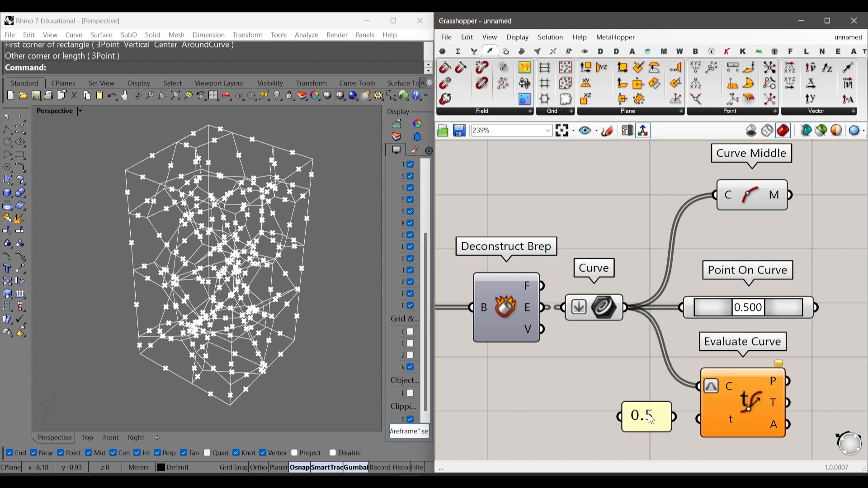
drag(675, 416, 699, 419)
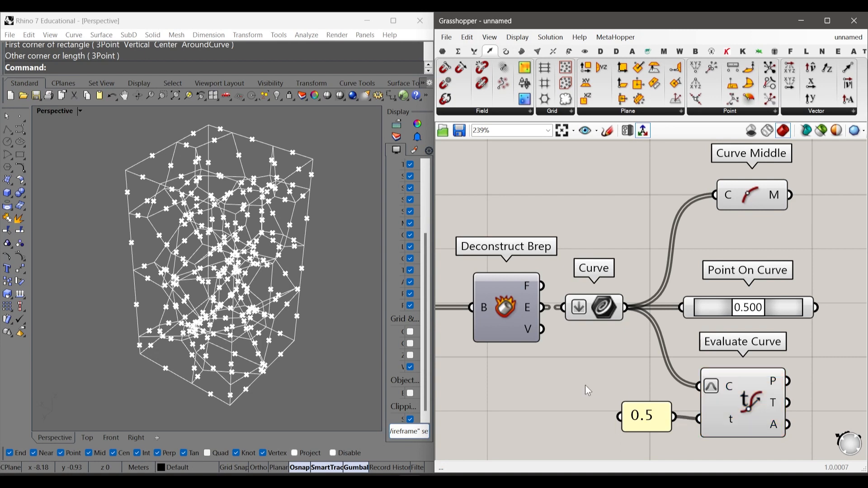
click(747, 411)
scroll(721, 396, down, 2)
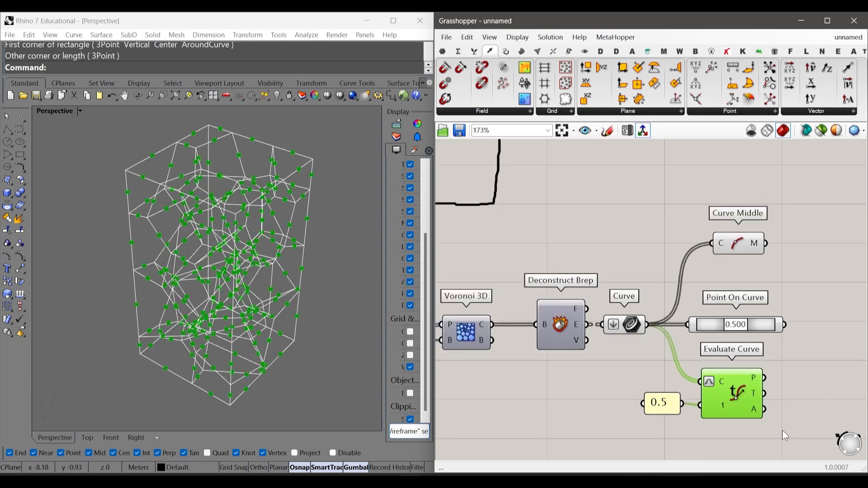
Delete Evaluate Curve, its 0.5 panel and Curve Middle, and move Point On Curve closer to the Curve parameter.
click(789, 421)
drag(789, 421, 635, 362)
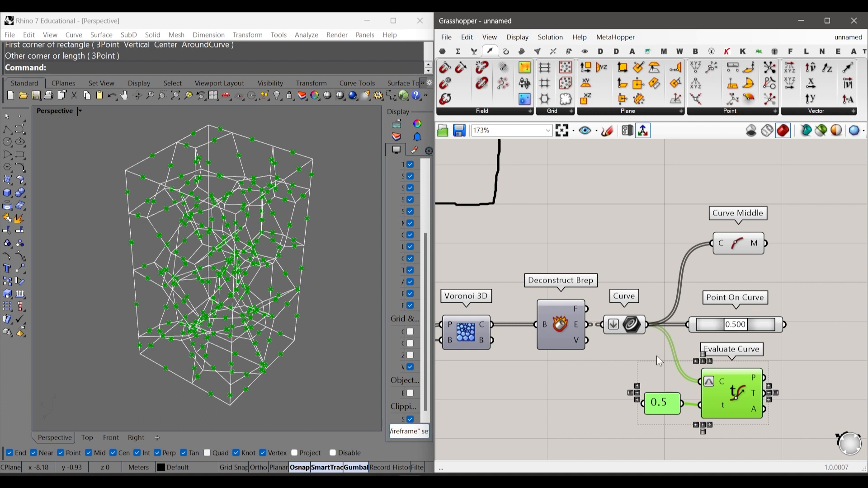
key(Delete)
drag(790, 267, 698, 204)
drag(768, 328, 753, 330)
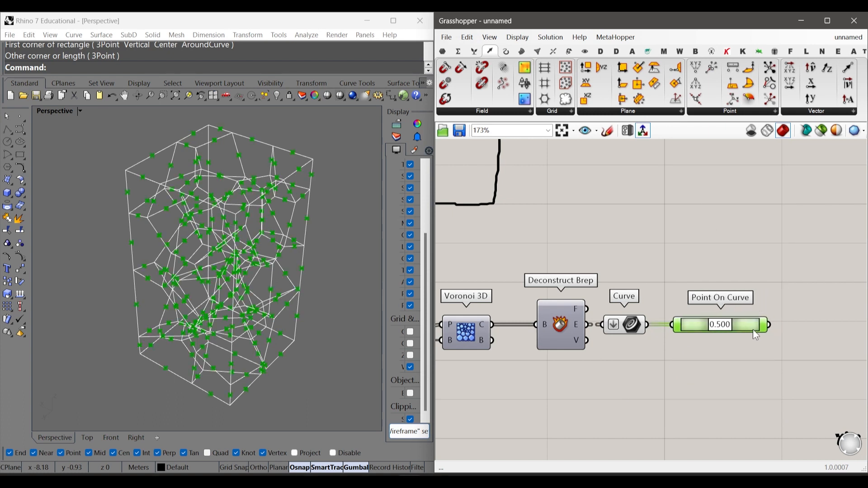
click(695, 272)
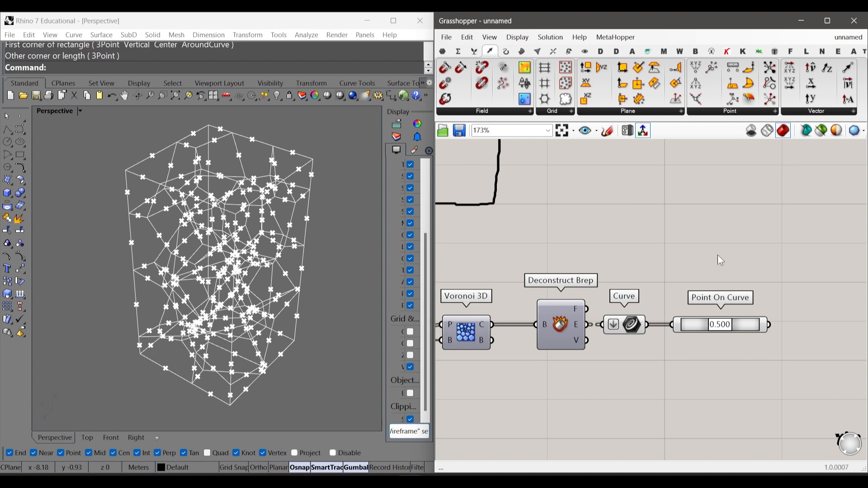
Add a Point In Brep component and place it above Point On Curve.
scroll(703, 235, down, 1)
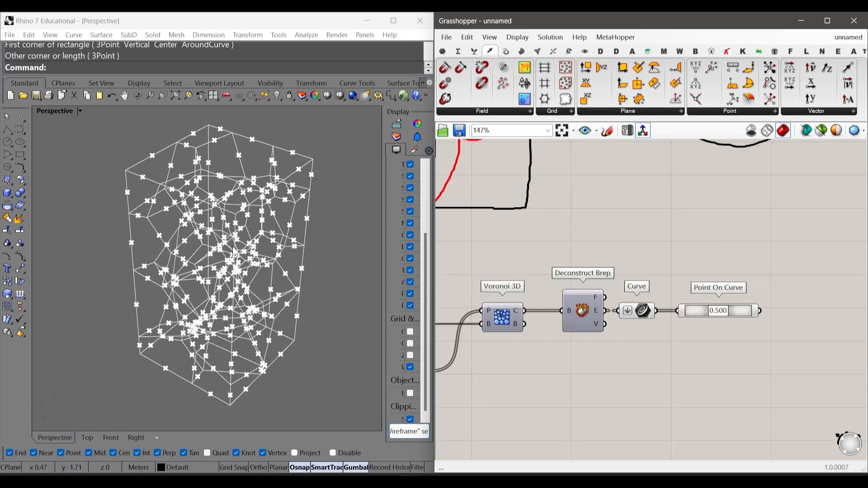
right_drag(253, 262, 251, 279)
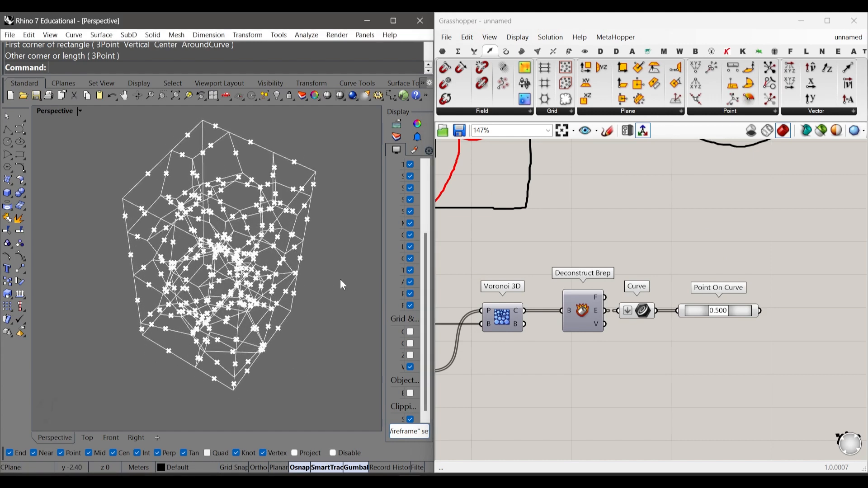
double_click(693, 241)
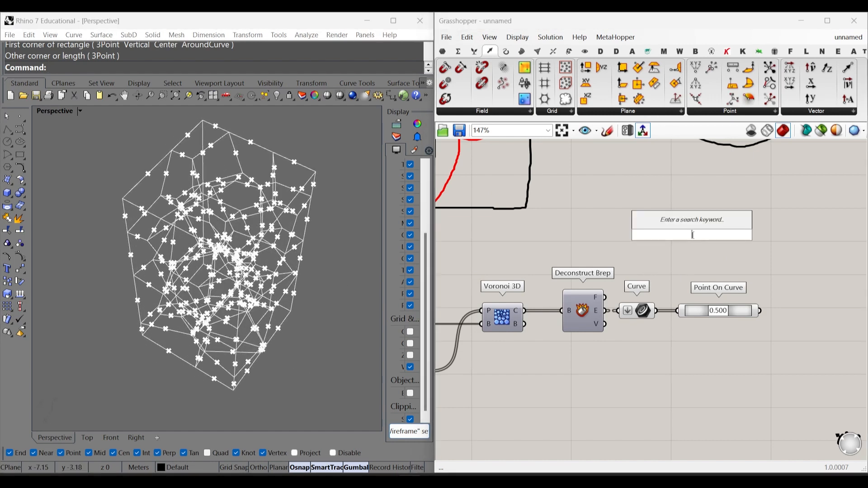
text(point on)
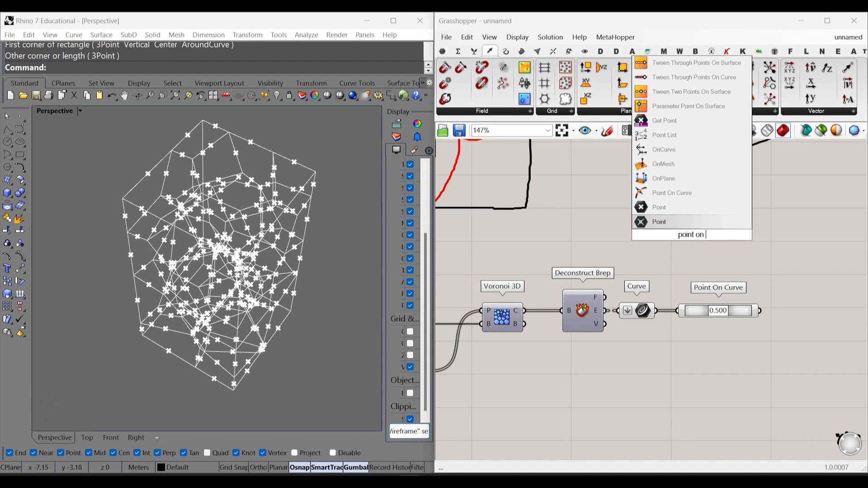
text( bre)
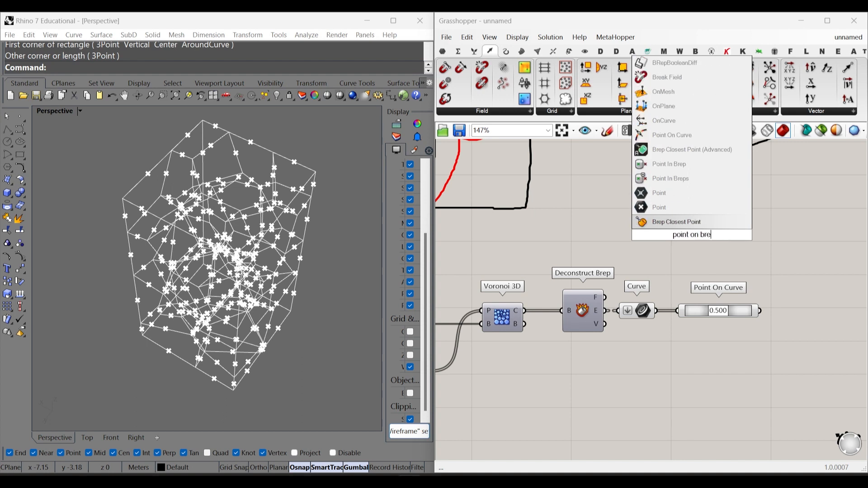
click(677, 165)
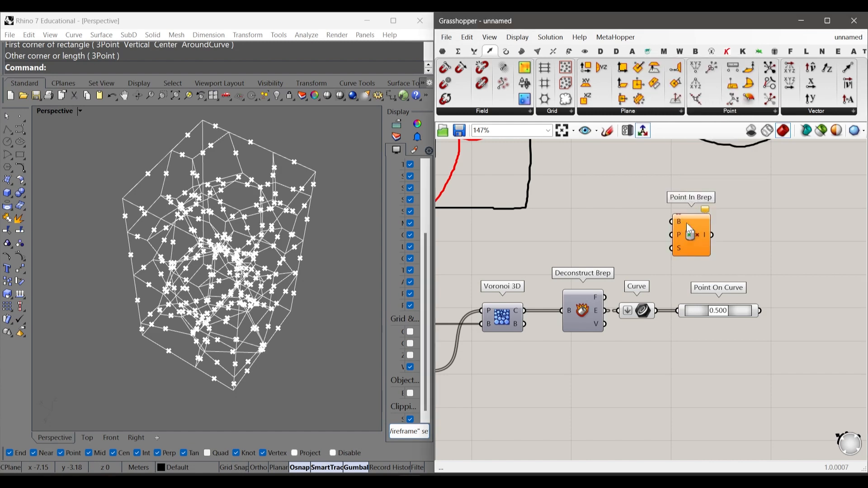
drag(692, 240, 704, 240)
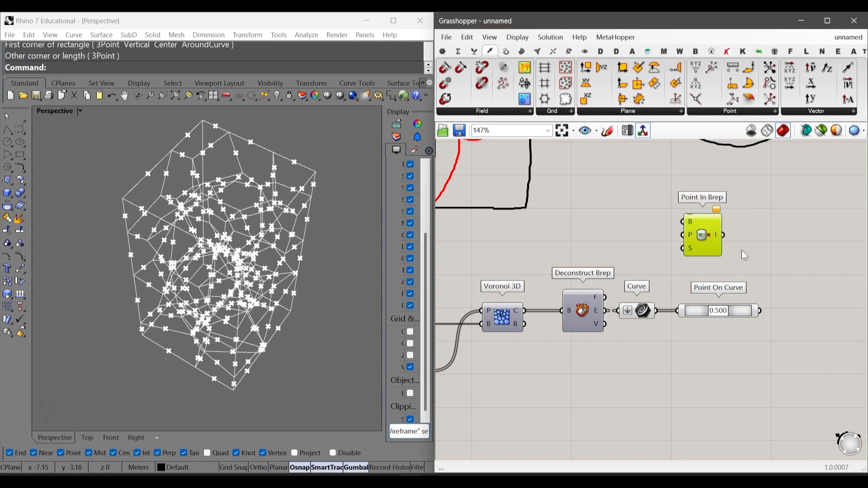
Examine the descriptions of the Point In Brep component's inputs, including Brep (B) and Strict (S).
scroll(744, 255, up, 4)
mouse_move(696, 226)
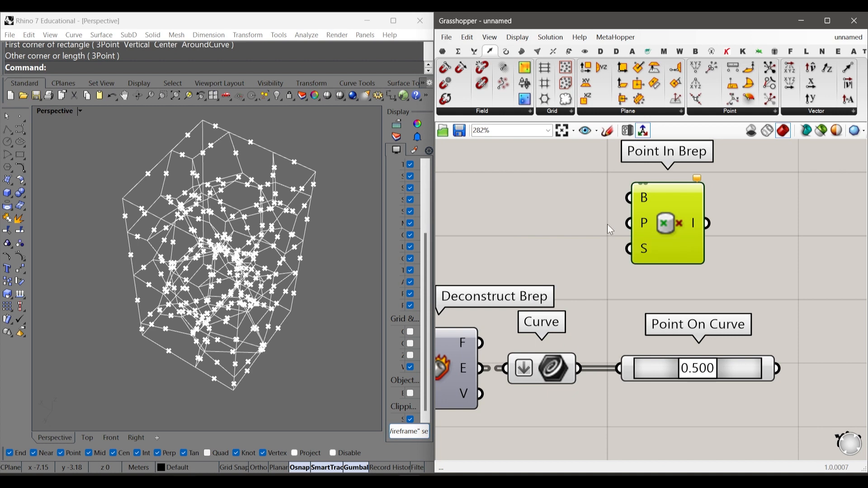
drag(606, 208, 653, 232)
drag(587, 185, 647, 200)
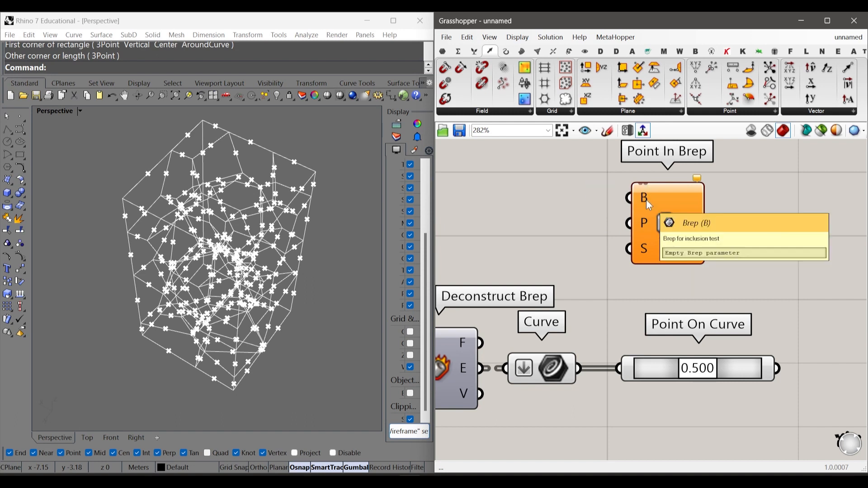
mouse_move(664, 232)
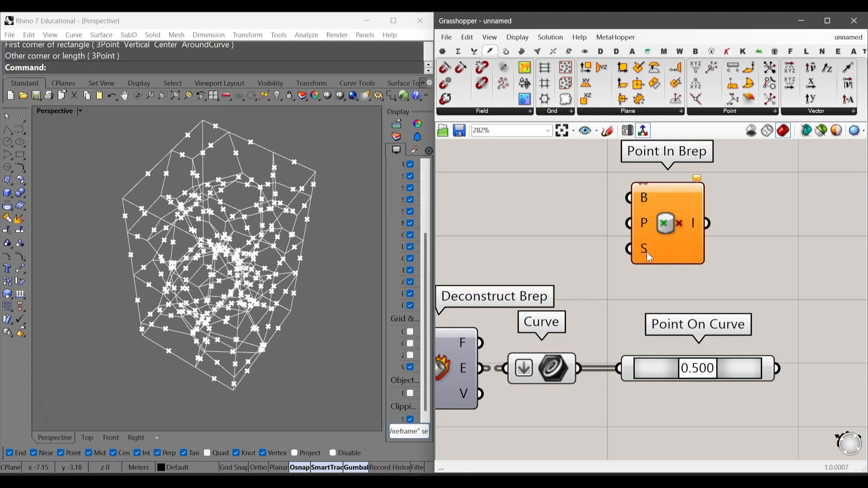
mouse_move(644, 251)
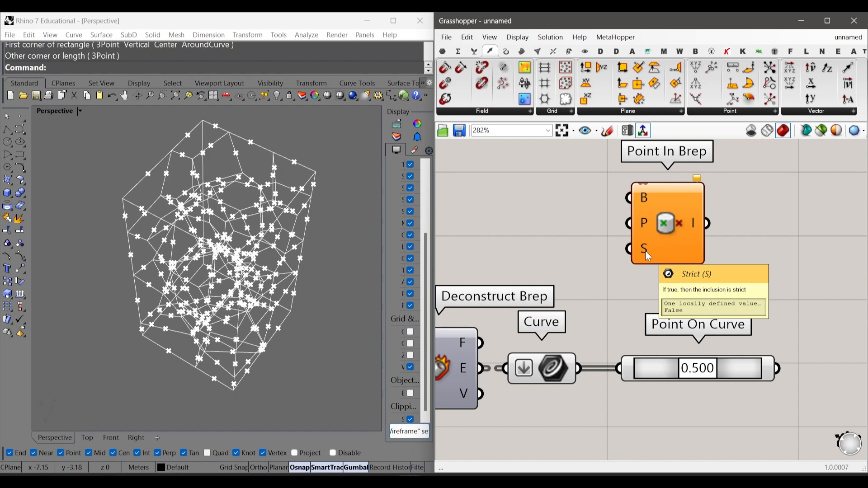
scroll(717, 237, down, 5)
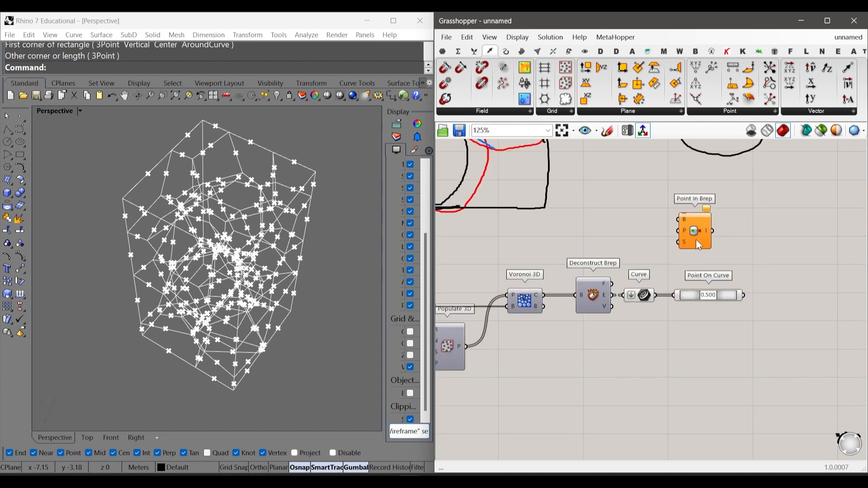
Nudge Point In Brep into place and move all the freehand sketches up, away from the component network.
drag(695, 239, 699, 246)
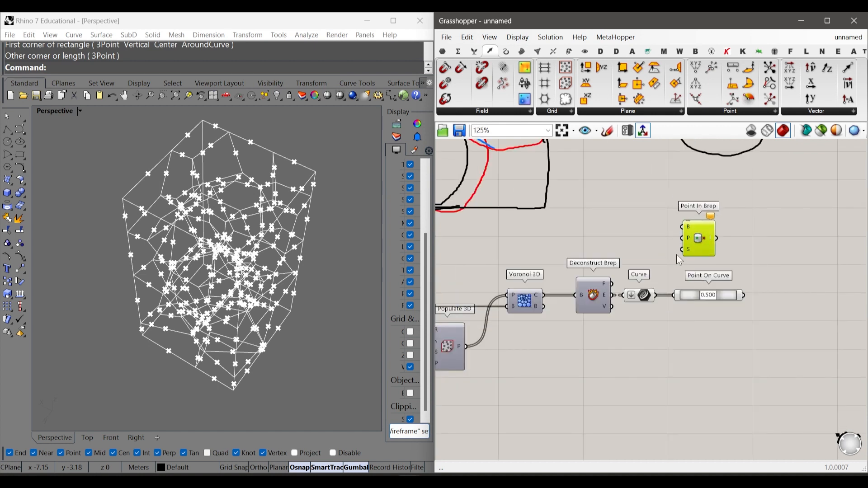
scroll(650, 236, down, 4)
scroll(543, 243, up, 3)
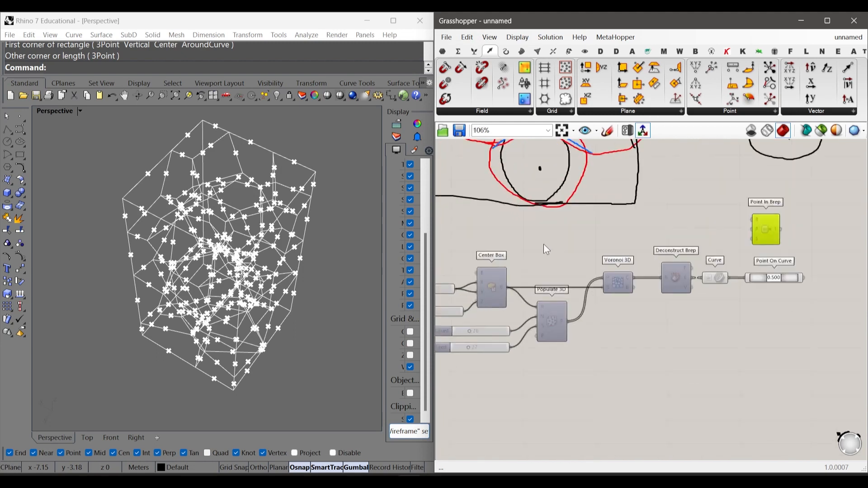
scroll(668, 236, down, 5)
drag(757, 205, 595, 159)
scroll(636, 287, down, 3)
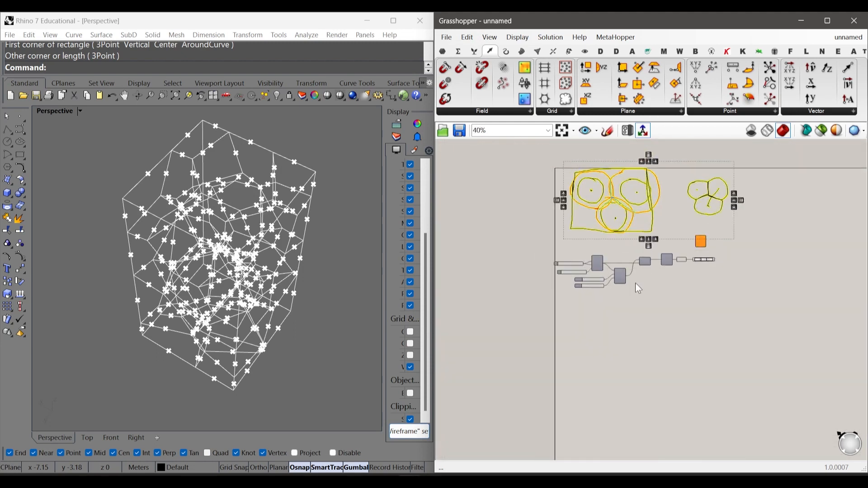
click(640, 225)
drag(712, 242, 595, 211)
scroll(646, 231, up, 2)
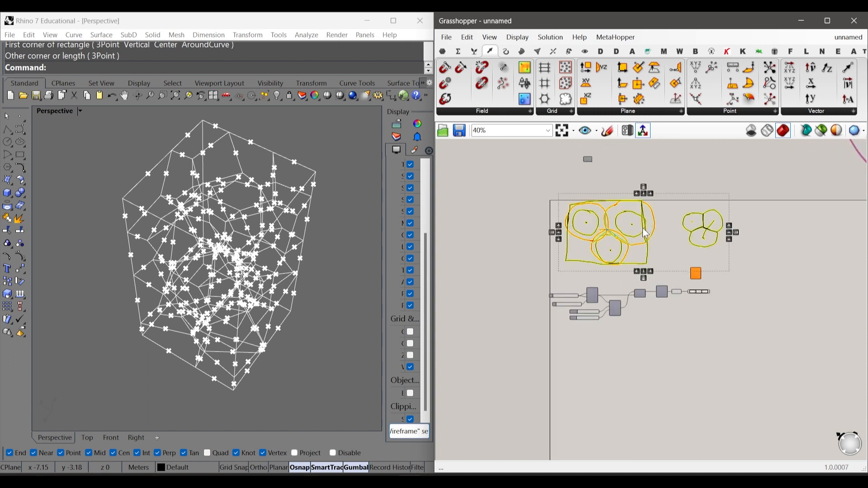
drag(648, 231, 661, 171)
scroll(555, 235, up, 6)
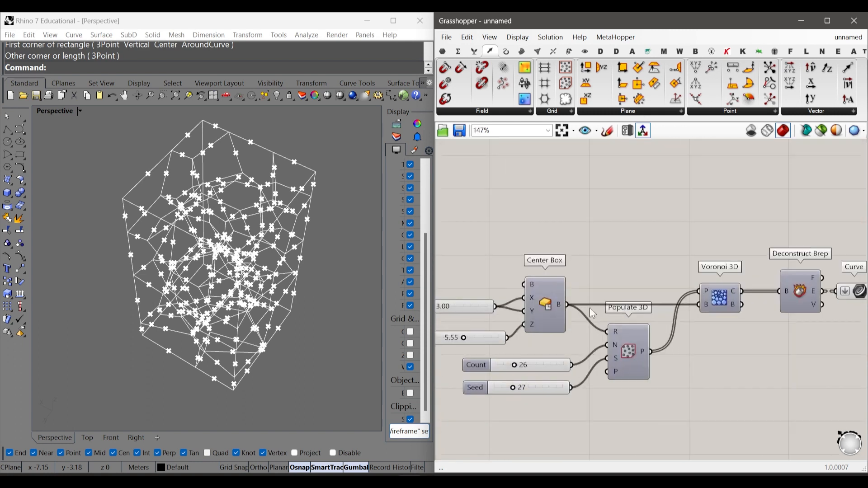
scroll(538, 262, down, 3)
scroll(516, 289, up, 4)
scroll(511, 280, down, 3)
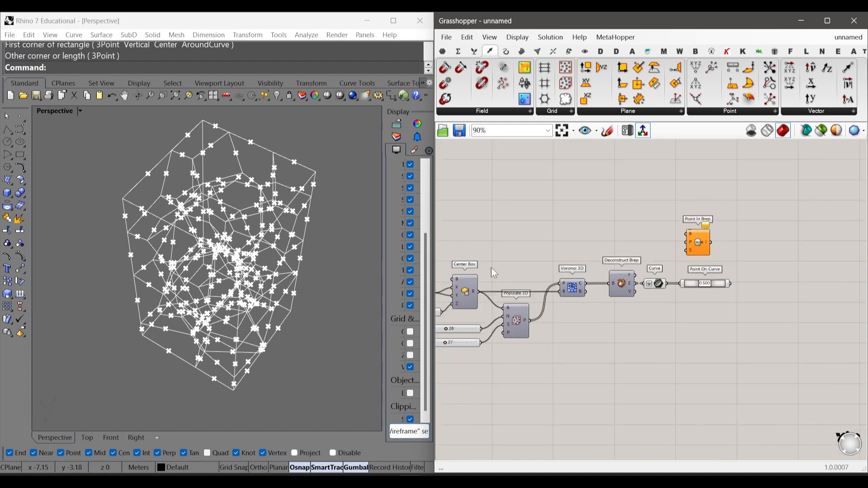
scroll(488, 270, up, 2)
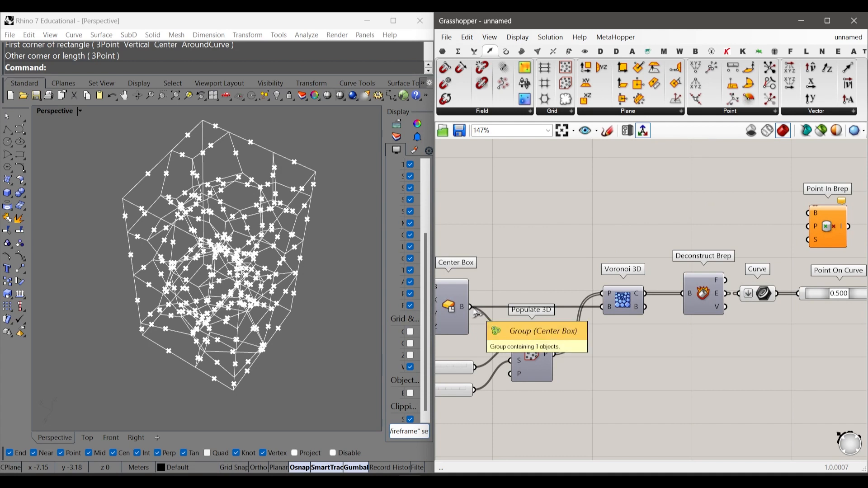
double_click(541, 216)
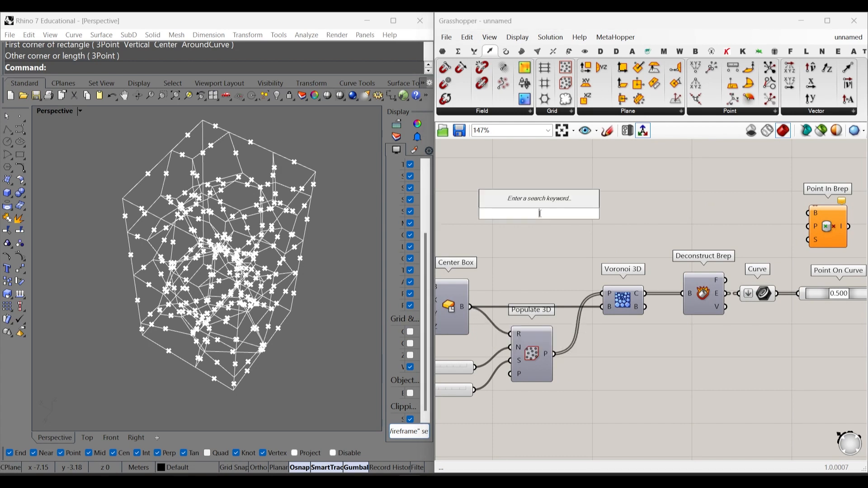
text(sc)
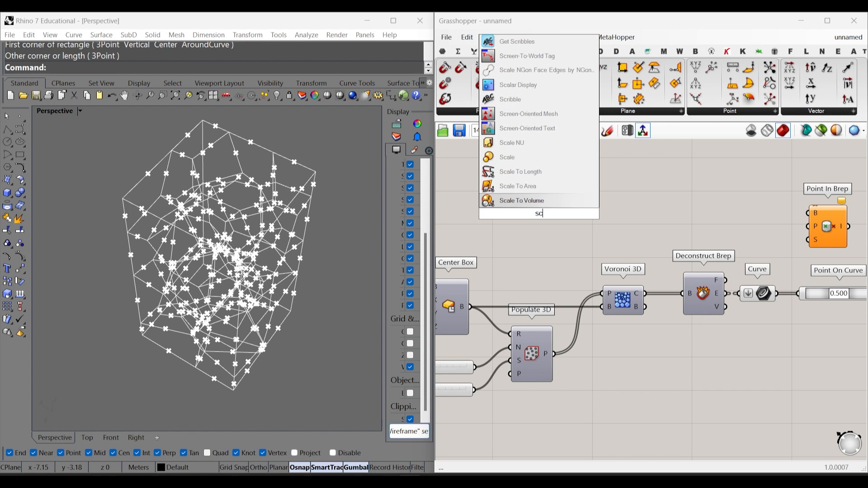
click(650, 237)
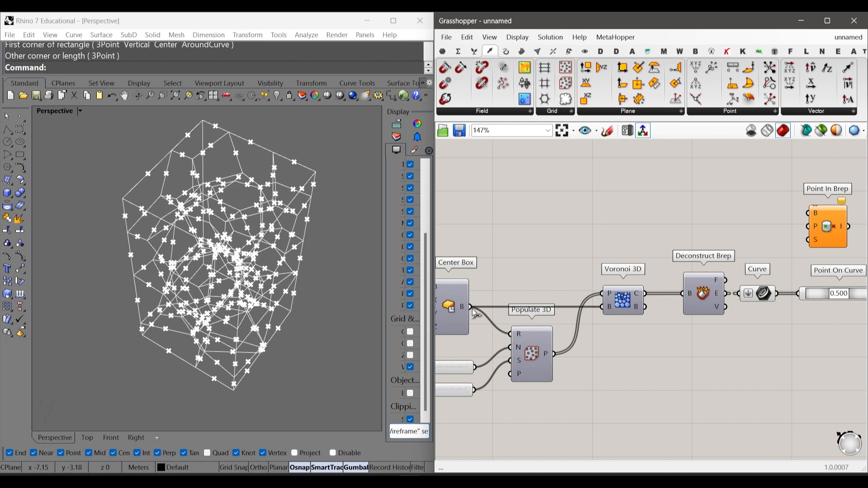
Wire Center Box's output into the Brep input of Point In Brep, and Point On Curve's output into its Point input.
drag(474, 311, 807, 214)
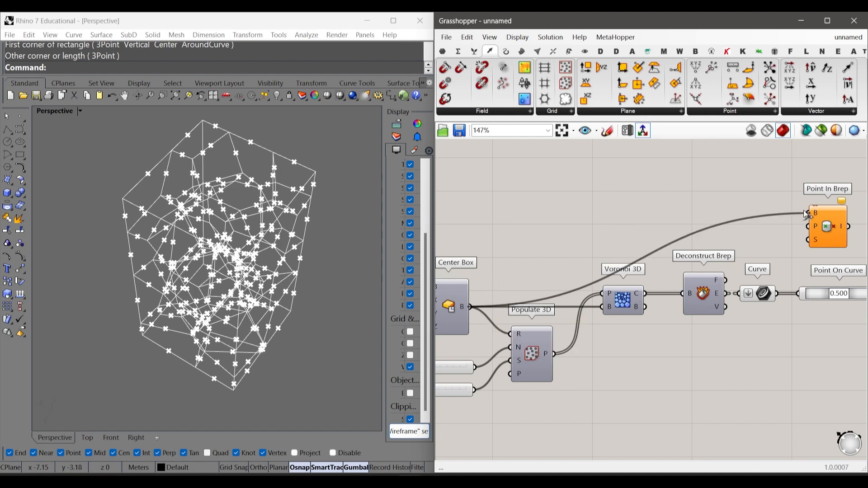
drag(778, 294, 801, 231)
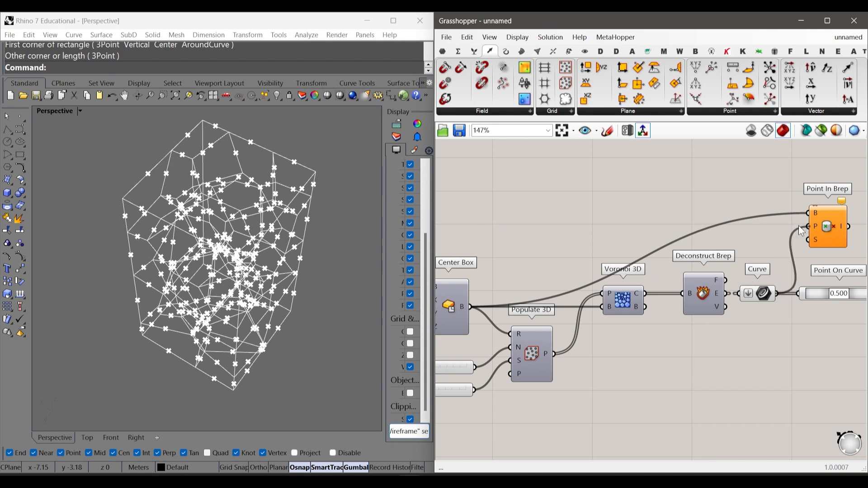
scroll(666, 229, down, 3)
scroll(665, 217, up, 6)
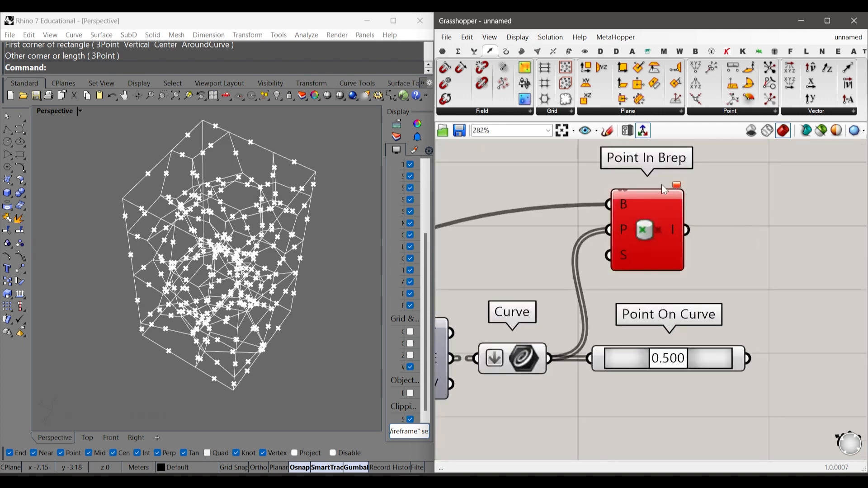
mouse_move(676, 188)
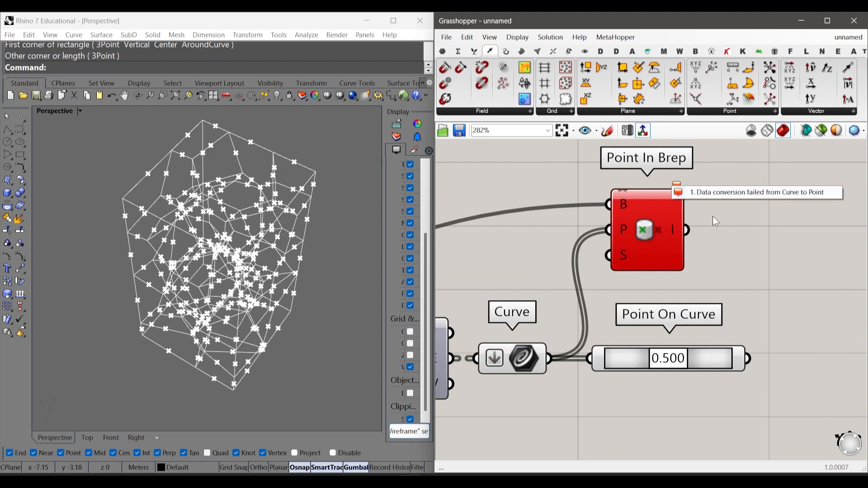
drag(749, 359, 739, 216)
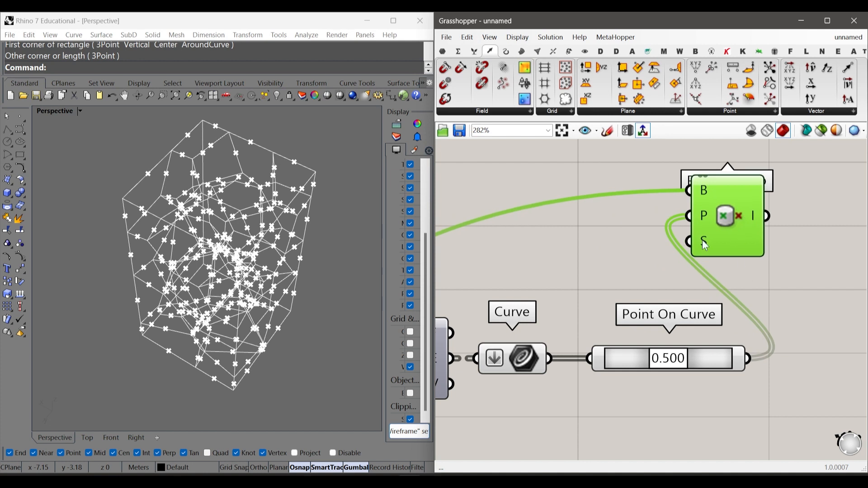
Add a Dispatch component beside Point In Brep.
scroll(701, 239, down, 3)
scroll(674, 252, up, 4)
double_click(723, 237)
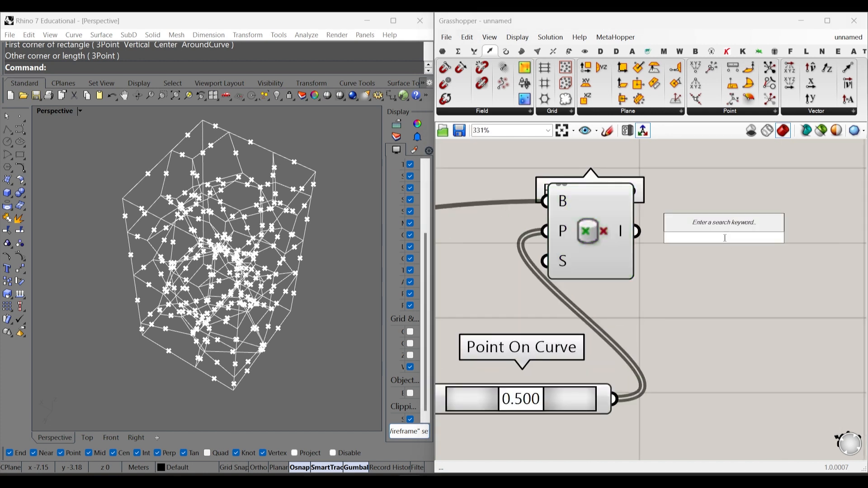
text(dispa)
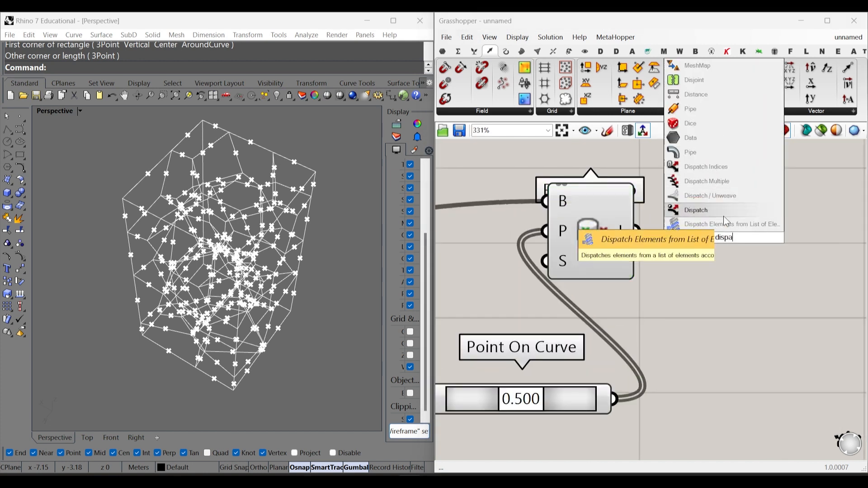
key(Return)
Add a Data parameter after Dispatch and connect Dispatch's A output to it.
double_click(817, 254)
text(data)
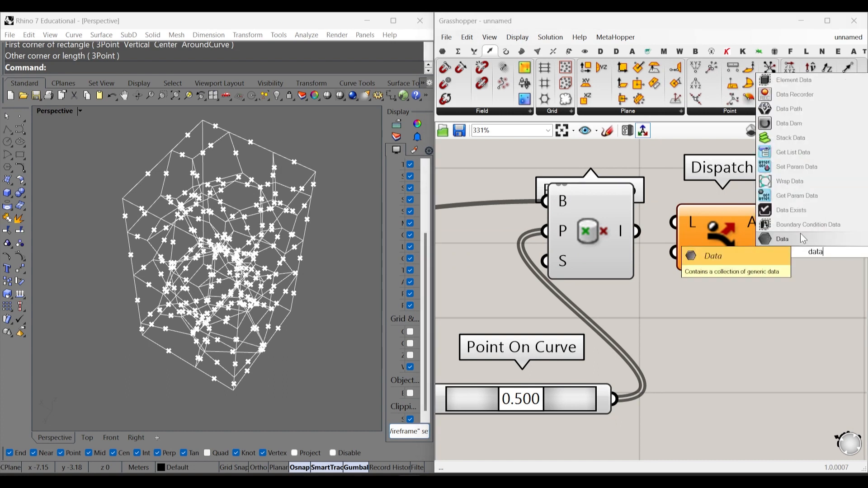
click(800, 235)
drag(802, 247, 822, 241)
drag(771, 222, 834, 241)
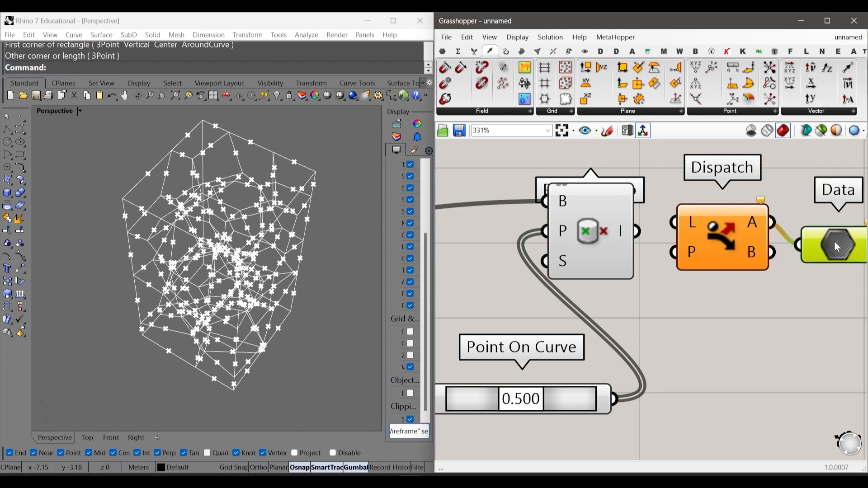
Connect Point In Brep's Inside output to Dispatch's List input.
drag(636, 231, 673, 222)
scroll(706, 251, down, 3)
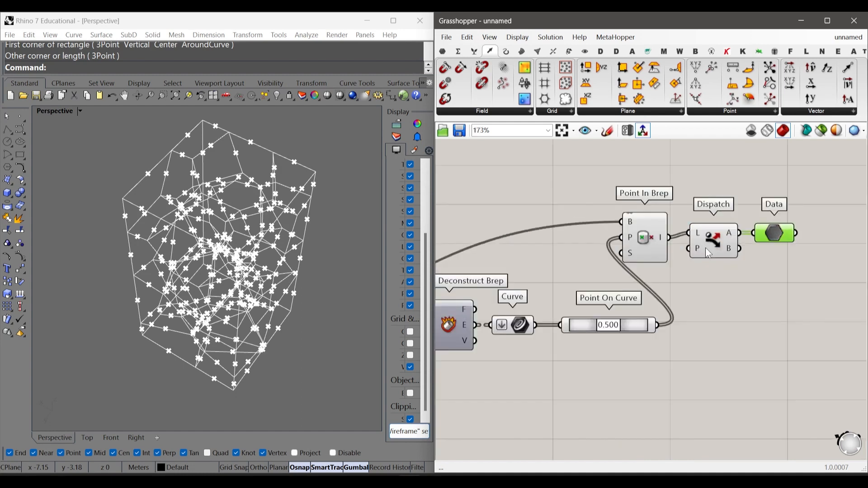
click(780, 283)
drag(733, 277, 653, 238)
click(720, 179)
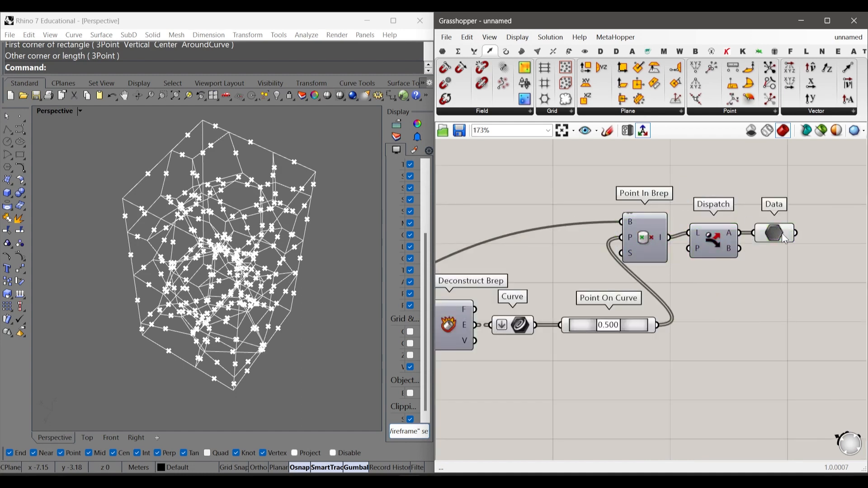
Invert the Strict (S) input of Point In Brep.
right_click(628, 253)
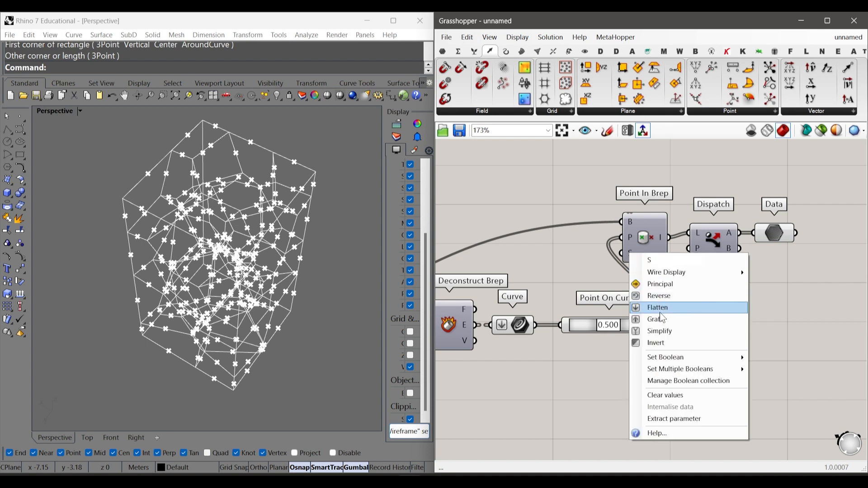
click(660, 342)
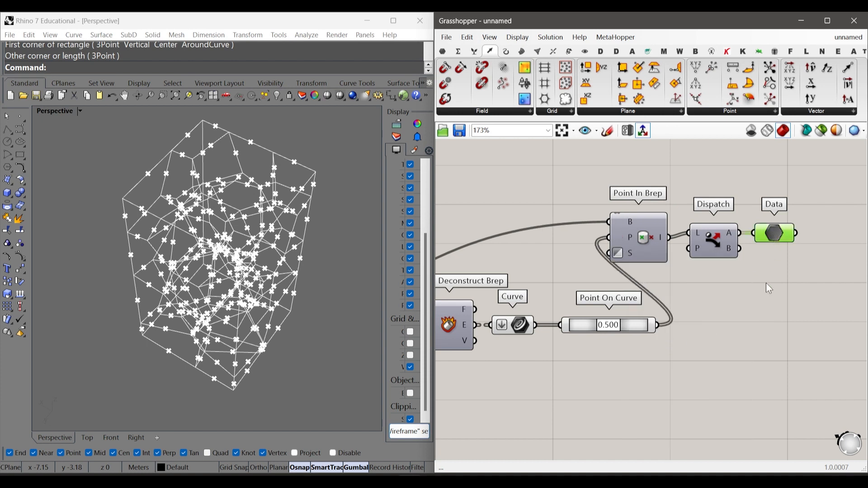
click(728, 308)
Connect Point In Brep's Inside output to Dispatch's P input as the dispatch pattern.
scroll(768, 253, up, 2)
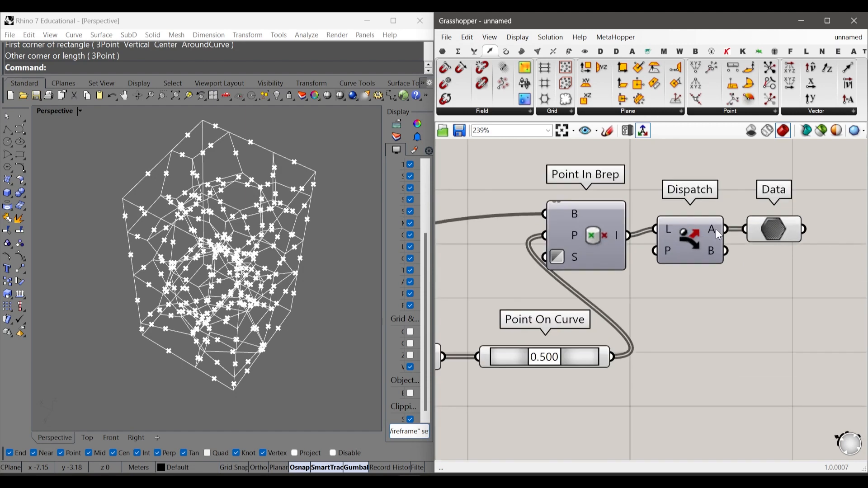
mouse_move(716, 231)
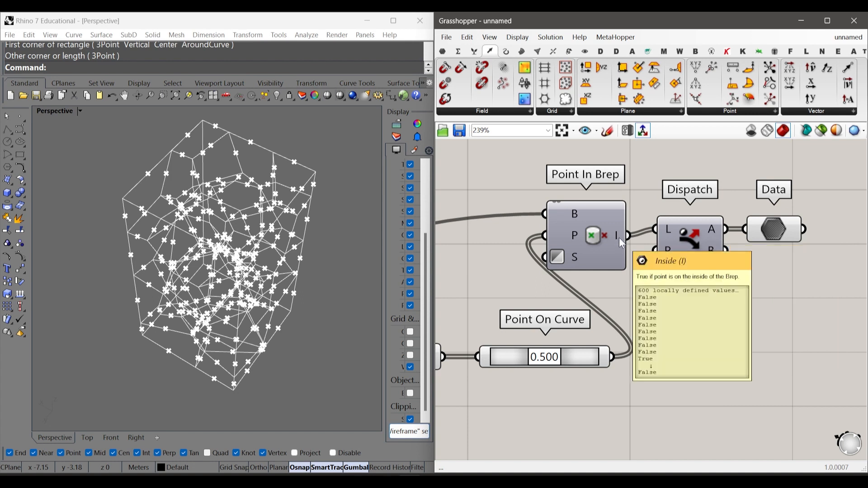
drag(623, 236, 657, 257)
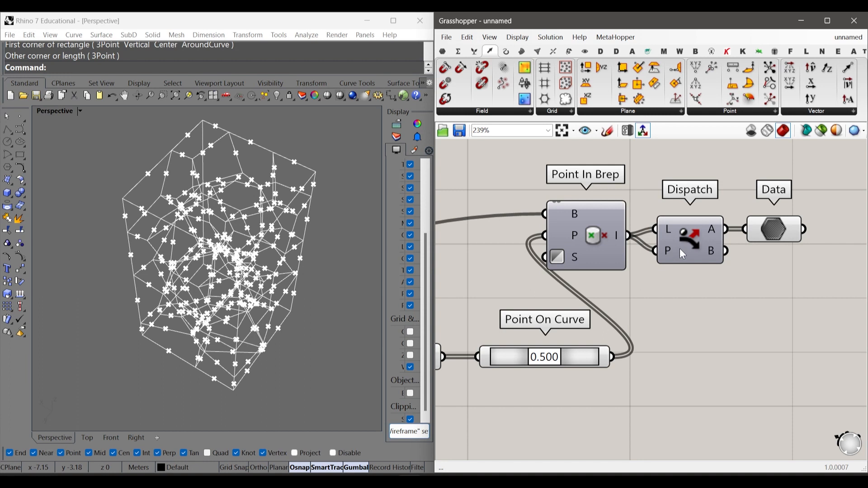
Connect the Curve parameter to Dispatch's List input and select the Data parameter to highlight the curves from output A.
scroll(680, 248, down, 3)
scroll(529, 299, up, 2)
scroll(635, 295, down, 4)
scroll(529, 287, up, 4)
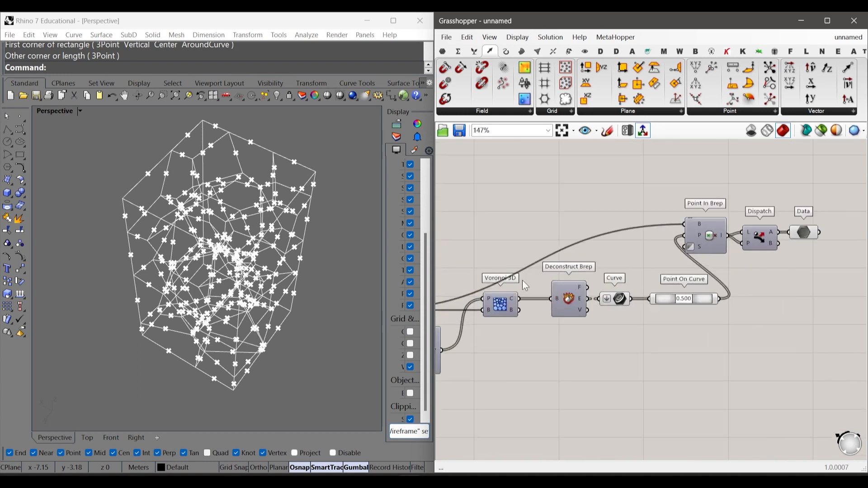
scroll(553, 226, down, 1)
scroll(610, 282, up, 1)
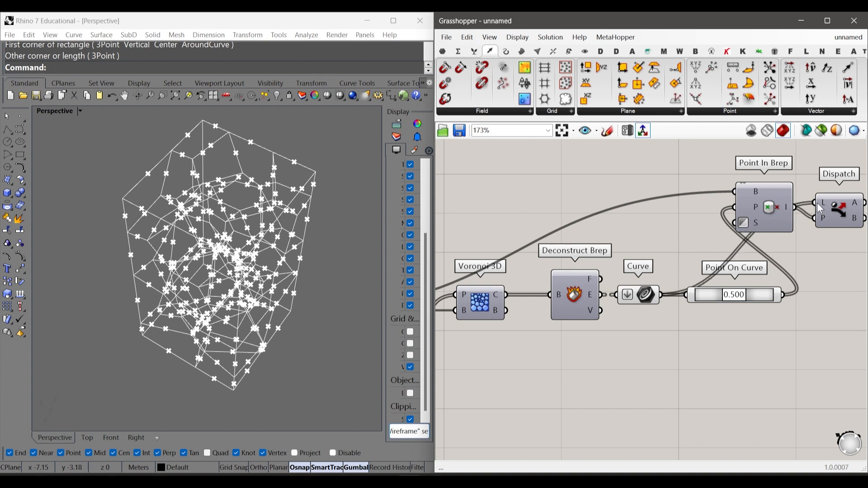
scroll(662, 246, down, 3)
scroll(773, 239, up, 3)
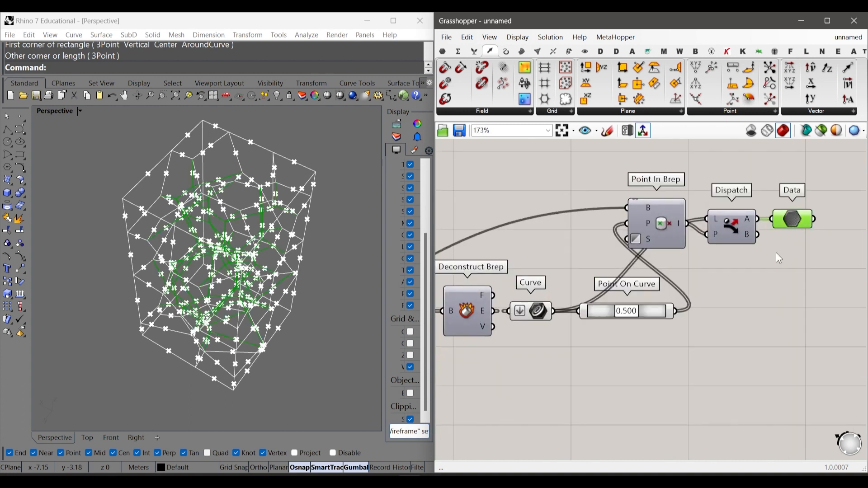
Turn the inversion of Point In Brep's Strict input off and back on to compare the highlighted curves.
right_drag(329, 240, 296, 212)
scroll(705, 241, up, 3)
right_click(597, 238)
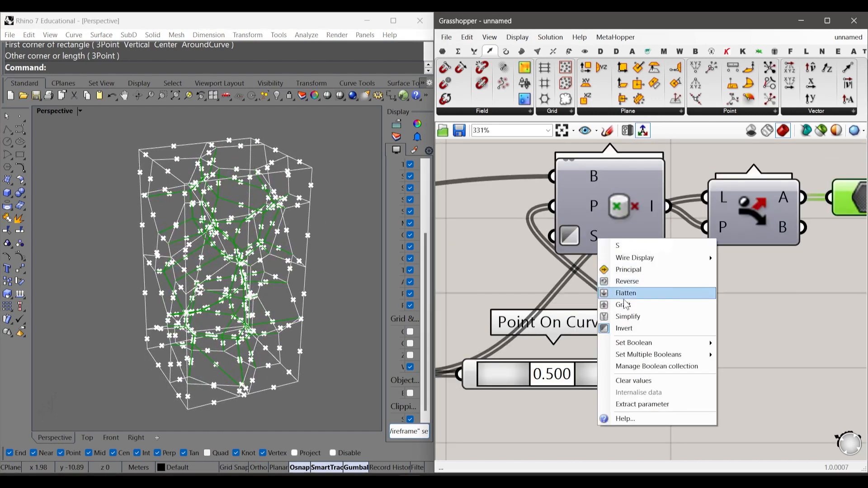
click(623, 330)
scroll(718, 234, down, 2)
right_click(559, 252)
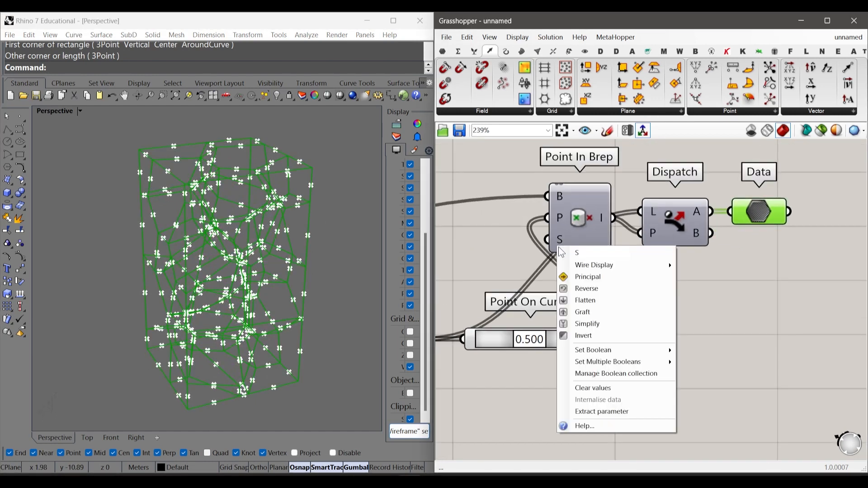
click(590, 333)
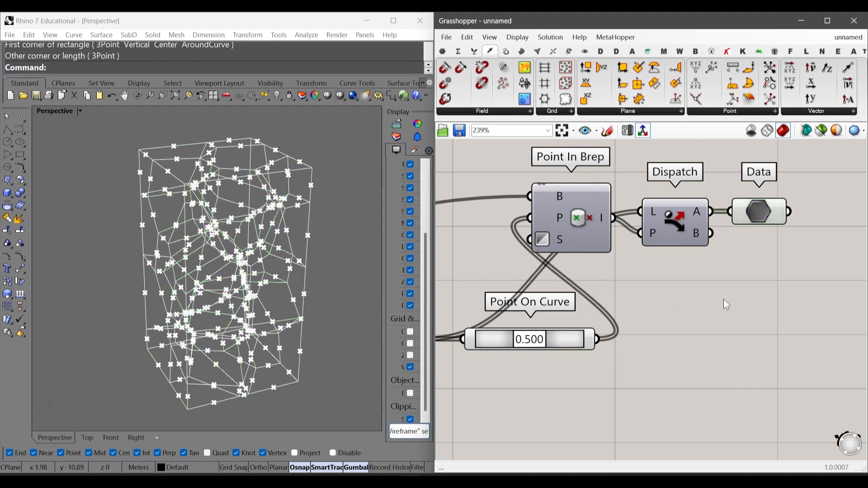
Inspect the curves from Dispatch's A output in the Perspective viewport with the Data parameter selected.
mouse_move(237, 263)
right_down()
mouse_move(304, 295)
mouse_move(308, 244)
mouse_move(271, 239)
mouse_move(246, 260)
right_up()
right_drag(270, 219, 274, 267)
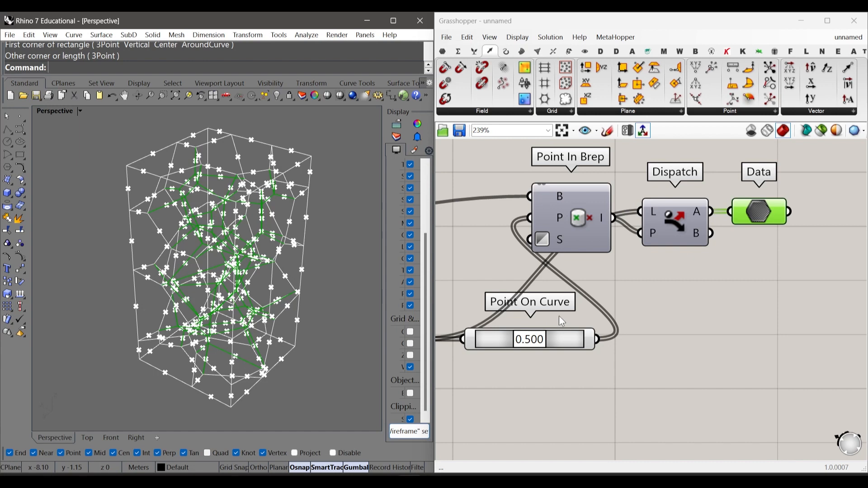
drag(786, 271, 576, 203)
click(731, 262)
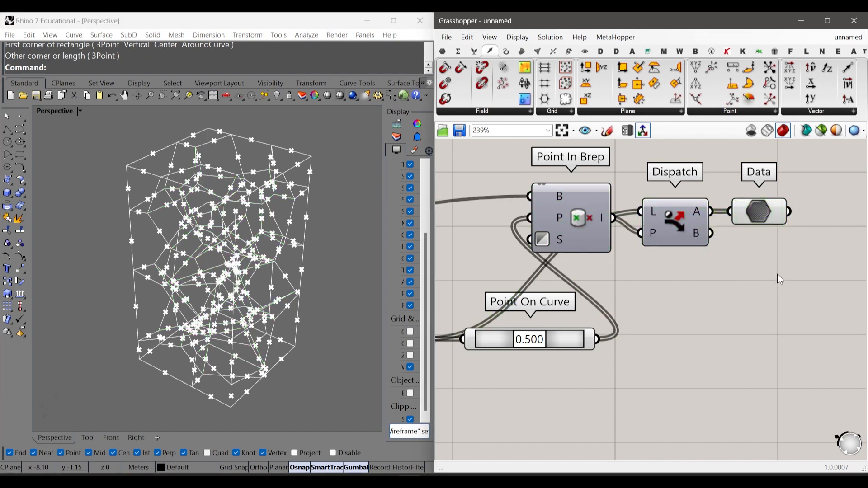
Delete the Dispatch component and the Data parameter.
drag(777, 273, 661, 201)
key(Delete)
scroll(731, 269, down, 7)
scroll(691, 271, up, 3)
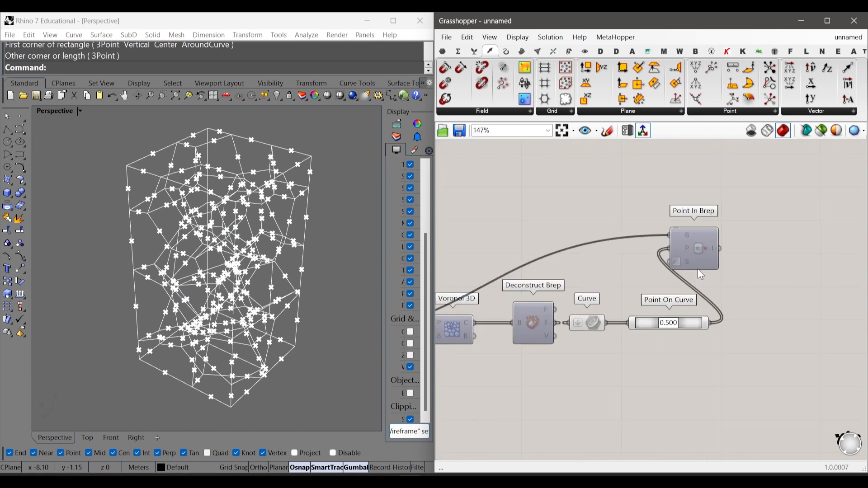
Review the wires running from Center Box and Point On Curve into Point In Brep, and dismiss the clock notification.
scroll(677, 265, down, 4)
scroll(565, 284, up, 3)
scroll(488, 330, up, 3)
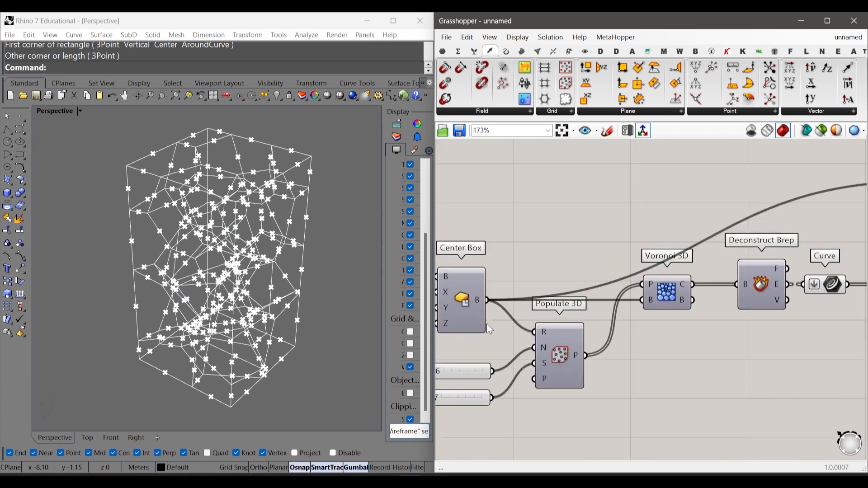
scroll(497, 303, down, 3)
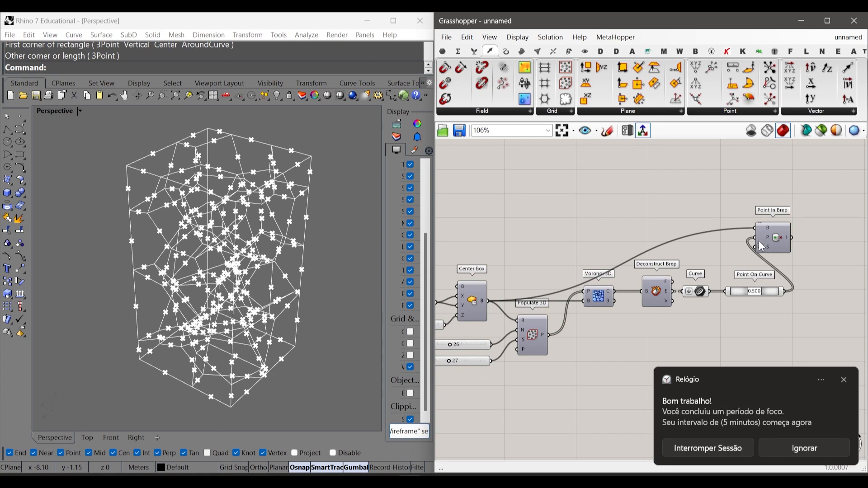
scroll(790, 256, up, 3)
click(844, 380)
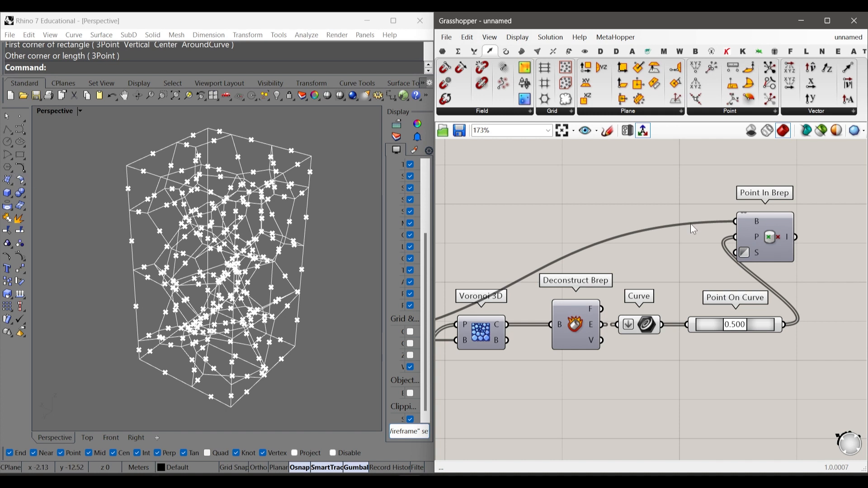
Move Point In Brep up and farther to the right, away from Point On Curve.
drag(776, 249, 835, 228)
scroll(796, 243, down, 3)
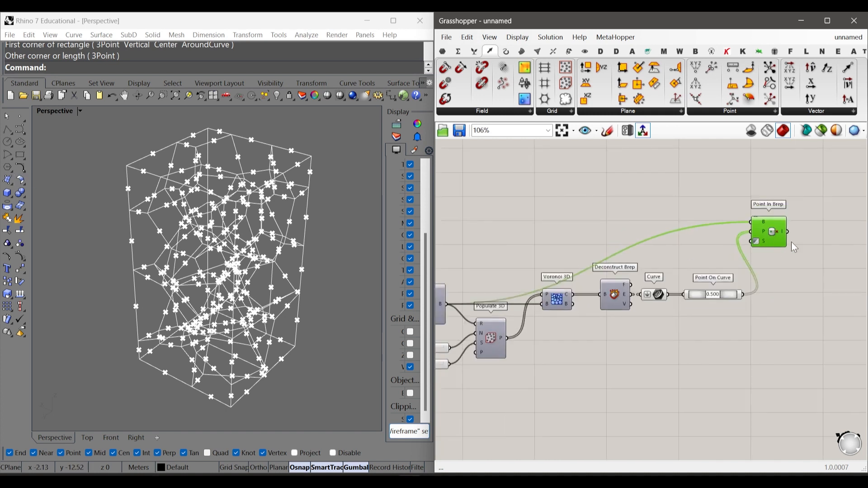
scroll(794, 243, up, 5)
drag(676, 364, 694, 221)
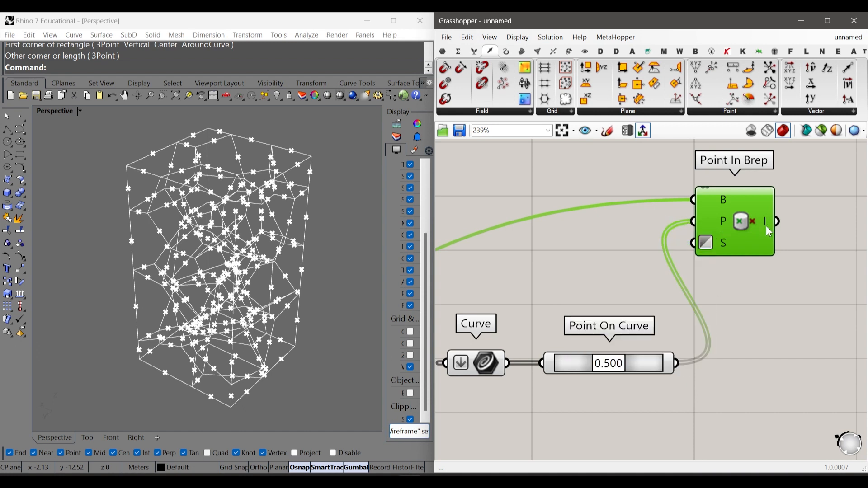
Turn off Invert on Point In Brep's Strict (S) input.
scroll(628, 253, down, 4)
scroll(740, 229, up, 4)
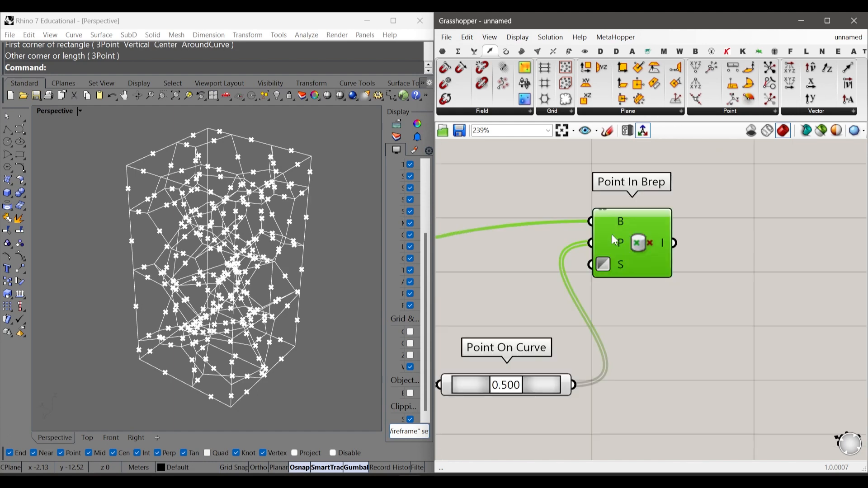
scroll(612, 235, down, 1)
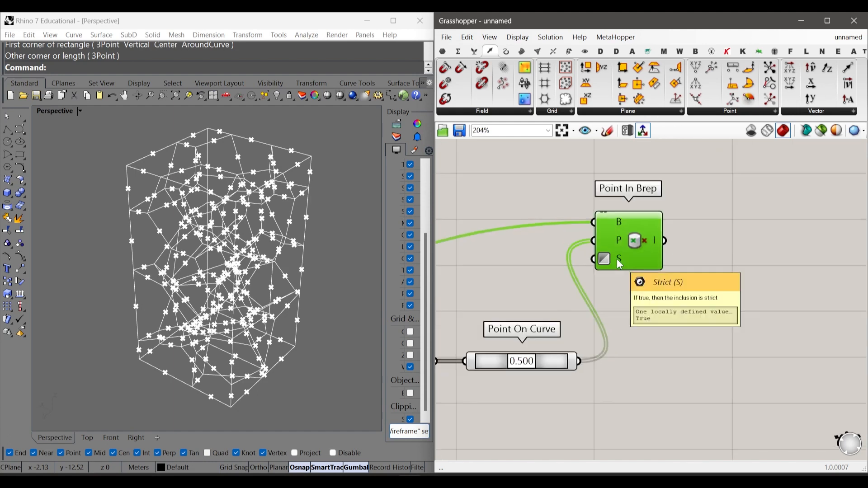
right_click(624, 261)
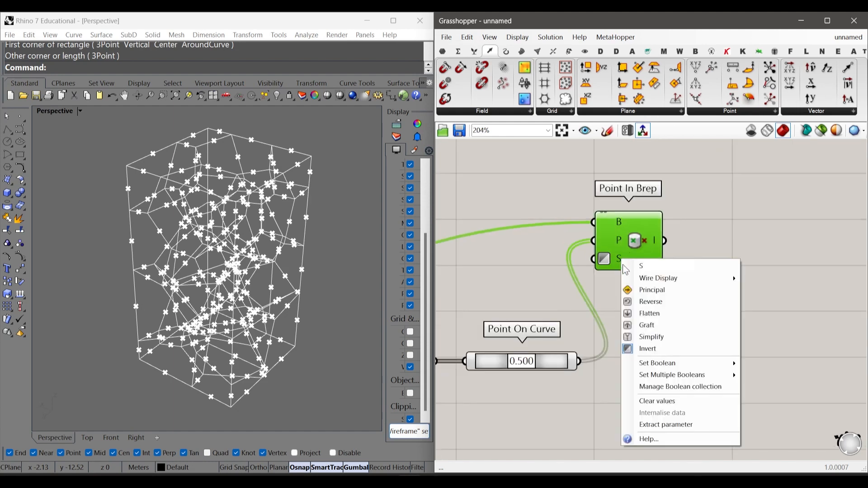
click(637, 349)
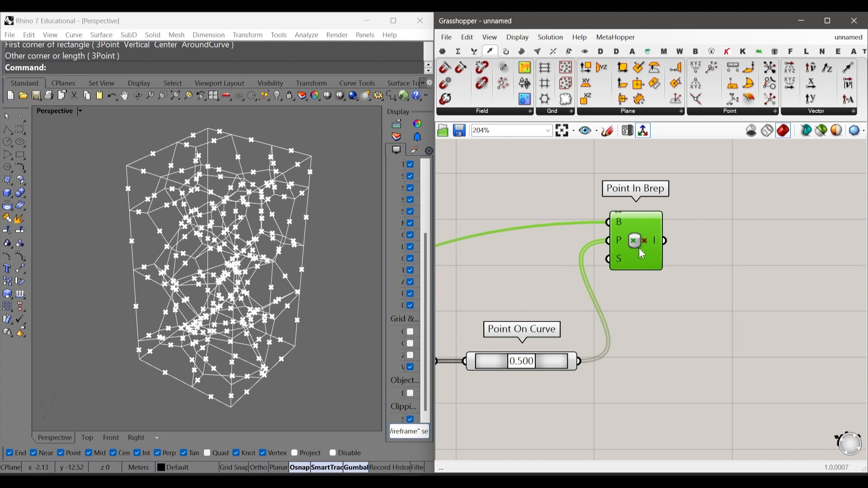
click(729, 240)
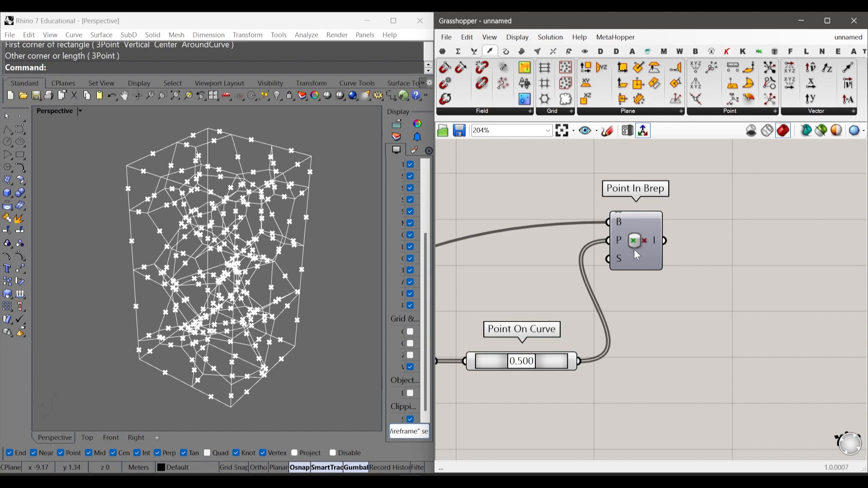
Add a Dispatch component beside Point In Brep and connect Point In Brep's I output to Dispatch's P input.
double_click(740, 228)
text(disp)
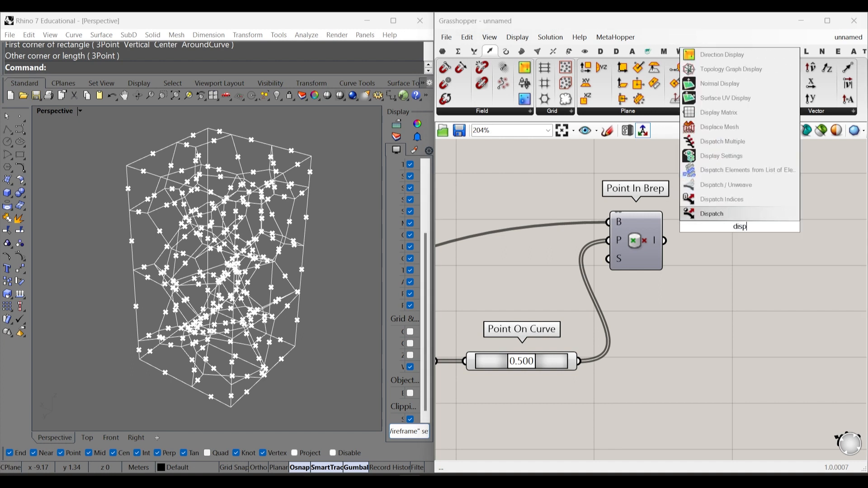
click(723, 213)
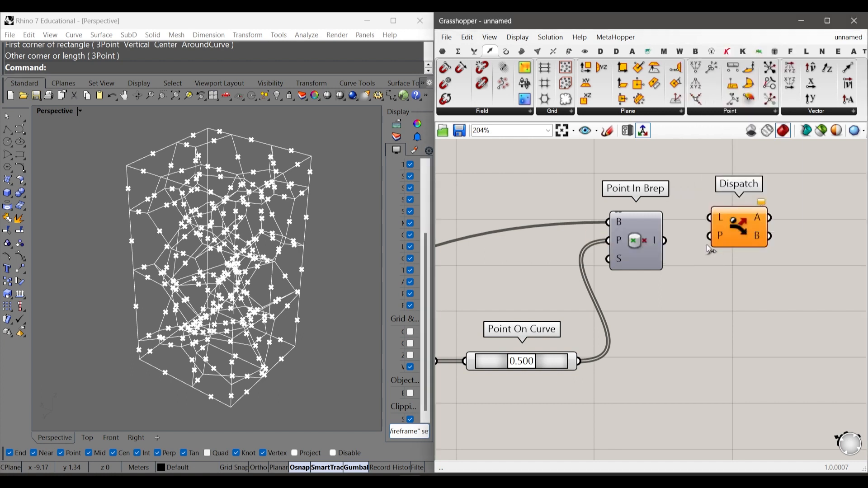
mouse_move(736, 233)
mouse_down()
mouse_move(724, 244)
mouse_move(734, 248)
mouse_up()
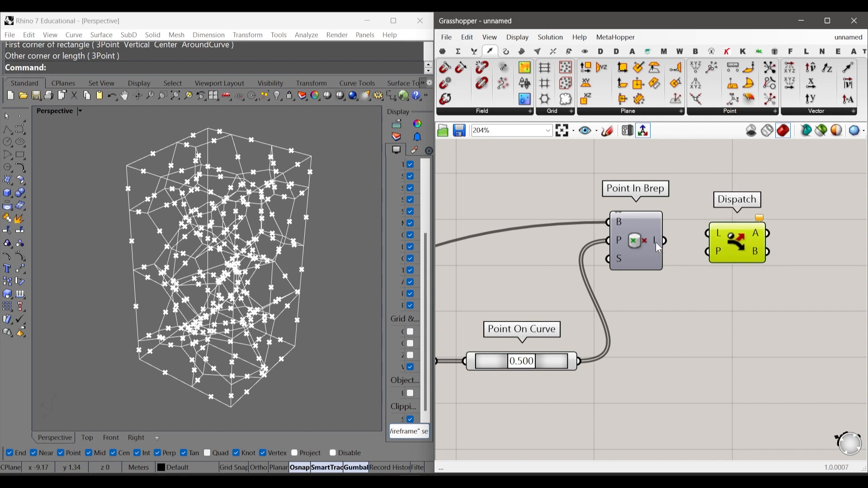
mouse_move(658, 248)
drag(664, 242, 739, 238)
click(726, 292)
Connect the Curve parameter holding the cell edges to Dispatch's L input.
scroll(660, 272, down, 3)
scroll(583, 276, up, 2)
drag(548, 338, 751, 238)
click(761, 263)
click(563, 197)
scroll(563, 196, down, 3)
scroll(741, 233, up, 5)
Add a Curve parameter to the right of Dispatch and connect Dispatch's A output to it.
double_click(705, 228)
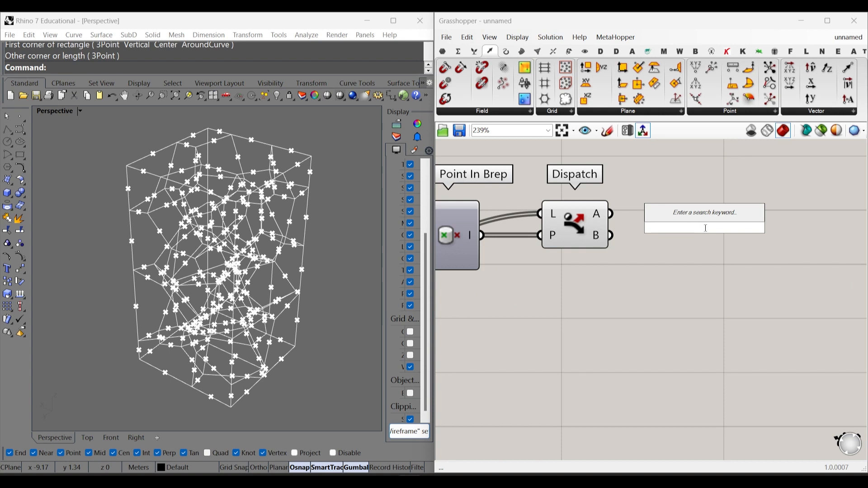
text(curve)
click(687, 199)
drag(611, 213, 681, 218)
scroll(673, 232, down, 2)
scroll(618, 219, up, 3)
mouse_move(617, 218)
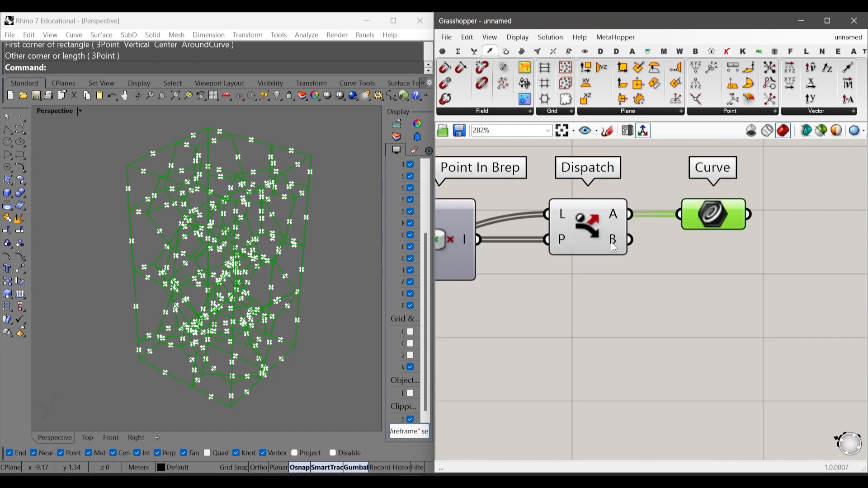
mouse_move(612, 240)
scroll(690, 253, down, 2)
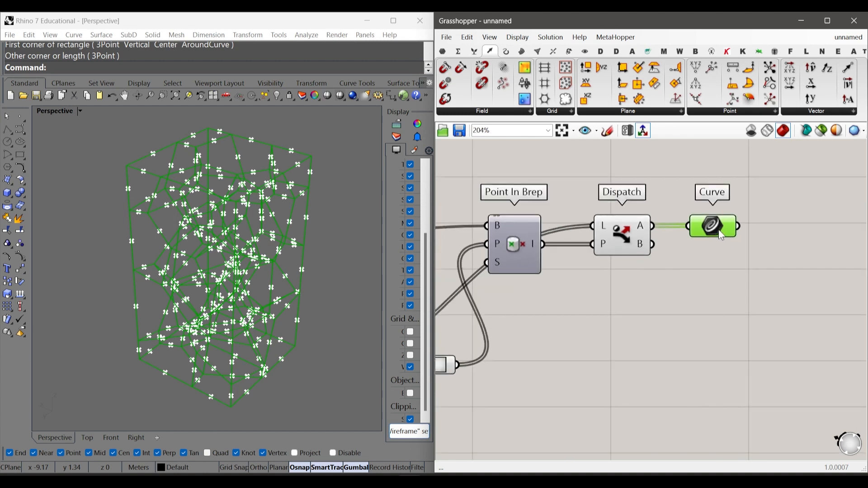
Move the new Curve parameter slightly up and to the right, and nudge Dispatch up and to the left.
drag(718, 229, 730, 216)
scroll(726, 248, down, 2)
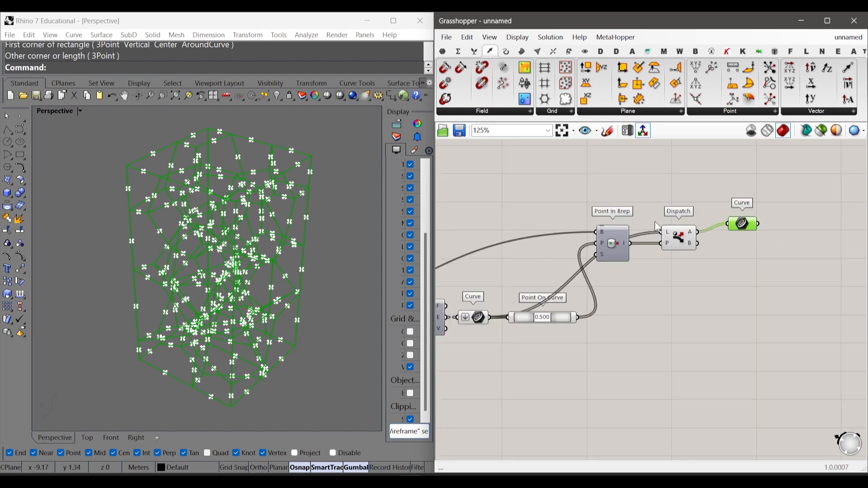
click(611, 245)
scroll(764, 235, up, 2)
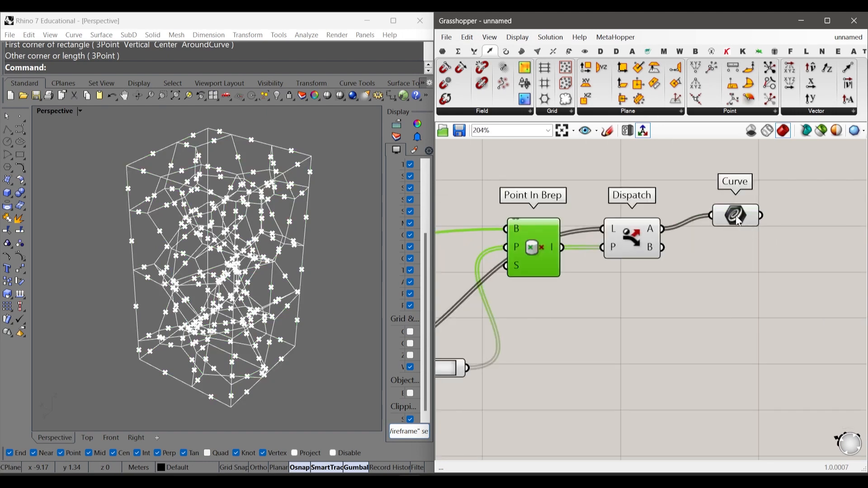
click(723, 202)
click(678, 227)
scroll(667, 219, up, 2)
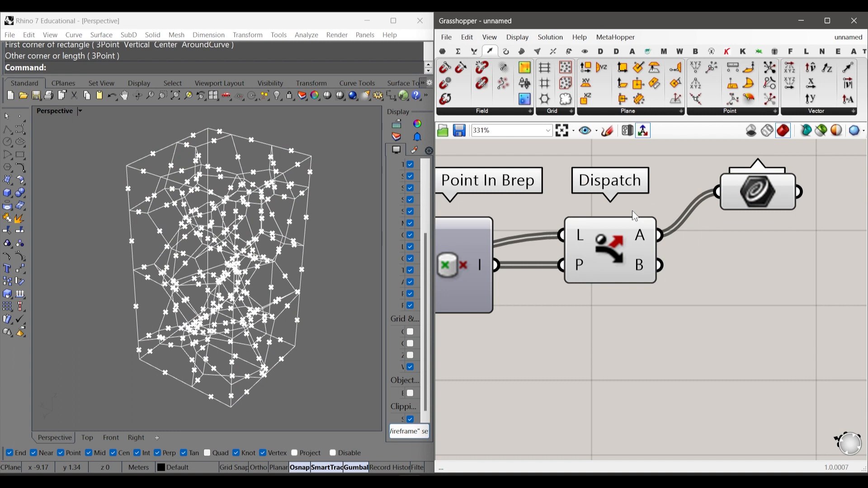
drag(632, 210, 625, 217)
scroll(627, 208, down, 1)
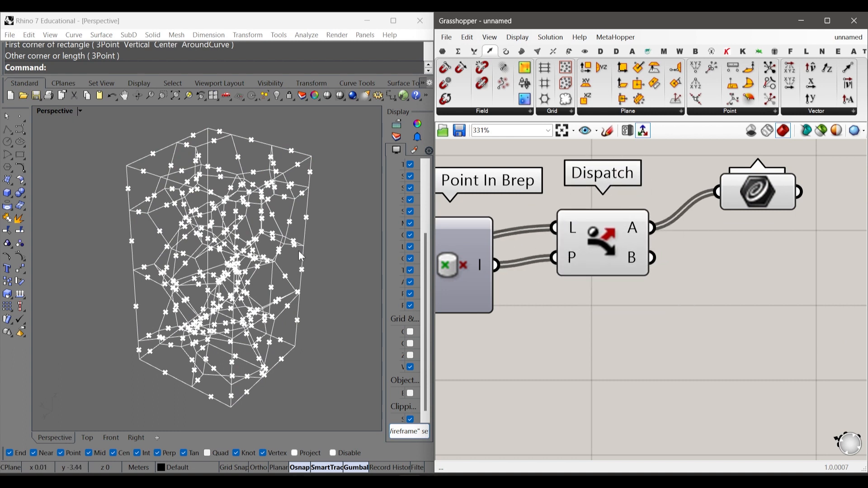
Enable Invert on Point In Brep's Strict (S) input.
scroll(541, 300, down, 2)
scroll(541, 300, up, 4)
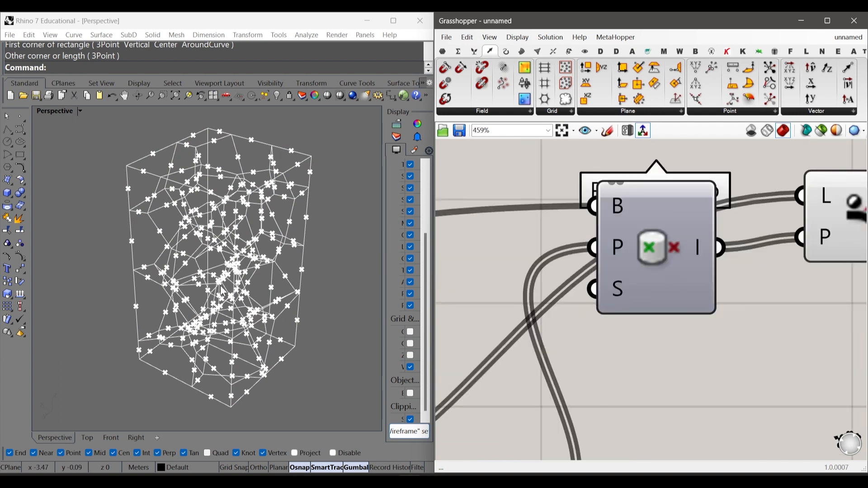
scroll(517, 231, down, 5)
click(774, 192)
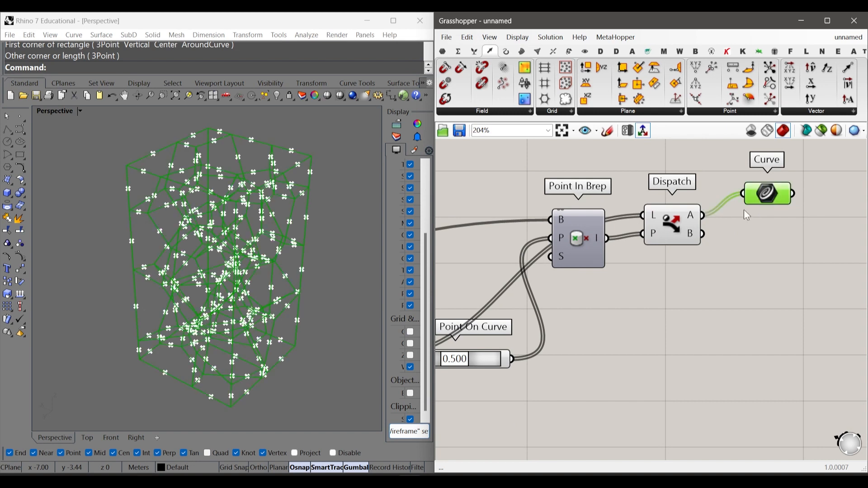
scroll(562, 259, up, 3)
right_click(566, 261)
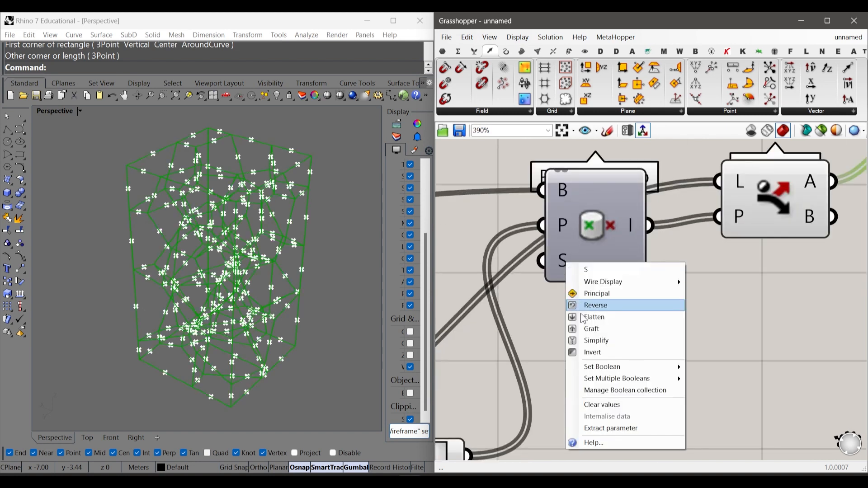
click(595, 357)
Add a Boolean Toggle near Point In Brep and connect it to the Strict (S) input.
scroll(643, 309, down, 4)
click(501, 294)
double_click(501, 295)
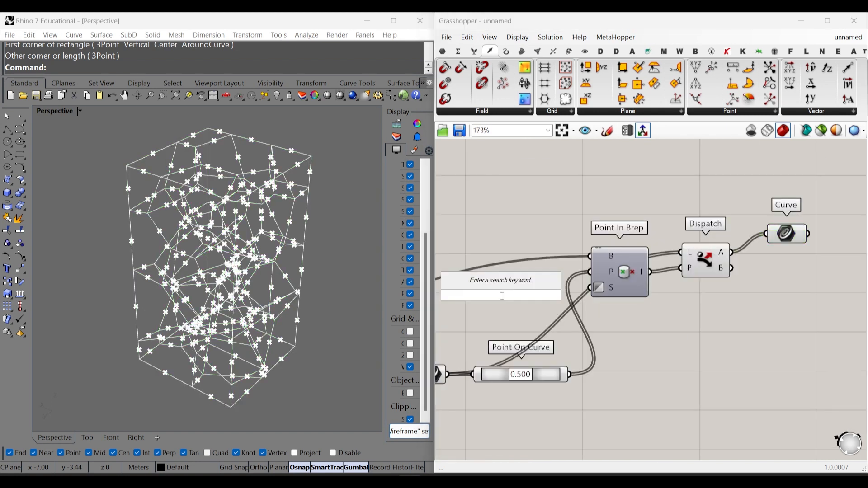
text(boole)
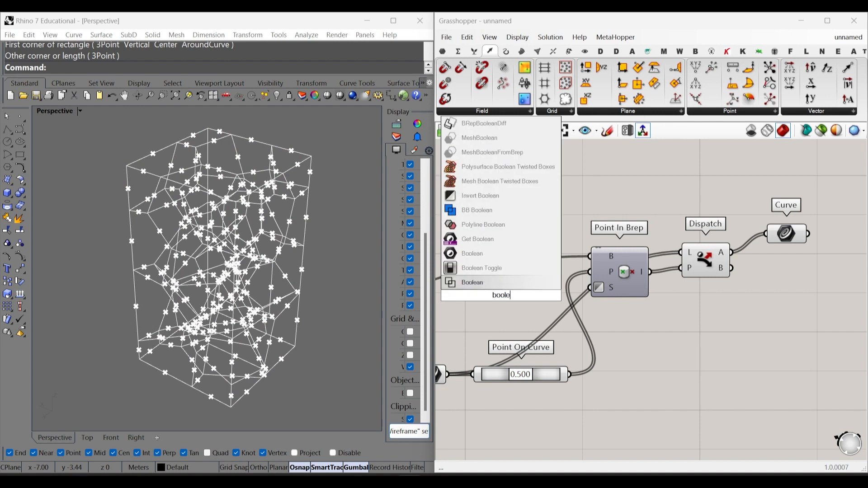
click(487, 268)
drag(485, 294, 504, 223)
scroll(504, 223, up, 4)
scroll(544, 267, down, 1)
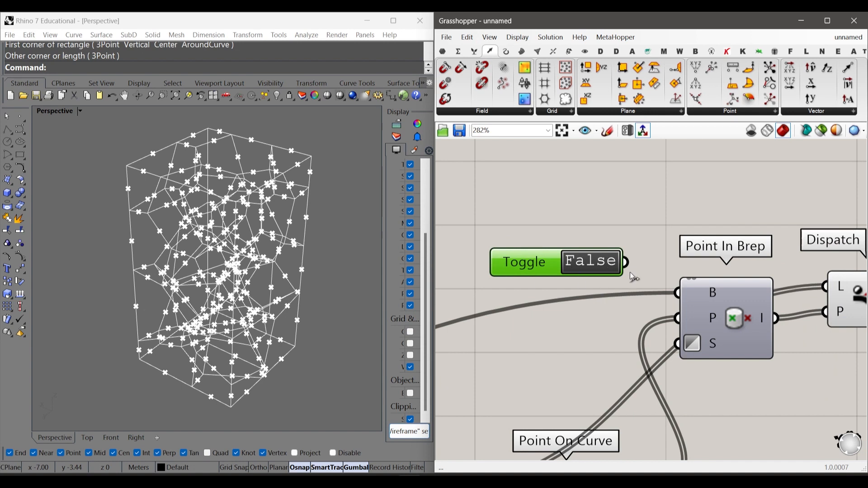
drag(626, 262, 724, 332)
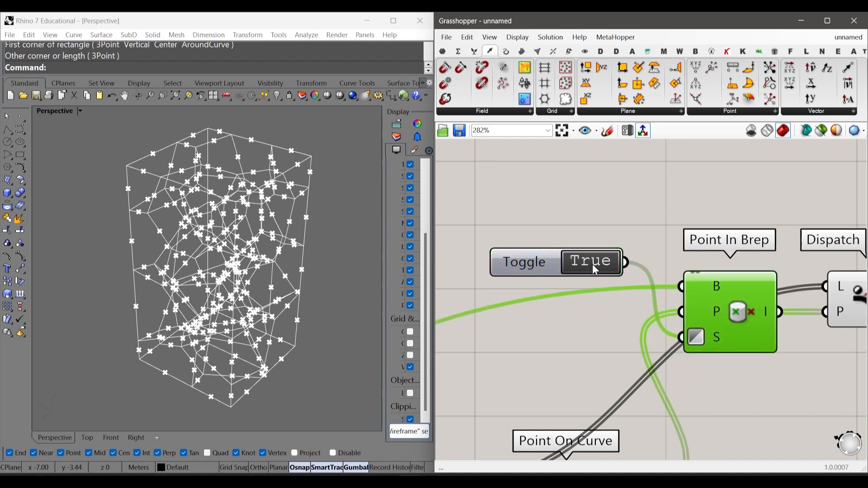
Turn off Invert on Point In Brep's Strict input and set the Boolean Toggle to True.
double_click(592, 265)
right_click(717, 337)
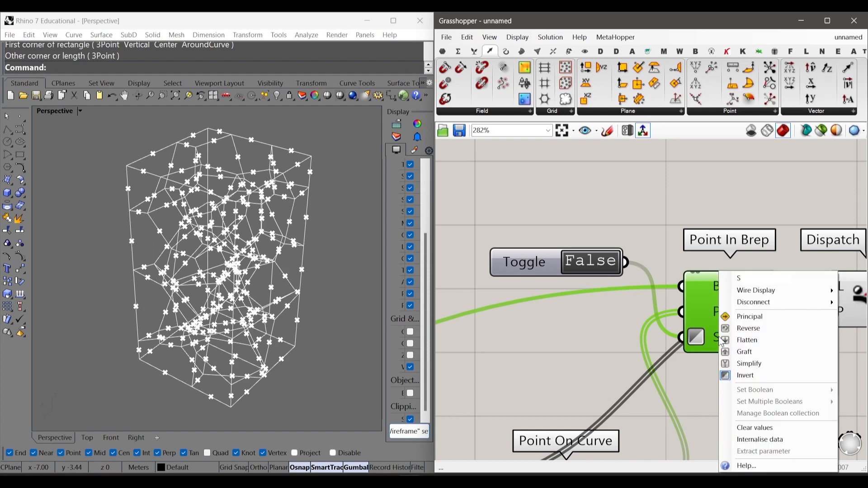
click(758, 375)
click(596, 270)
Move the Boolean Toggle down beside Point In Brep's S input.
drag(530, 270, 549, 345)
right_drag(764, 310, 693, 316)
scroll(655, 322, up, 1)
scroll(678, 271, down, 5)
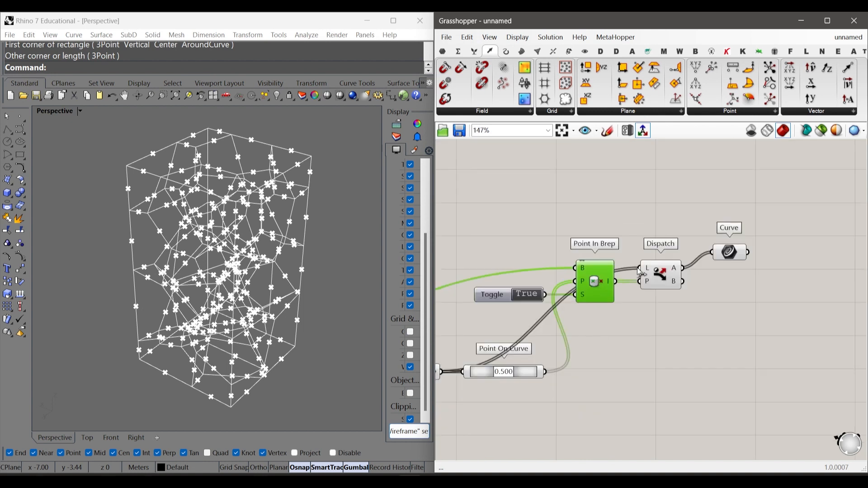
Inspect the curves from Dispatch's A output in the Perspective viewport by selecting the final Curve parameter.
scroll(723, 253, up, 4)
click(696, 251)
scroll(687, 293, down, 3)
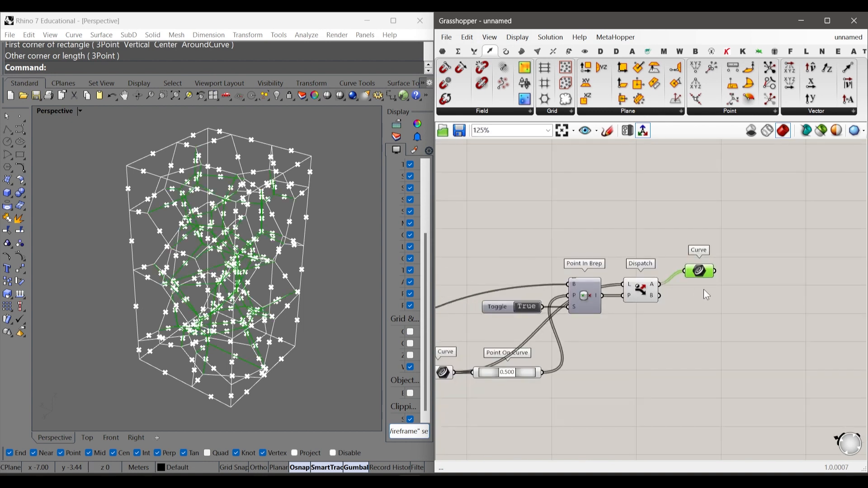
scroll(703, 292, up, 1)
scroll(655, 300, down, 4)
click(640, 378)
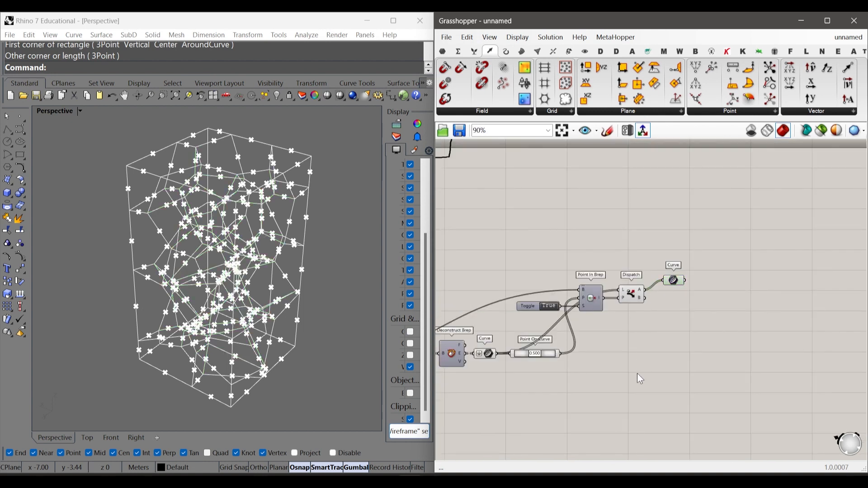
Turn off the preview of the components feeding the final Curve parameter, leaving only that parameter's curves displayed.
drag(640, 379, 481, 250)
right_click(500, 229)
click(524, 245)
right_drag(350, 224, 294, 165)
Connect Dispatch's B output to the final Curve parameter in place of A, and align the parameter beside the B output.
scroll(700, 272, up, 6)
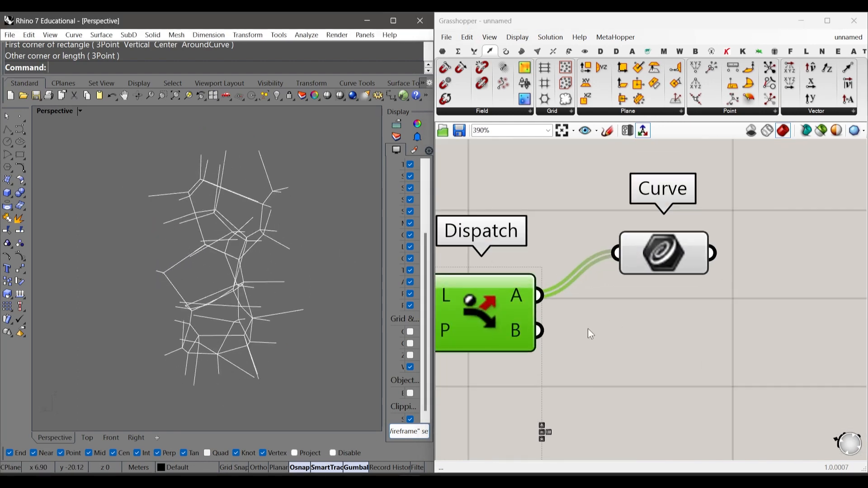
shift+drag(539, 331, 614, 254)
drag(666, 255, 683, 294)
click(612, 360)
right_drag(294, 278, 300, 299)
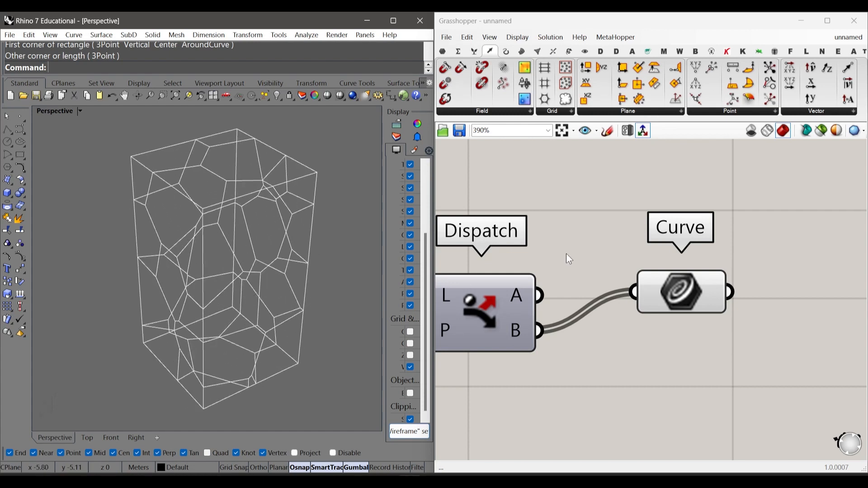
drag(682, 298, 648, 336)
click(606, 241)
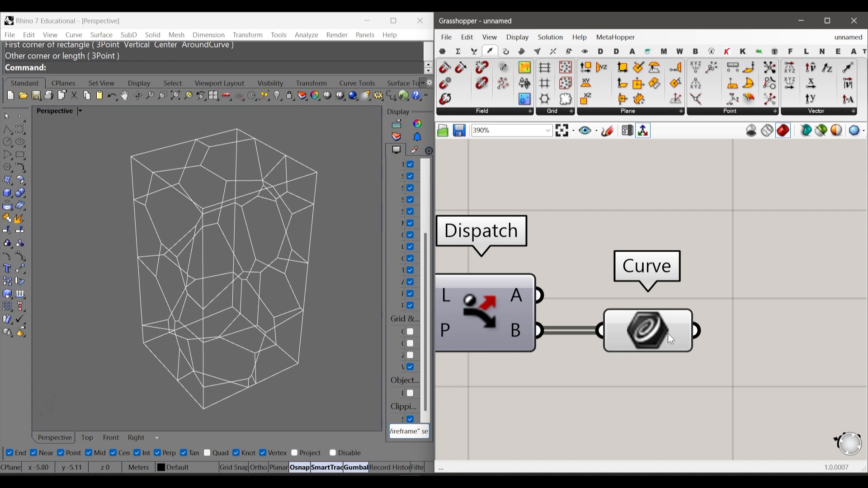
Compare the shared edges in the canvas sketch of three touching cells with the outer Voronoi curves in the Perspective viewport.
mouse_move(668, 334)
scroll(648, 327, down, 12)
scroll(610, 256, up, 5)
scroll(674, 223, up, 4)
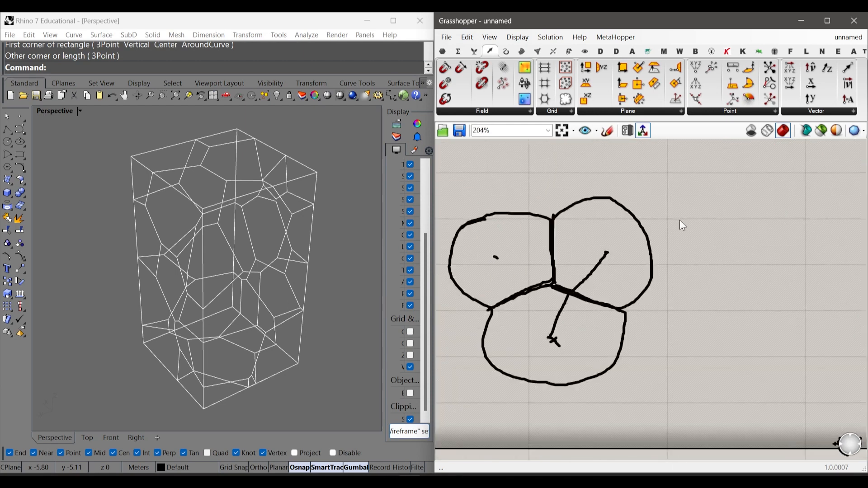
scroll(679, 220, up, 3)
drag(492, 186, 530, 350)
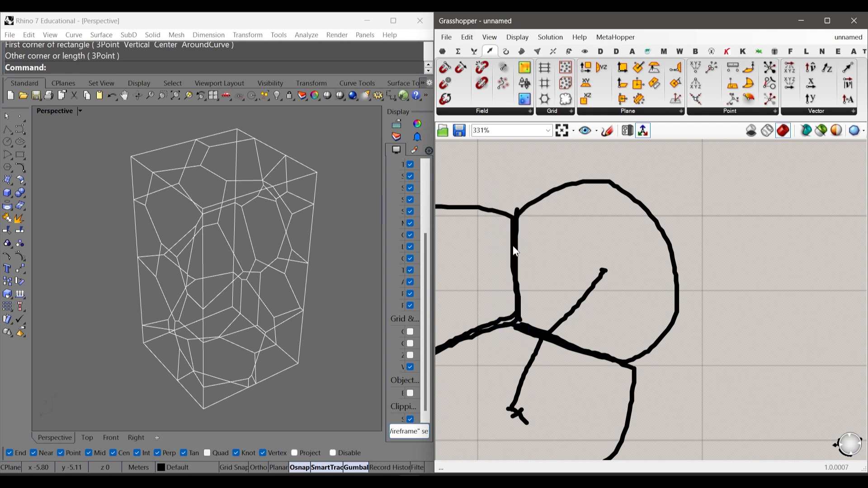
drag(489, 179, 527, 308)
drag(495, 159, 708, 372)
right_drag(296, 264, 265, 218)
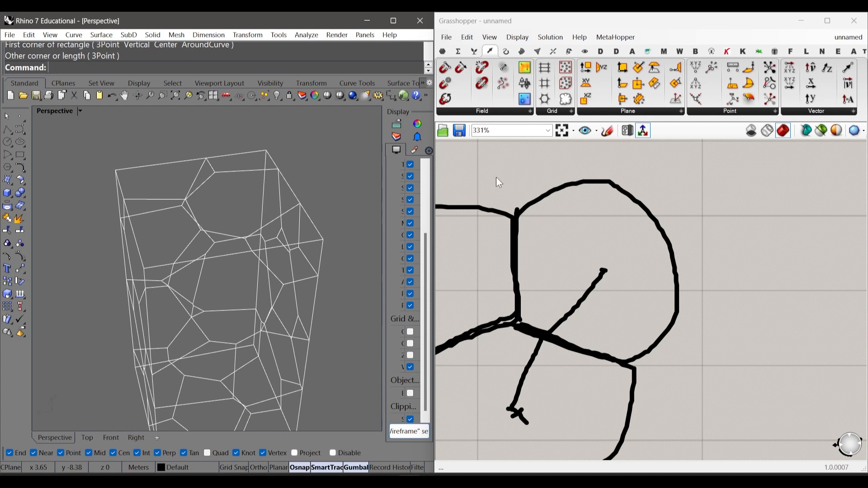
scroll(210, 184, up, 3)
scroll(244, 222, up, 4)
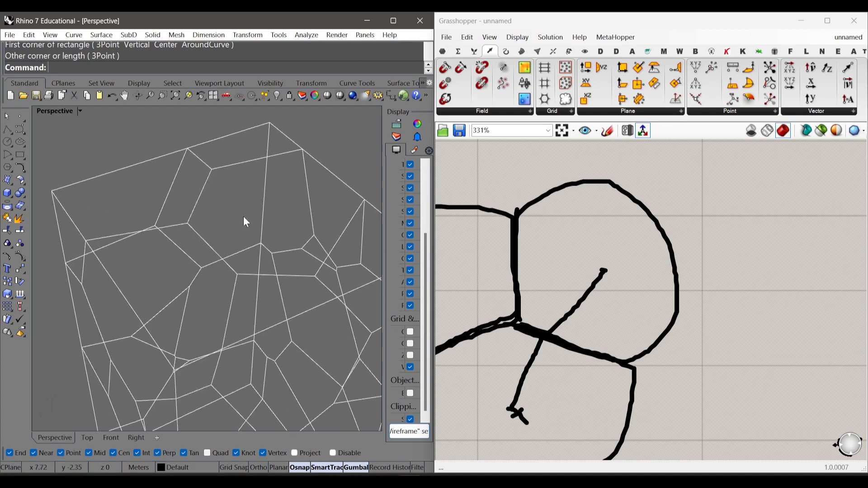
scroll(519, 221, down, 3)
scroll(539, 247, up, 2)
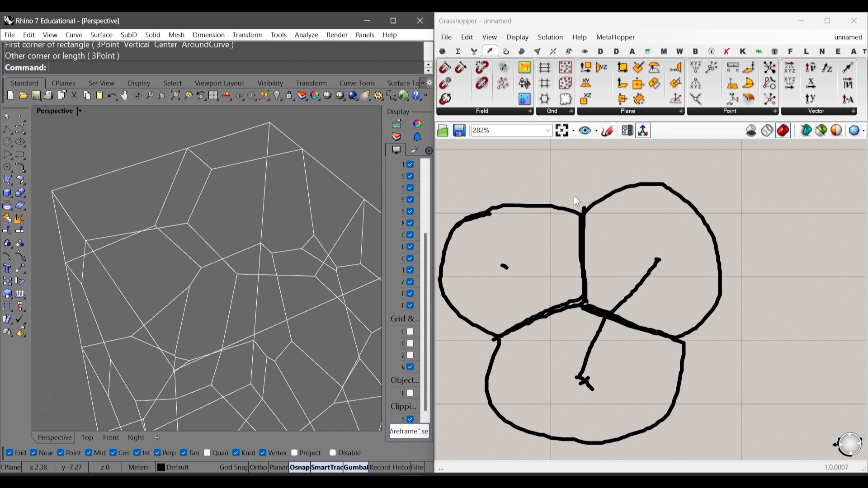
drag(560, 183, 604, 336)
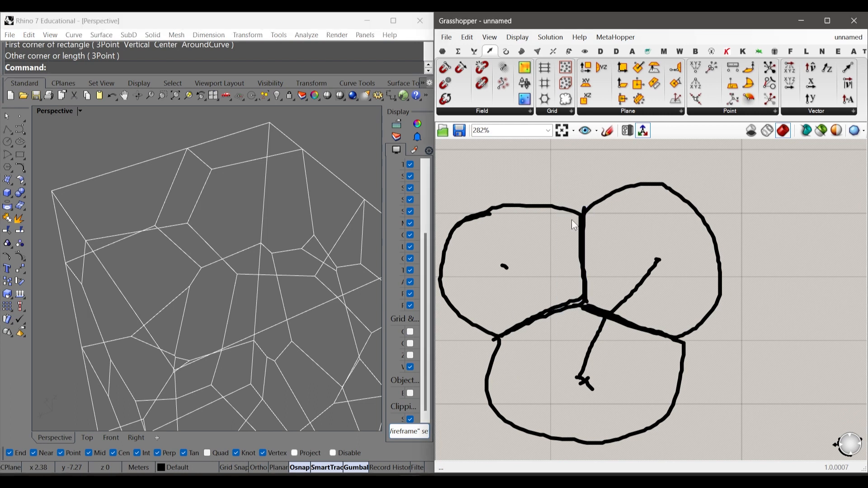
Add a Panel beside the final Curve parameter and connect the parameter's output to it.
drag(564, 177, 600, 348)
scroll(243, 215, down, 4)
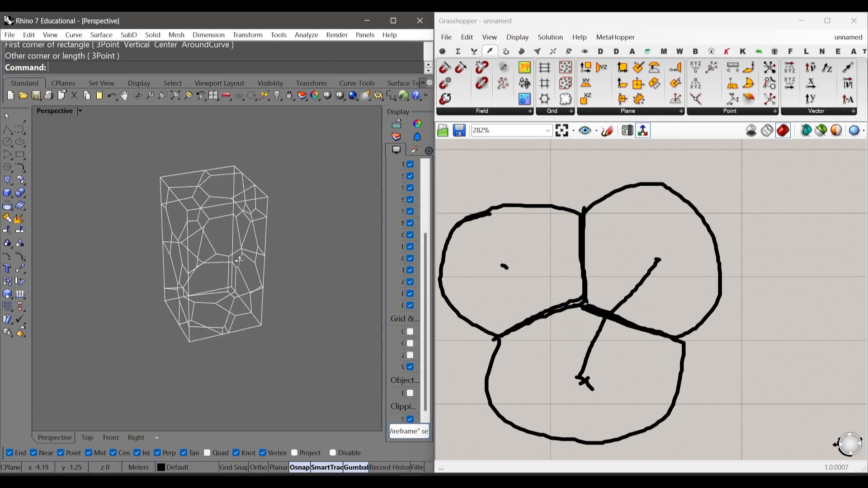
scroll(461, 200, down, 5)
scroll(628, 280, down, 5)
scroll(671, 346, up, 5)
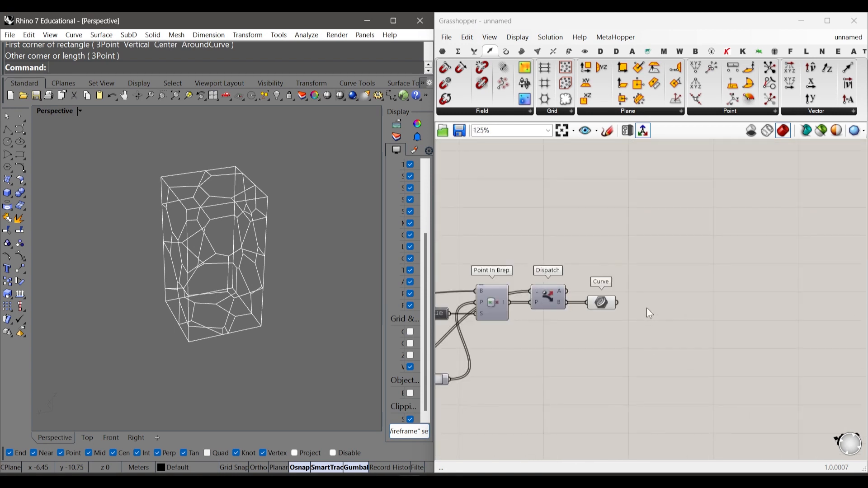
scroll(646, 307, up, 3)
double_click(668, 305)
text(panel)
key(Return)
scroll(661, 309, up, 3)
drag(661, 309, 717, 300)
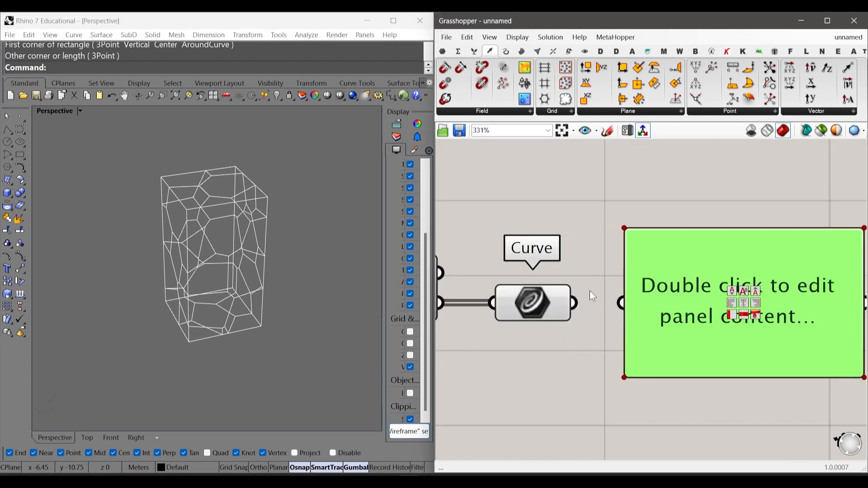
drag(574, 302, 620, 302)
Enlarge the panel below its original height and read the curve list through to its last index.
scroll(567, 275, down, 3)
scroll(745, 350, down, 4)
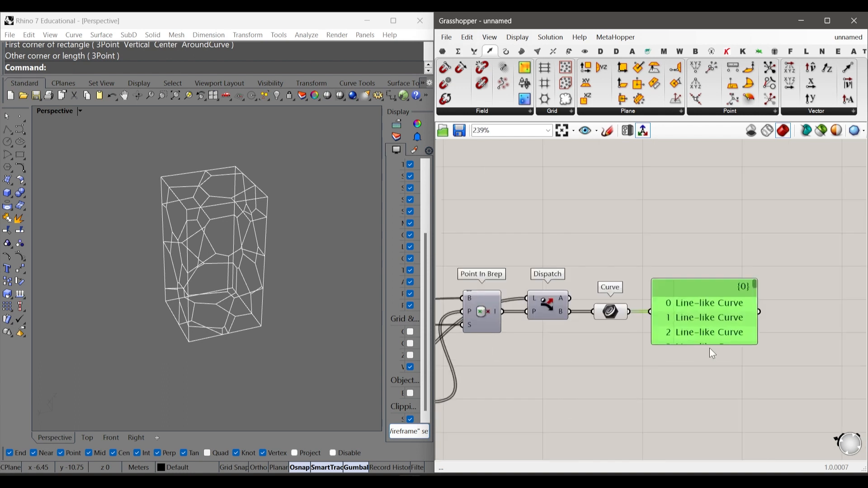
scroll(713, 352, up, 3)
drag(712, 341, 712, 396)
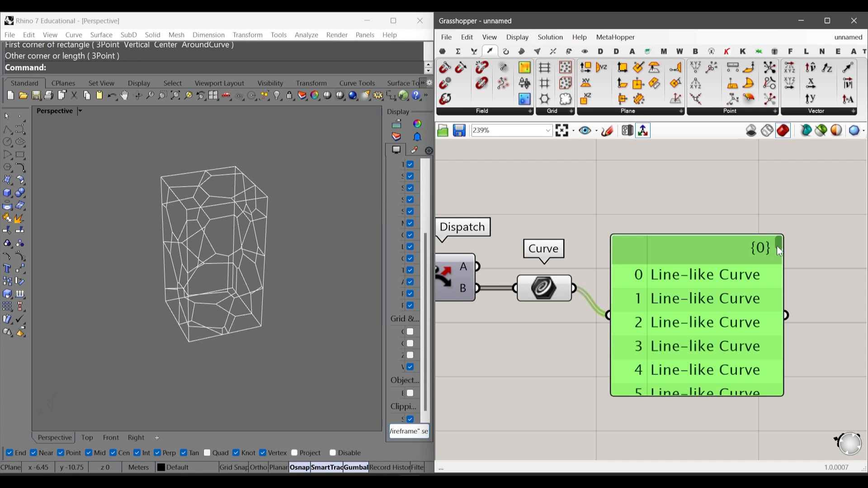
drag(780, 251, 781, 397)
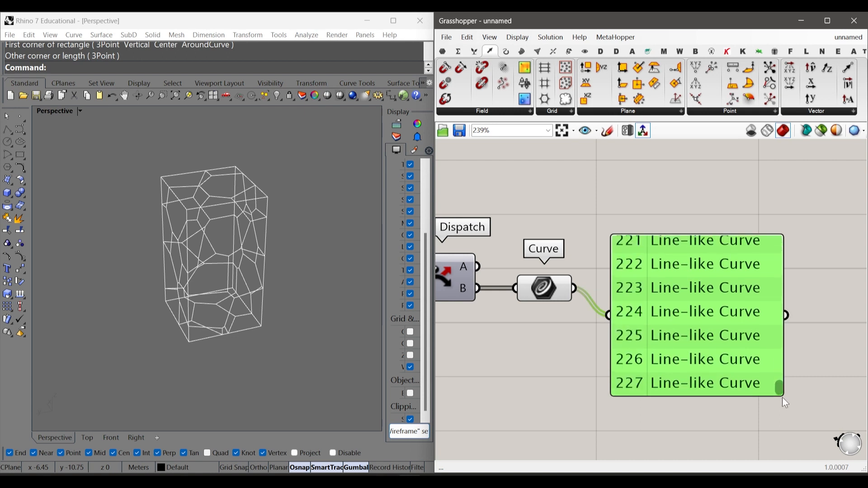
scroll(677, 270, down, 5)
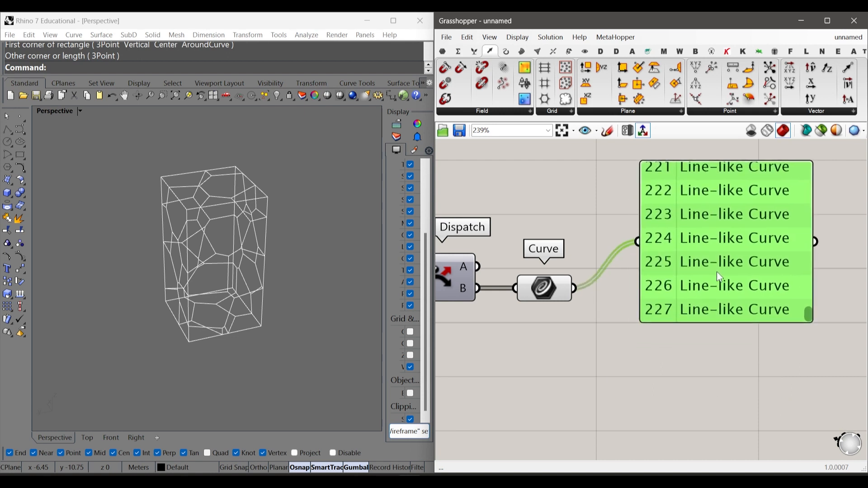
scroll(675, 268, up, 3)
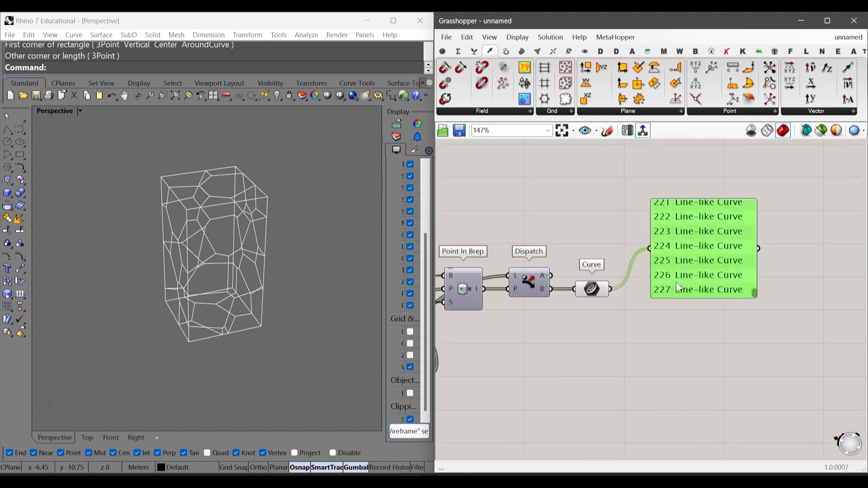
Add a removeDuplicateLines component below the panel and connect the final Curve parameter to its L input.
double_click(666, 312)
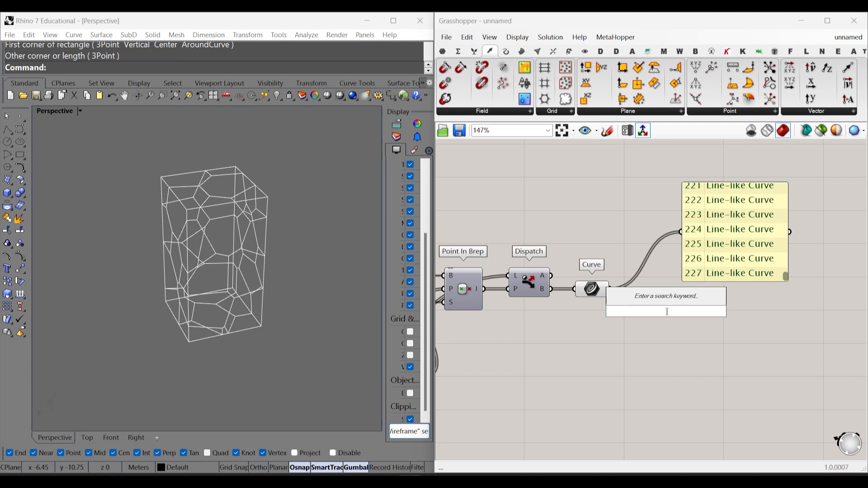
text(remove)
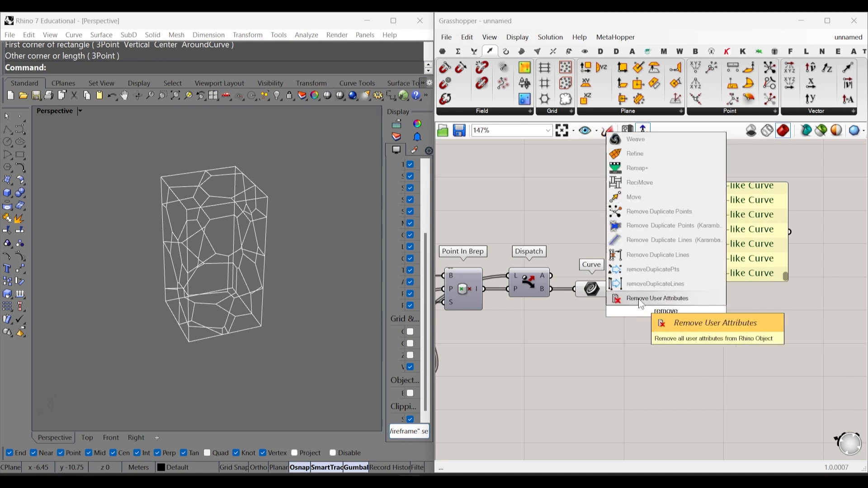
click(668, 284)
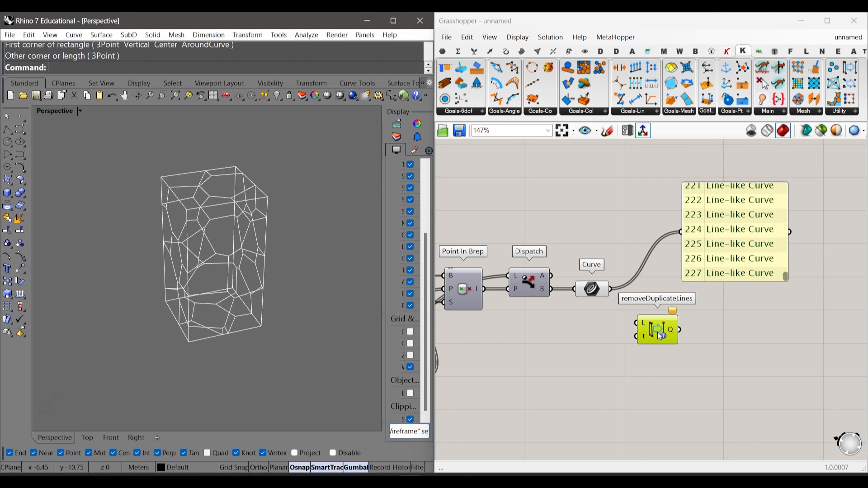
drag(658, 329, 663, 332)
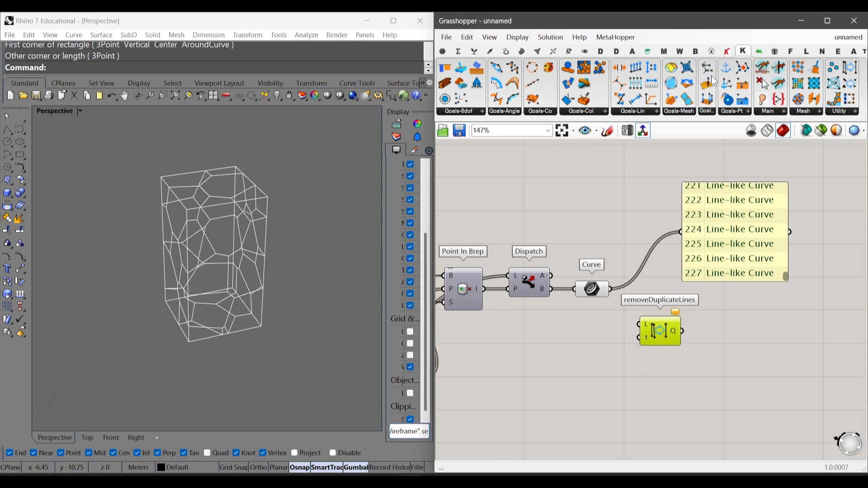
click(522, 51)
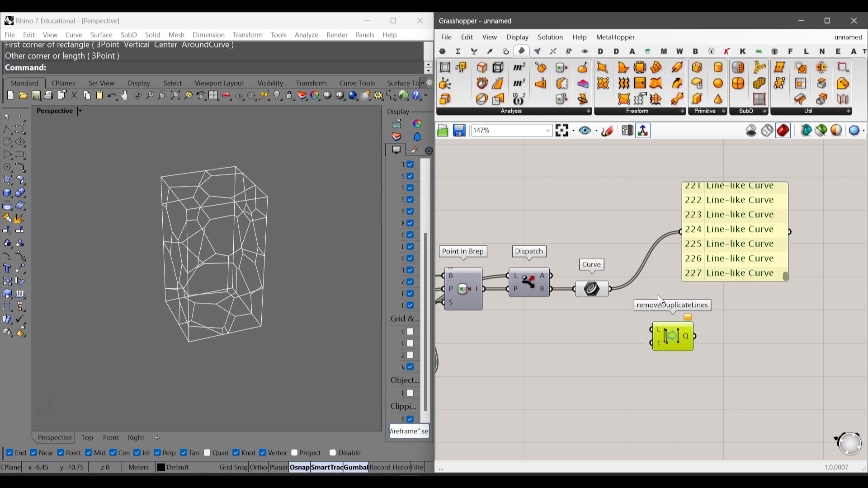
scroll(668, 326, up, 4)
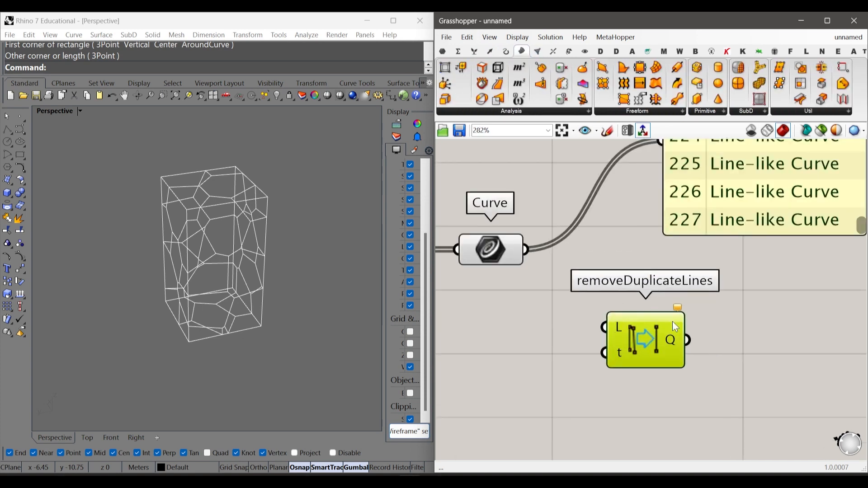
drag(588, 310, 628, 337)
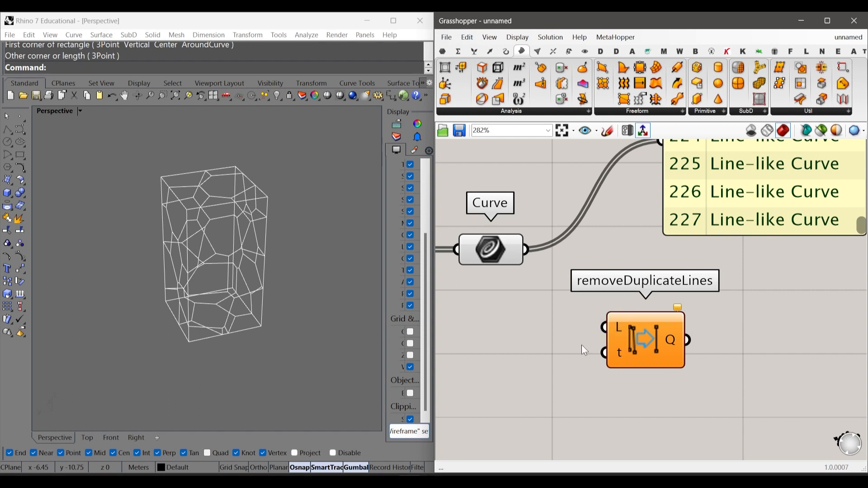
drag(559, 364, 559, 365)
drag(571, 354, 631, 370)
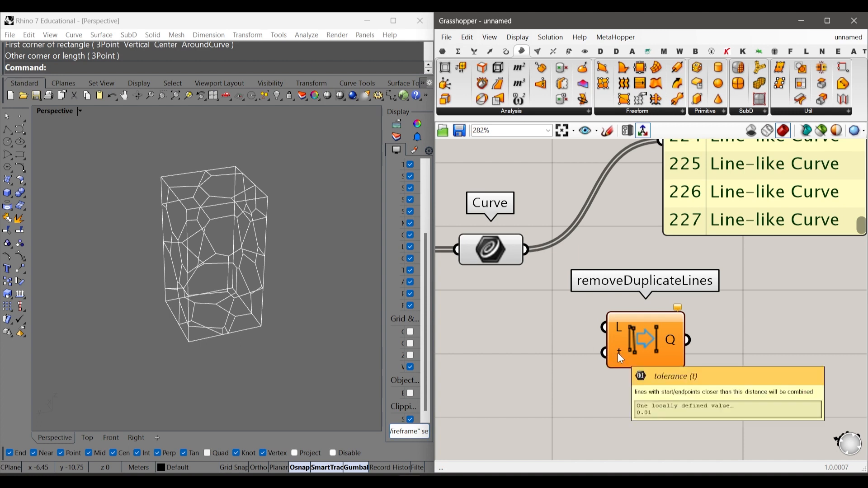
drag(631, 367, 606, 371)
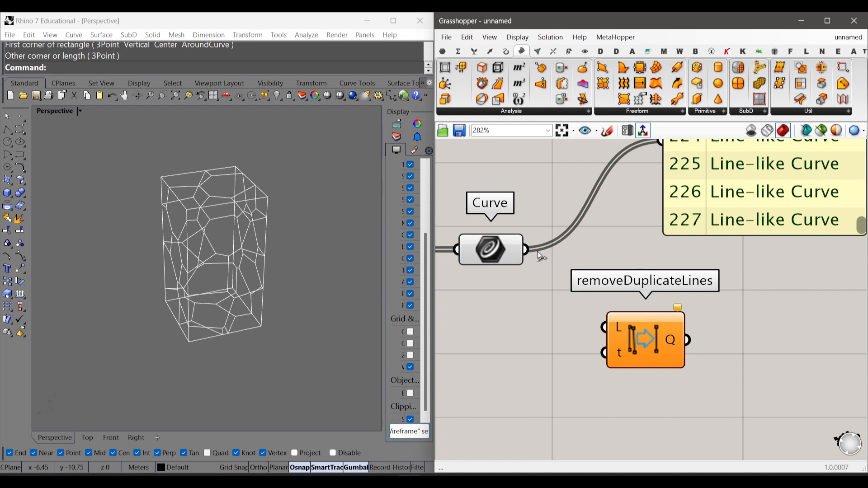
drag(537, 251, 605, 327)
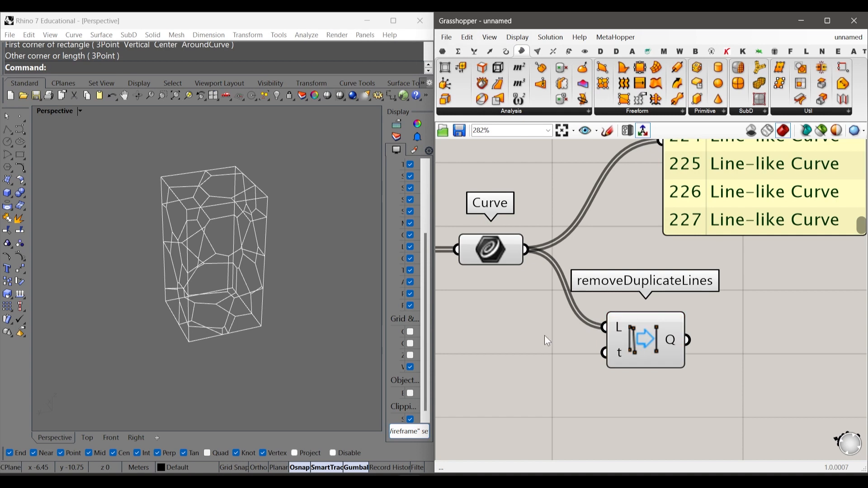
Copy the panel, connect removeDuplicateLines' Q output to the copy, and widen it to compare the last indices of both lists.
right_drag(544, 334, 399, 359)
click(512, 358)
scroll(570, 287, down, 3)
alt+drag(633, 231, 646, 364)
drag(557, 328, 574, 360)
mouse_move(681, 404)
mouse_down()
mouse_move(679, 393)
mouse_move(680, 417)
mouse_up()
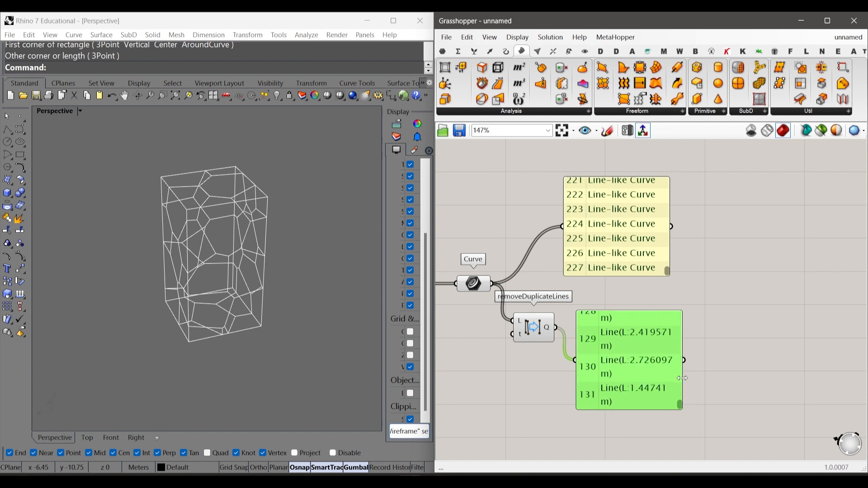
drag(682, 378, 705, 378)
drag(543, 389, 603, 414)
drag(544, 262, 589, 282)
drag(566, 397, 600, 414)
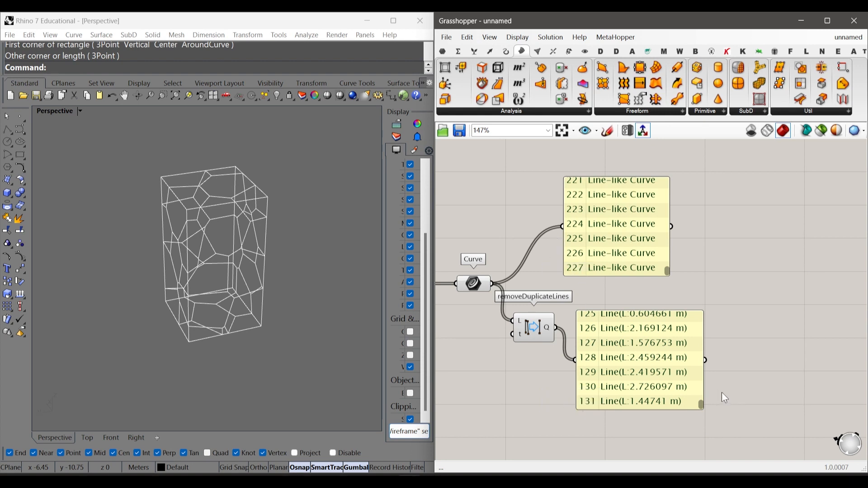
Delete both panels and align removeDuplicateLines beside the final Curve parameter.
drag(678, 382, 675, 364)
drag(743, 342, 620, 234)
key(Delete)
drag(527, 325, 532, 293)
click(596, 293)
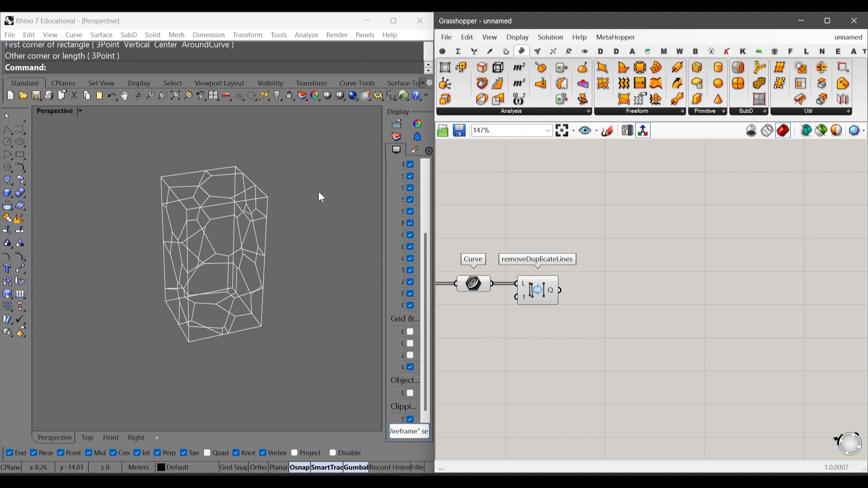
Place a MultiPipe component after removeDuplicateLines and dismiss the focus-session notification.
drag(760, 71, 682, 347)
drag(633, 258, 741, 422)
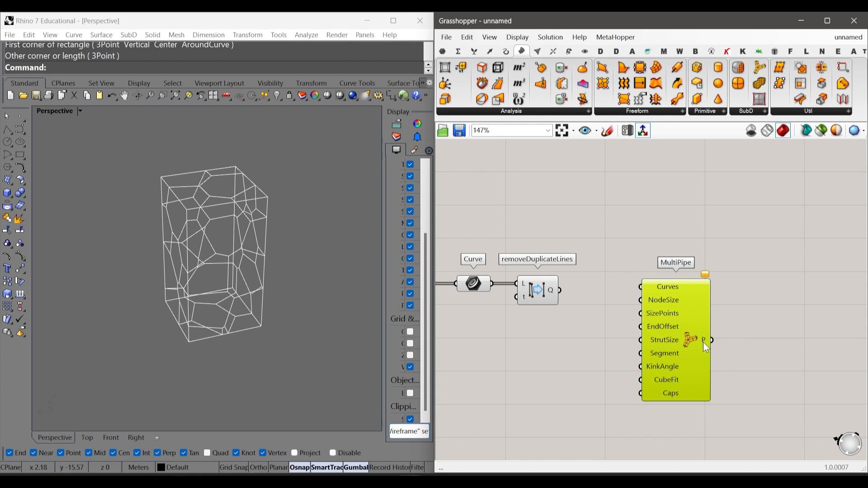
mouse_move(704, 344)
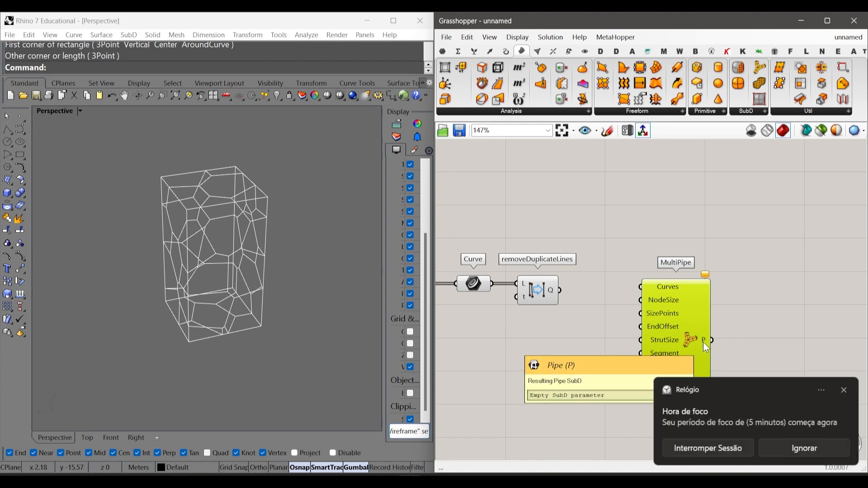
click(843, 388)
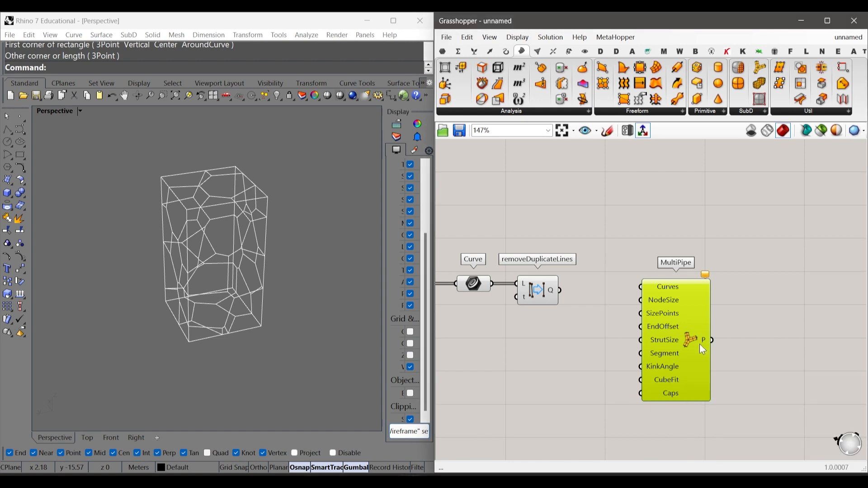
drag(693, 345, 685, 351)
drag(604, 270, 730, 424)
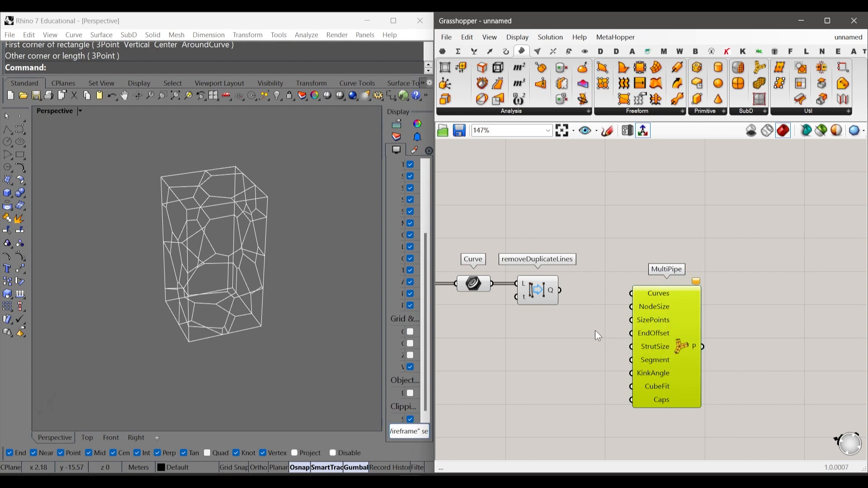
drag(607, 272, 737, 427)
drag(605, 242, 743, 427)
scroll(587, 342, up, 2)
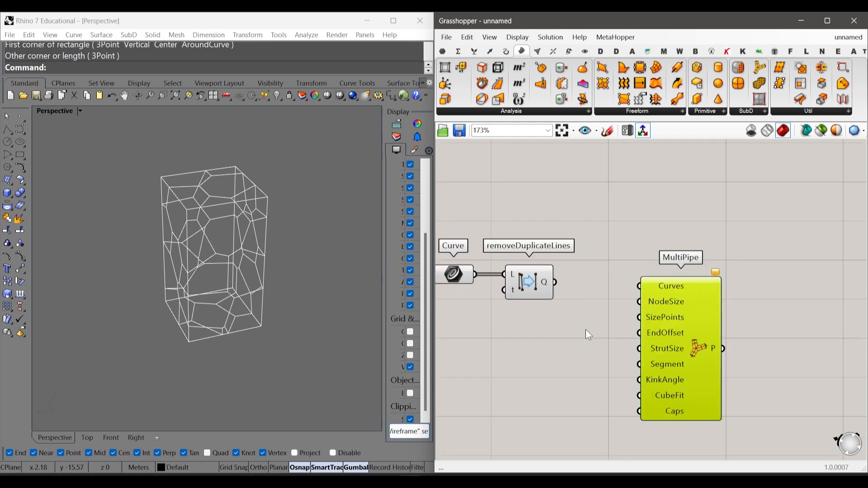
Connect removeDuplicateLines' Q output to MultiPipe's Curves input and align MultiPipe so the wire runs straight.
drag(553, 282, 639, 286)
click(562, 393)
mouse_move(251, 308)
right_down()
mouse_move(275, 298)
mouse_move(300, 260)
mouse_move(238, 273)
mouse_move(304, 285)
mouse_move(291, 304)
mouse_move(233, 240)
mouse_move(266, 325)
mouse_move(278, 296)
mouse_move(205, 285)
mouse_move(236, 293)
mouse_move(292, 283)
mouse_move(271, 289)
mouse_move(244, 277)
mouse_move(251, 289)
mouse_move(240, 318)
right_up()
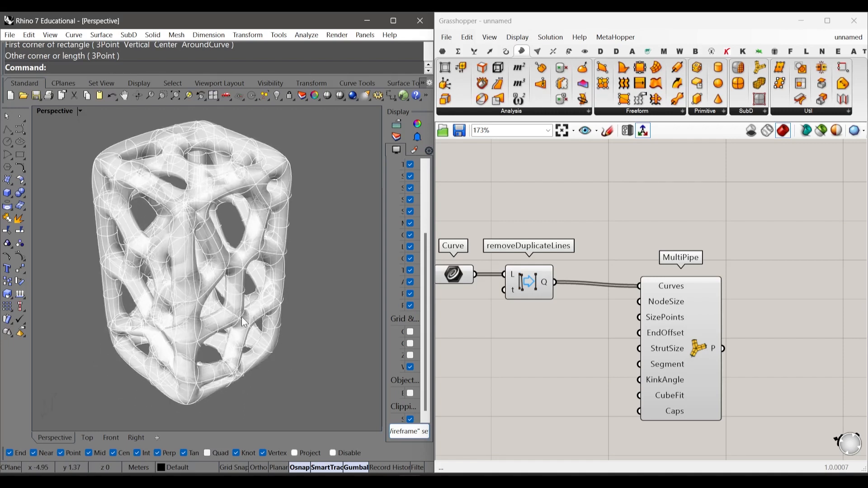
drag(698, 352, 706, 348)
drag(610, 245, 701, 432)
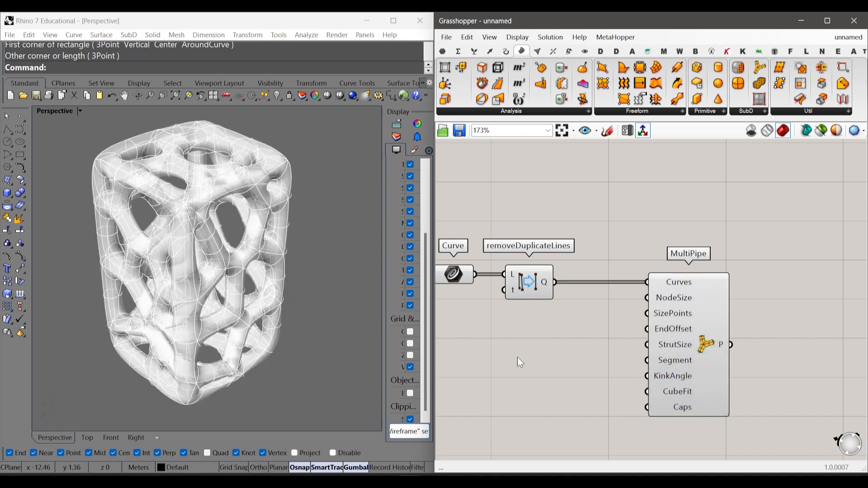
Examine the joints and struts of the MultiPipe frame closely in the Perspective viewport.
double_click(496, 336)
click(529, 341)
double_click(515, 335)
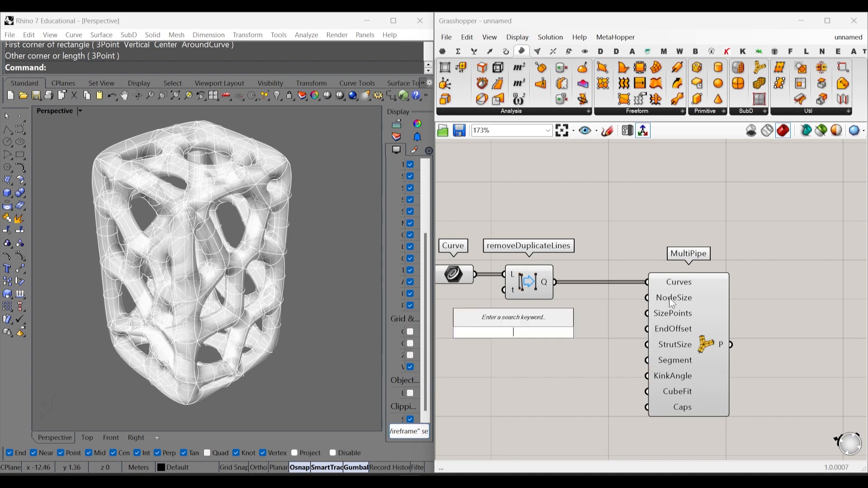
right_drag(214, 183, 191, 226)
scroll(213, 256, up, 6)
right_drag(213, 256, 246, 283)
scroll(185, 234, up, 3)
scroll(221, 270, down, 6)
mouse_move(283, 326)
right_down()
mouse_move(272, 328)
mouse_move(299, 330)
right_up()
Add a number slider ranging from 0 to 1.000, set it to 0.393, and connect it to MultiPipe's NodeSize input.
double_click(518, 329)
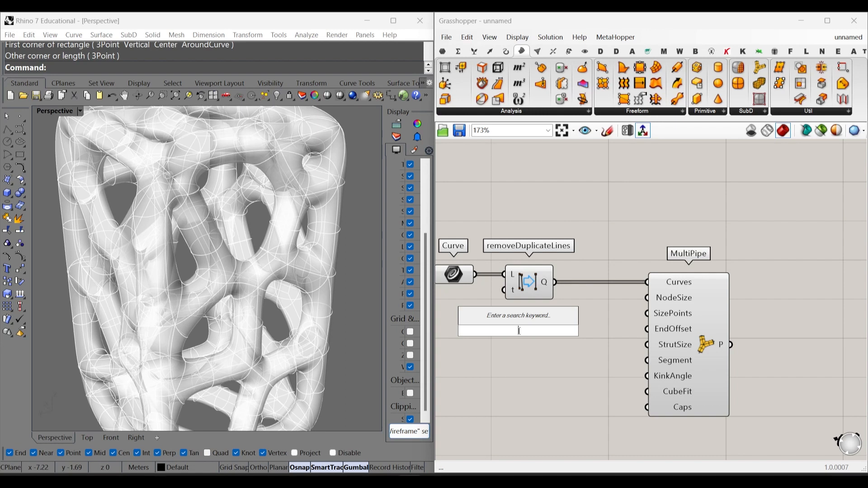
text(0)
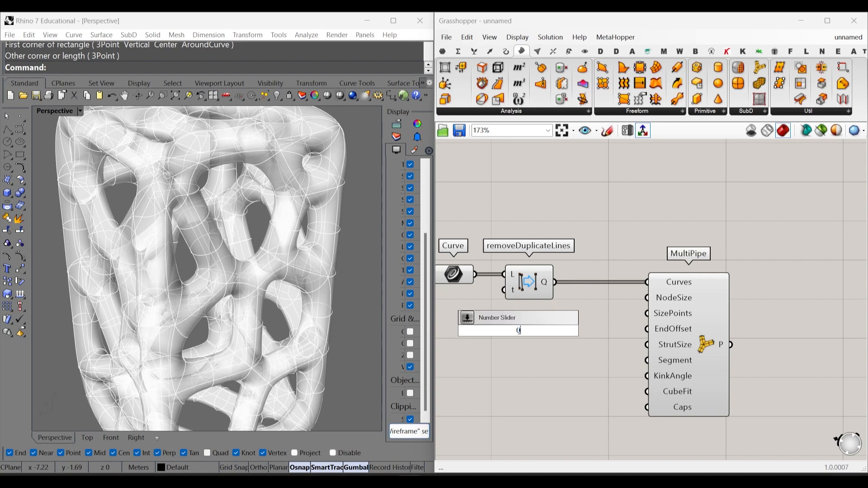
text(<1.000)
key(Return)
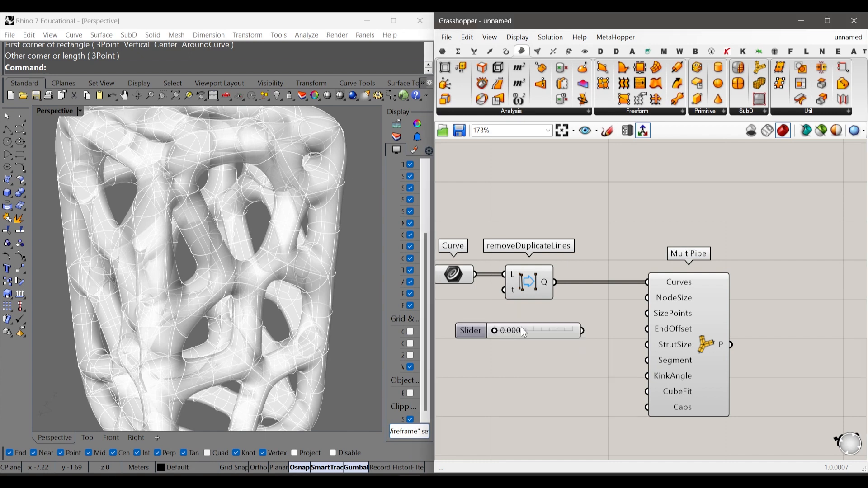
scroll(521, 327, up, 2)
drag(486, 334, 526, 335)
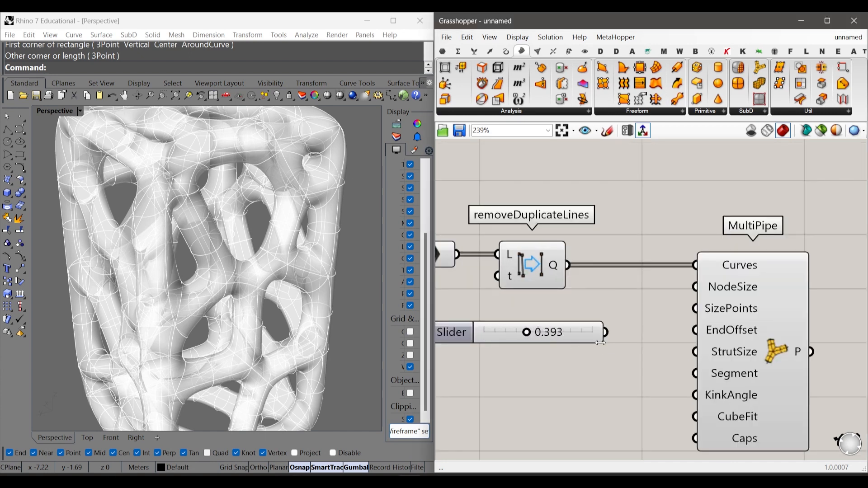
drag(621, 316, 689, 292)
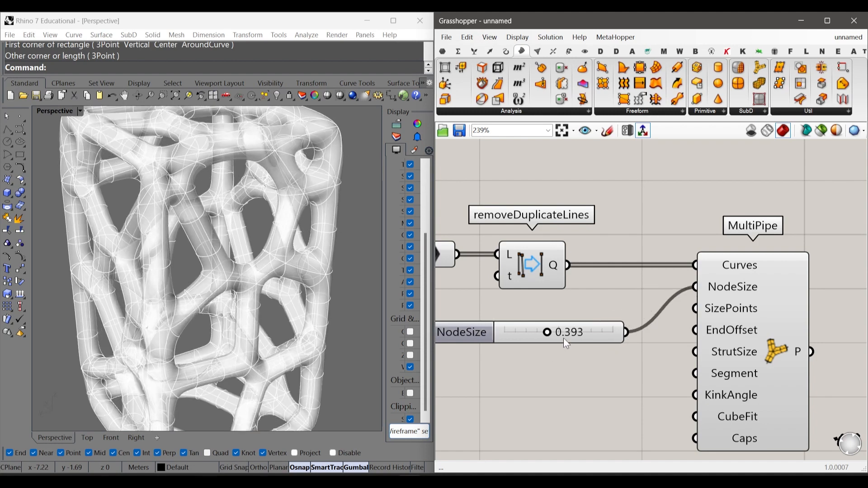
right_drag(303, 262, 289, 235)
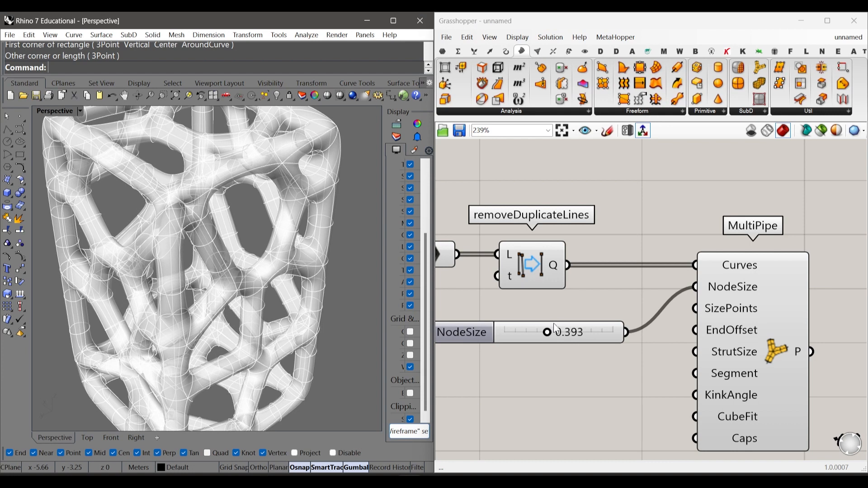
Set the NodeSize slider to 0.176 to thin the MultiPipe frame and view it from the side.
drag(547, 332, 523, 336)
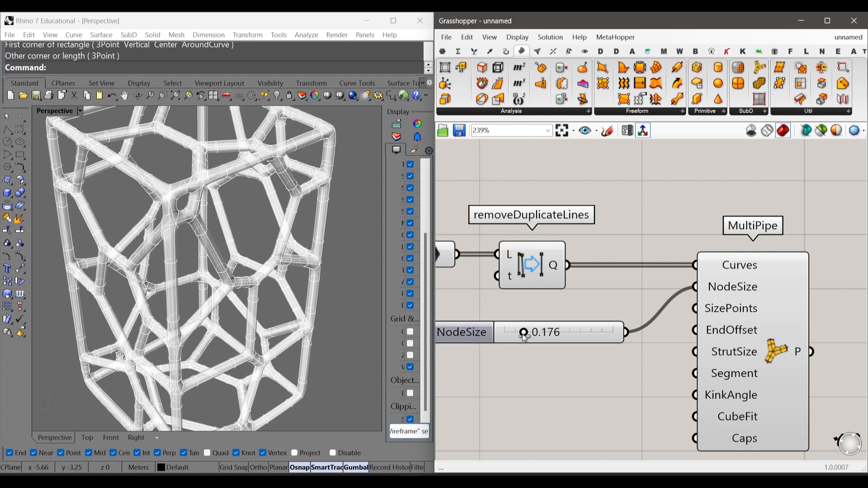
right_drag(338, 302, 358, 302)
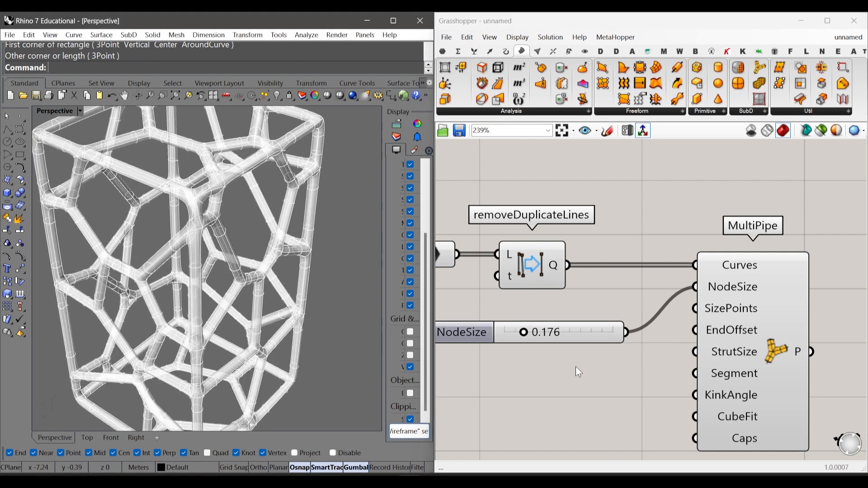
right_drag(275, 352, 271, 314)
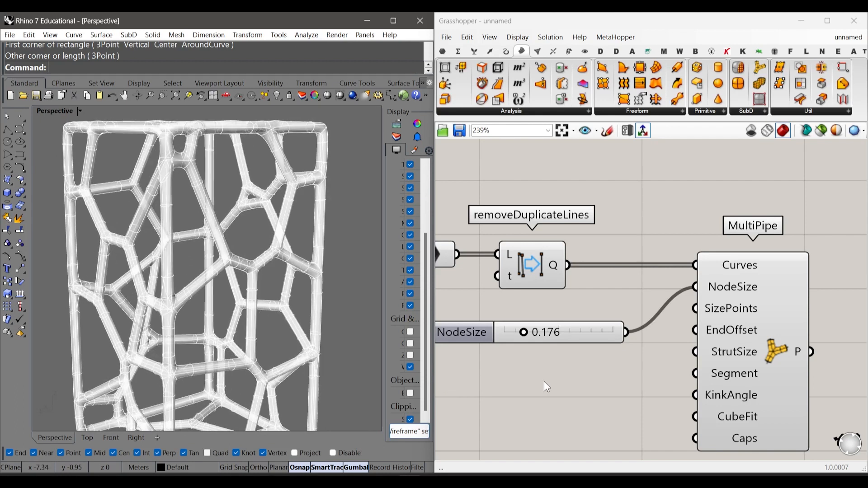
Move the NodeSize slider up, duplicate it below, and connect the copy to MultiPipe's StrutSize input.
drag(605, 333, 601, 318)
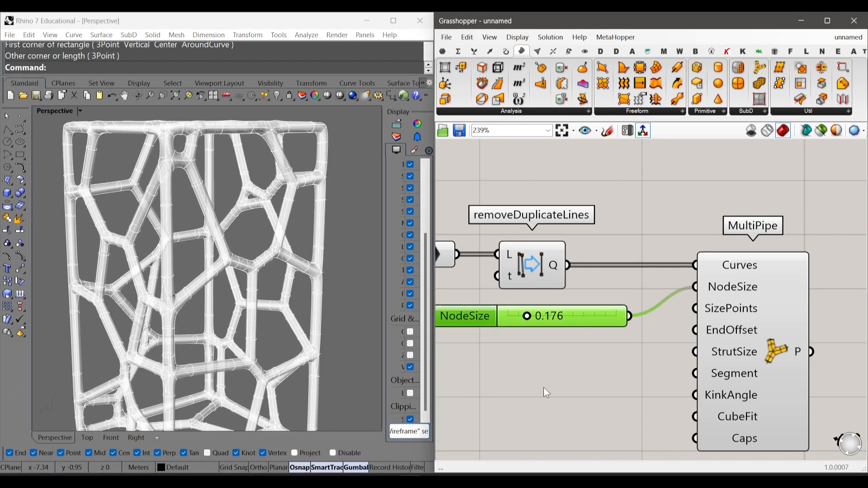
alt+drag(601, 319, 573, 366)
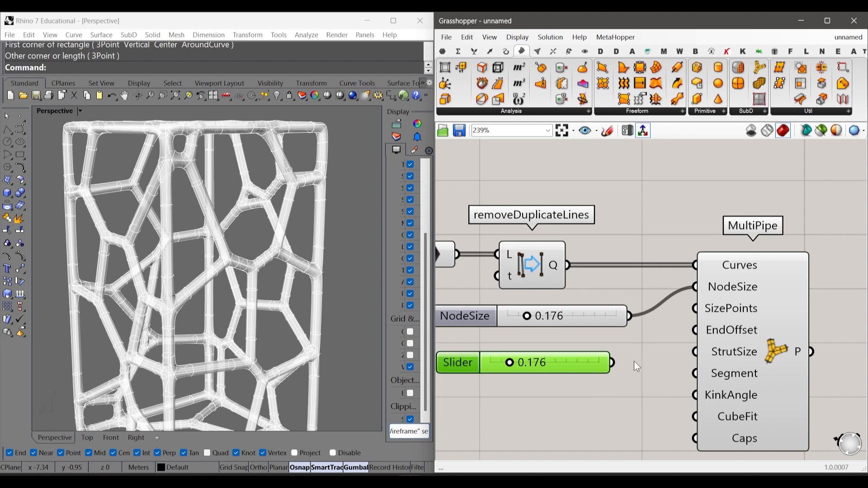
scroll(298, 283, up, 10)
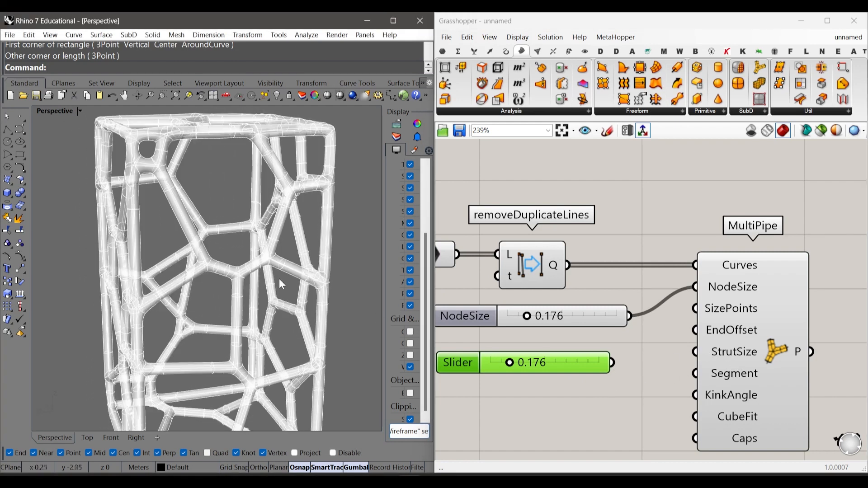
scroll(302, 289, up, 4)
scroll(228, 274, up, 3)
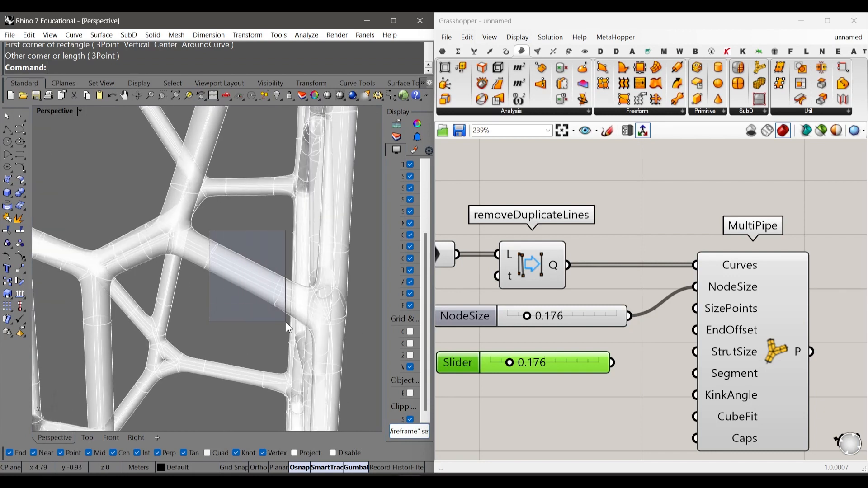
drag(286, 322, 286, 321)
drag(612, 363, 693, 353)
click(669, 372)
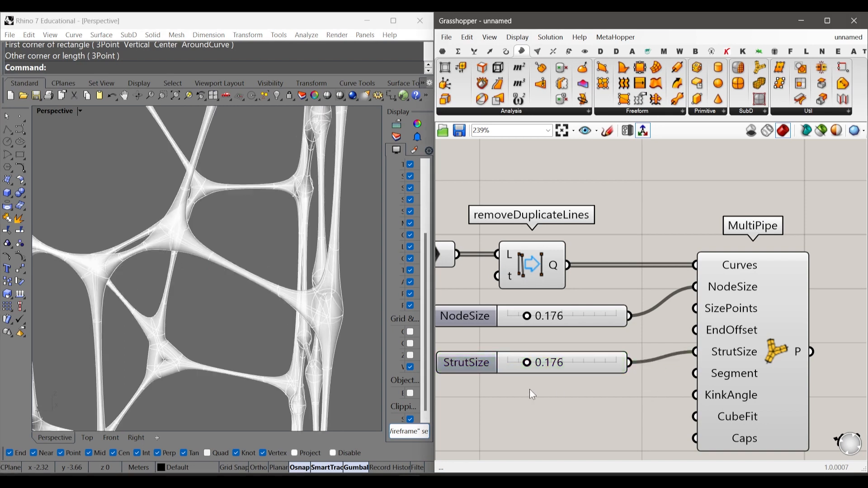
Set the StrutSize slider to 1.000.
right_drag(289, 329, 244, 317)
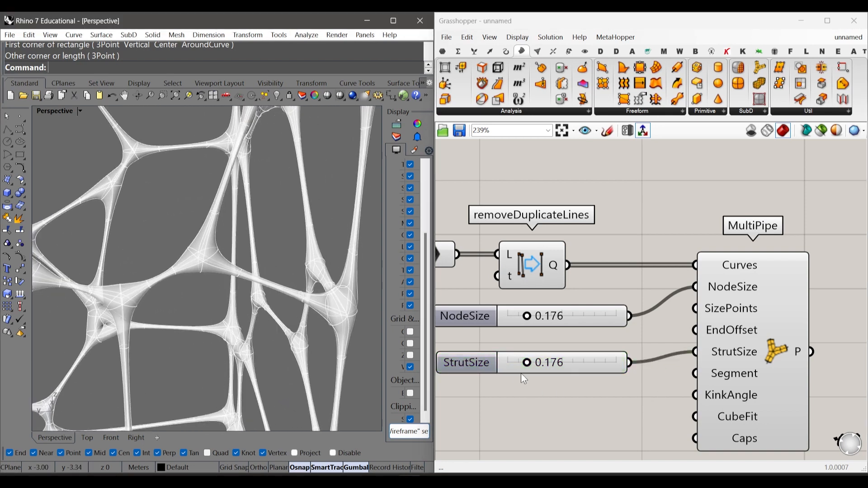
scroll(539, 363, up, 3)
drag(514, 363, 686, 365)
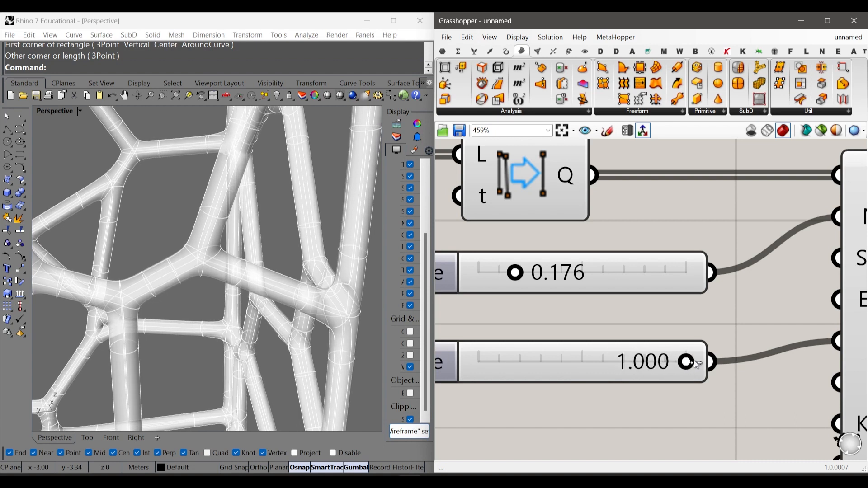
Set NodeSize to 0.148 and StrutSize to 0.671, and check the frame's joints and struts in the Perspective viewport.
drag(516, 273, 509, 273)
drag(683, 369, 615, 375)
scroll(234, 302, down, 6)
right_drag(254, 261, 307, 295)
scroll(320, 249, down, 5)
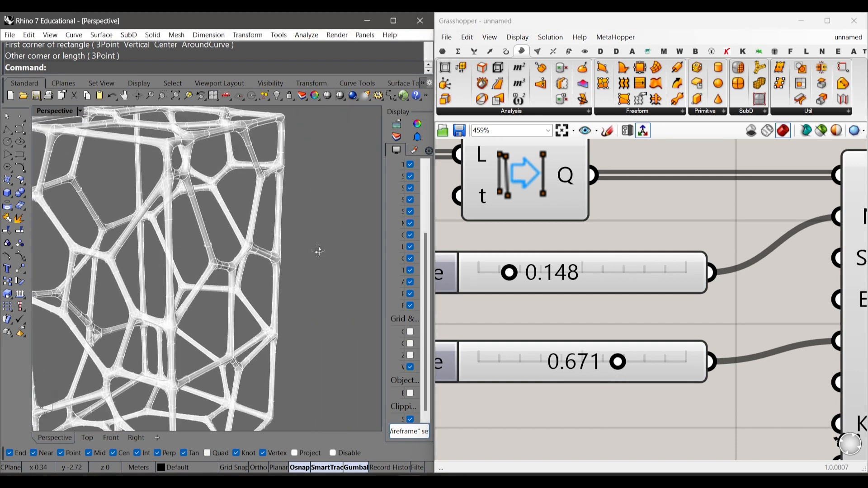
scroll(320, 249, up, 6)
right_drag(308, 365, 271, 360)
scroll(512, 325, down, 3)
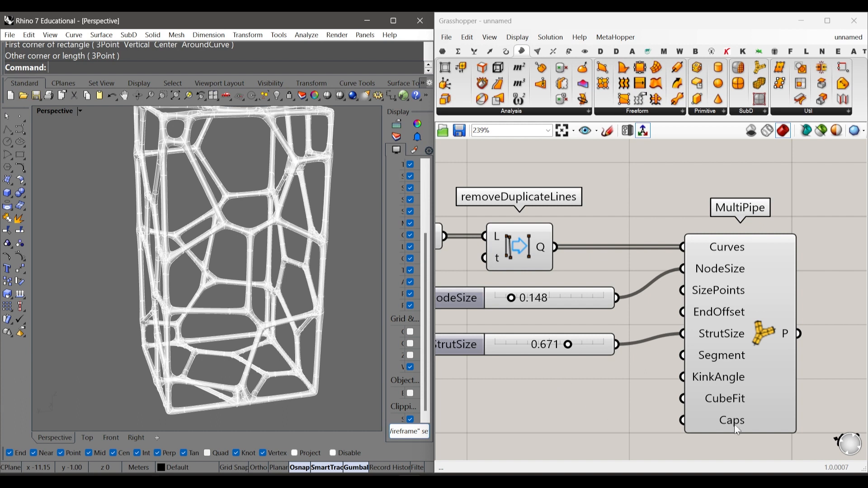
Duplicate the StrutSize slider, switch Rhino to the Top view, and connect the copy to MultiPipe's CubeFit input.
mouse_move(723, 402)
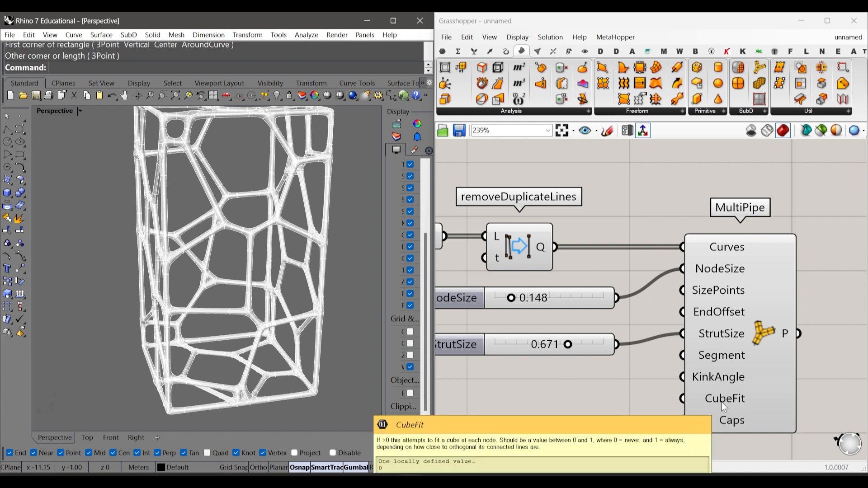
alt+drag(591, 347, 580, 396)
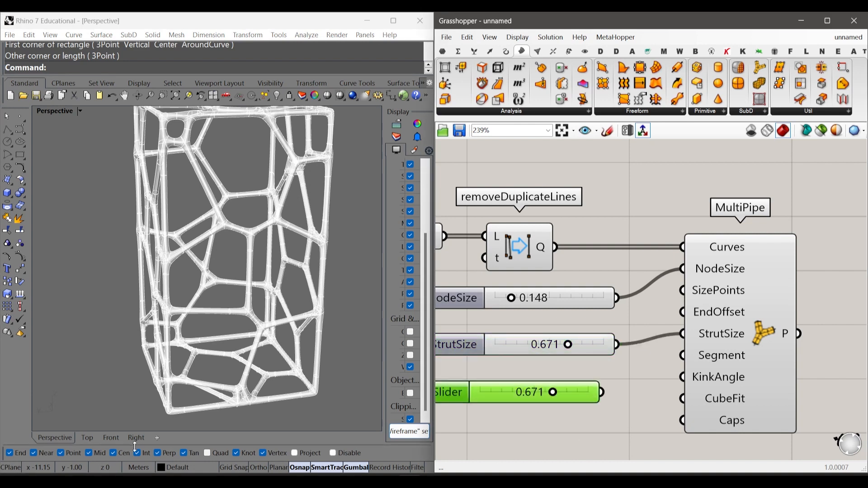
click(89, 435)
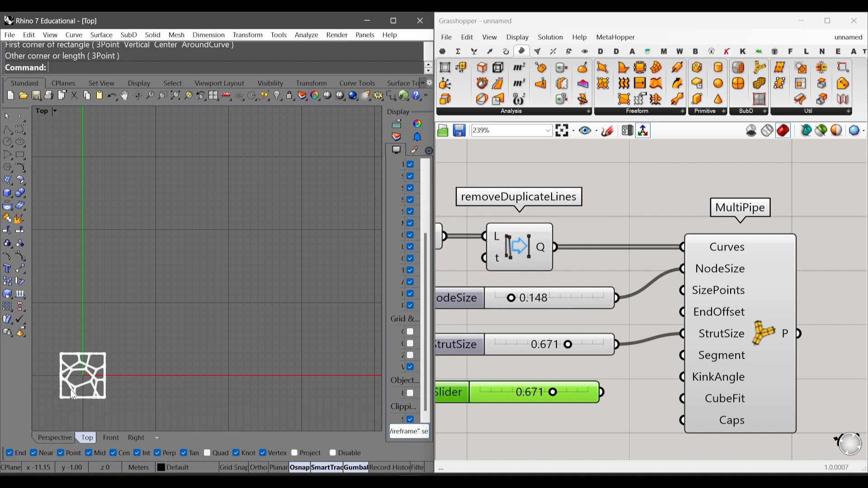
scroll(262, 335, down, 5)
scroll(168, 378, up, 10)
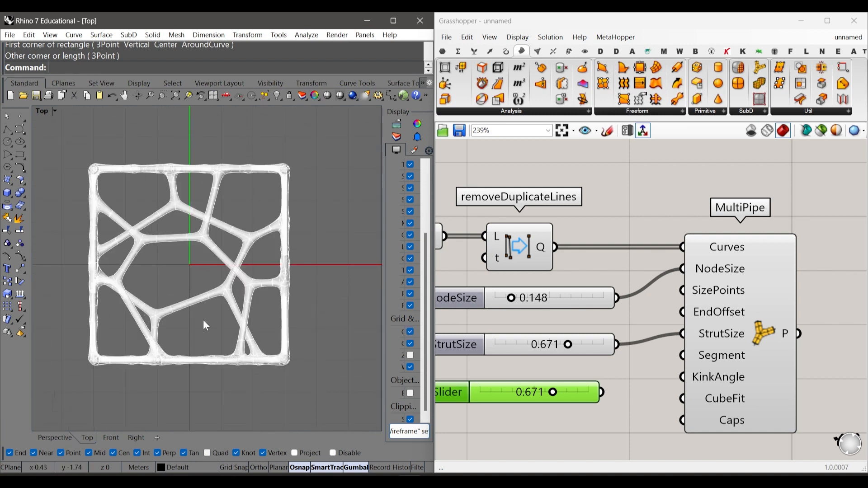
click(641, 398)
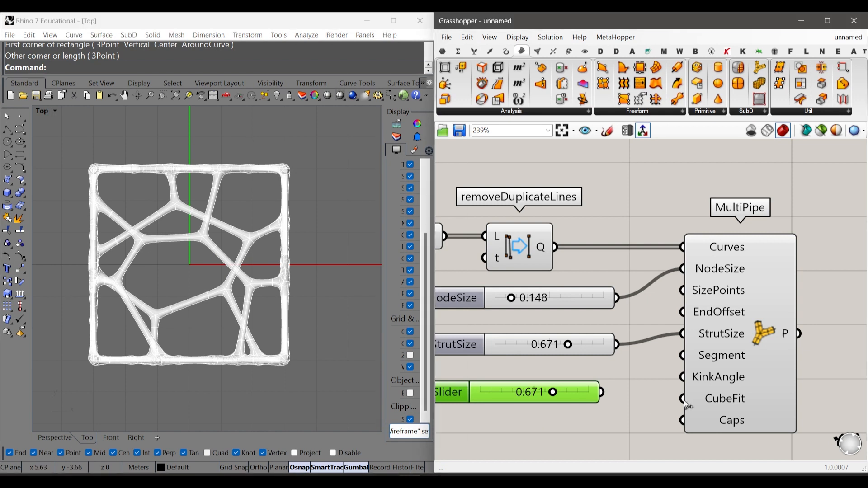
drag(683, 400, 613, 391)
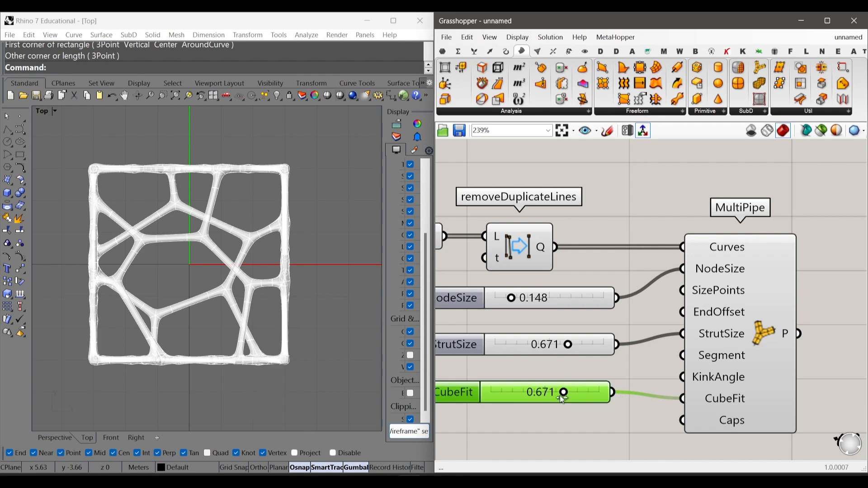
Set the CubeFit slider to 1.000 and check the frame's corners in the Top view.
drag(562, 394, 608, 396)
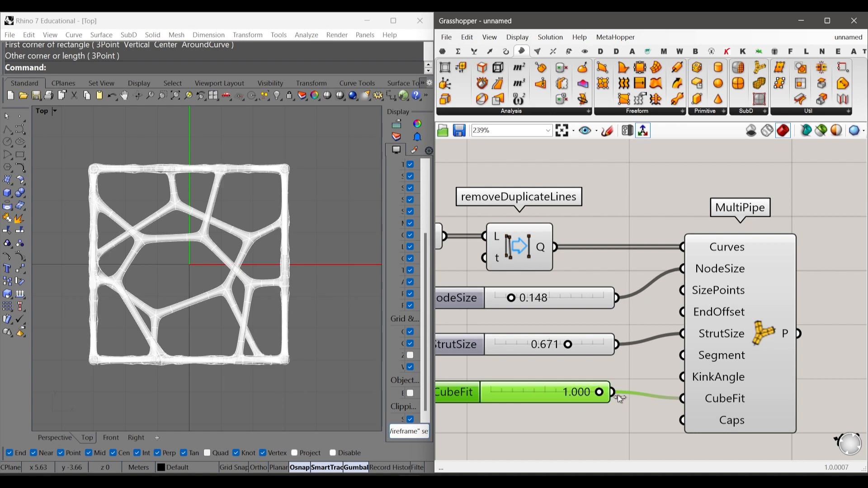
drag(602, 398, 627, 406)
scroll(267, 158, up, 5)
scroll(248, 180, down, 6)
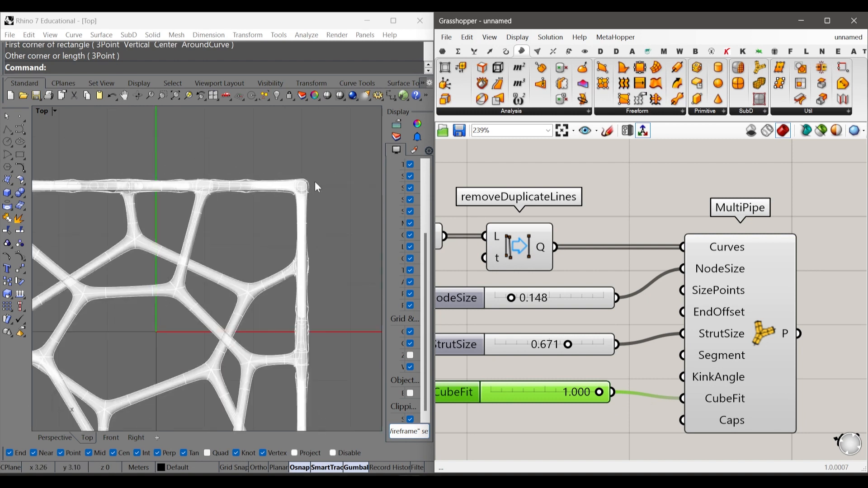
Return to the Perspective view and set NodeSize to 0.181 and StrutSize to 0.747.
click(45, 437)
right_drag(257, 364, 215, 364)
scroll(558, 330, up, 3)
scroll(558, 329, up, 1)
drag(472, 270, 477, 270)
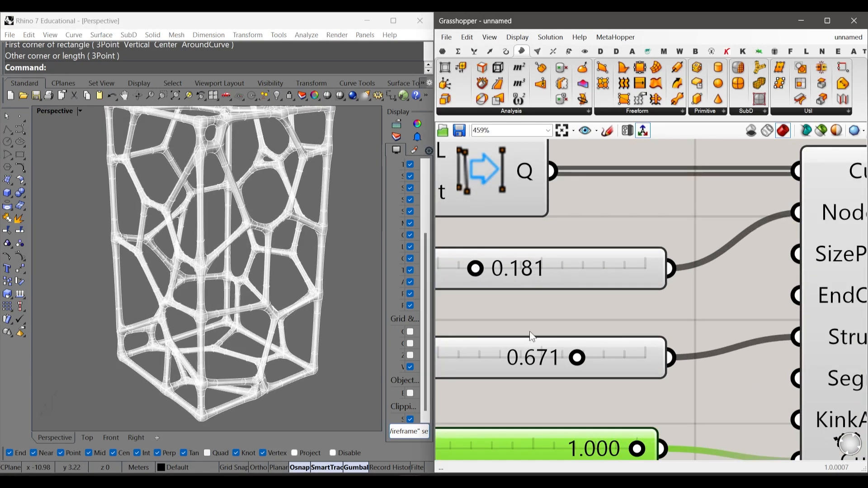
drag(577, 357, 593, 358)
scroll(565, 309, down, 5)
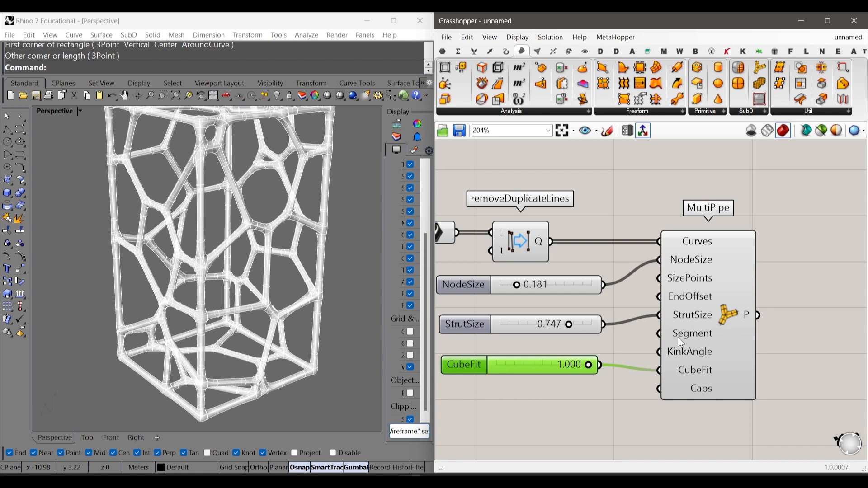
Set the StrutSize slider to 0.455 and check the whole frame in the Perspective viewport.
mouse_move(679, 338)
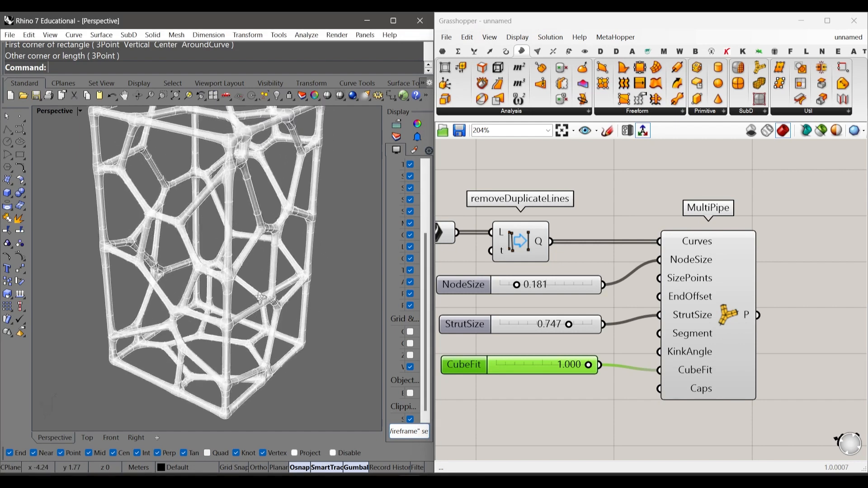
scroll(563, 311, up, 3)
drag(574, 342, 553, 349)
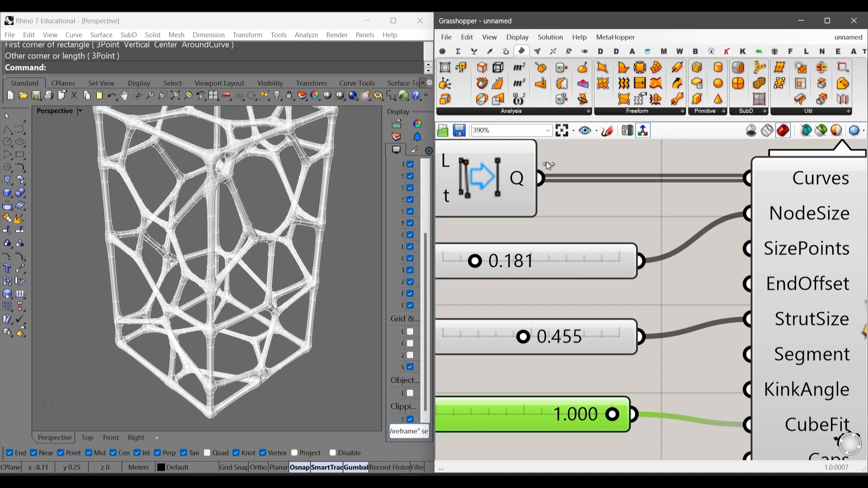
right_drag(294, 262, 325, 327)
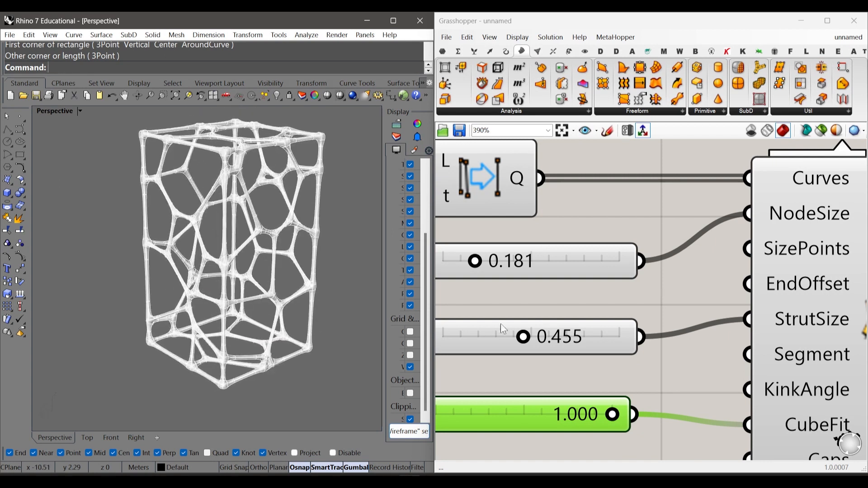
scroll(641, 276, down, 10)
scroll(687, 298, up, 1)
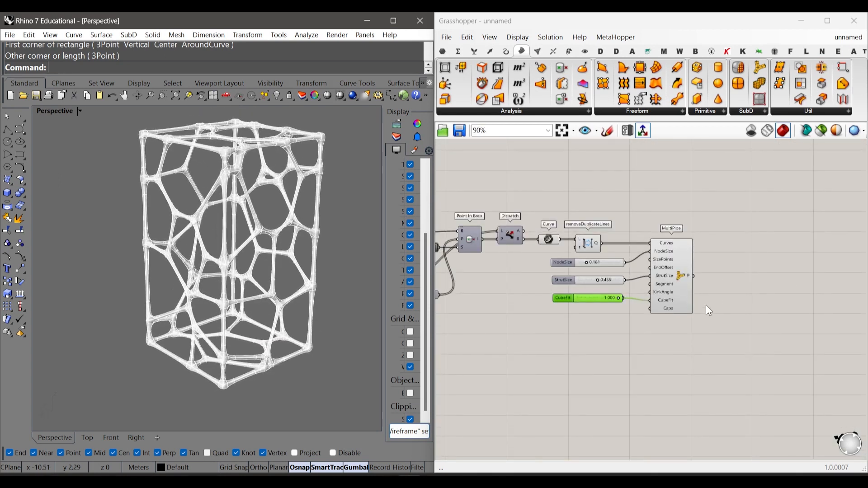
Set the Count slider feeding Populate 3D to 34.
mouse_move(278, 232)
right_down()
mouse_move(285, 261)
mouse_move(294, 240)
mouse_move(285, 247)
right_up()
scroll(592, 290, down, 4)
right_drag(487, 294, 628, 299)
scroll(583, 296, up, 5)
scroll(626, 298, down, 5)
scroll(484, 310, up, 10)
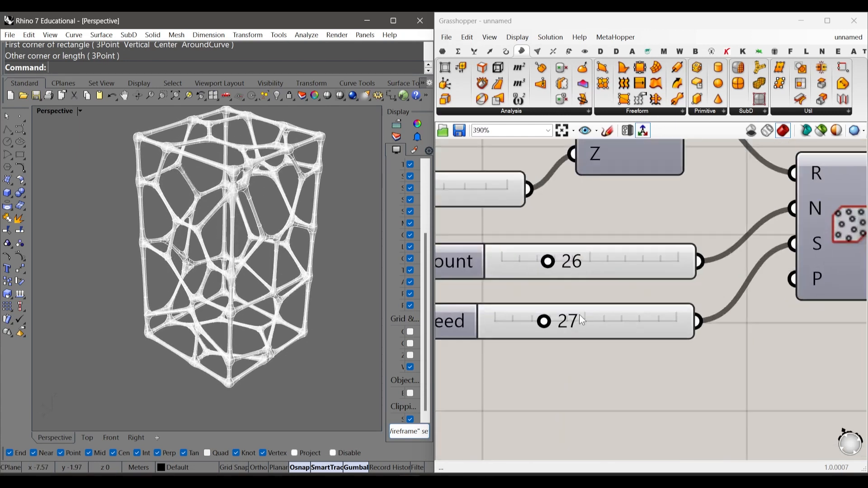
drag(766, 347, 631, 256)
drag(739, 245, 739, 287)
click(555, 324)
scroll(530, 317, up, 2)
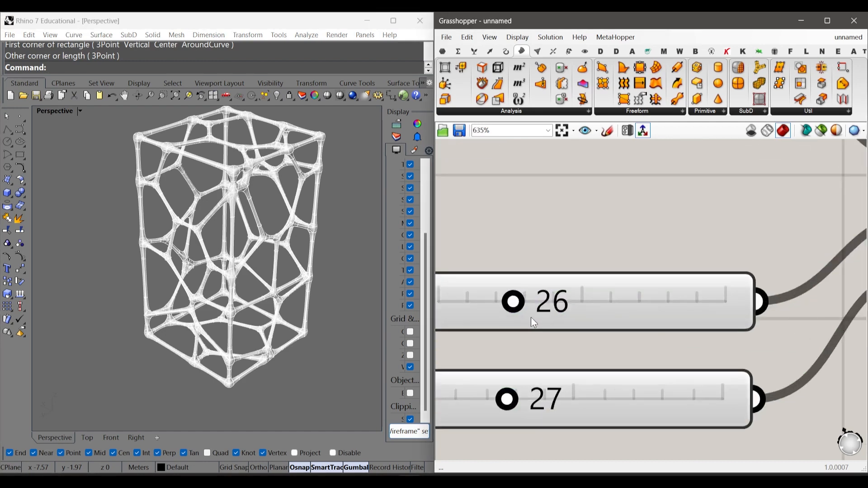
scroll(531, 280, down, 3)
drag(530, 268, 545, 270)
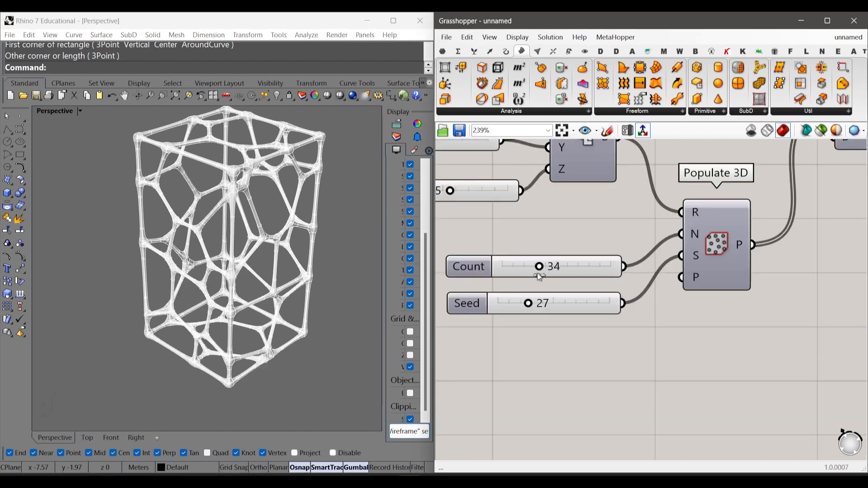
Set the Seed slider feeding Populate 3D to 16 and view the resulting frame from the side.
scroll(529, 313, up, 2)
drag(520, 303, 504, 302)
right_drag(207, 292, 177, 252)
click(506, 299)
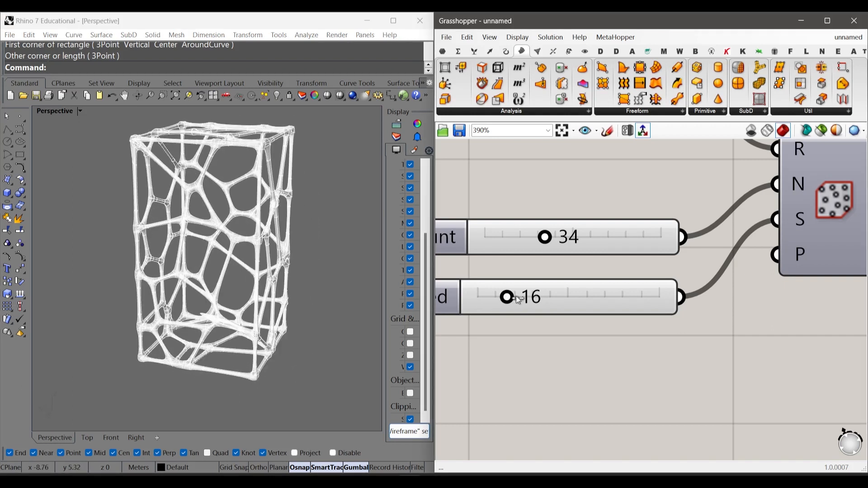
Set Populate 3D's Seed slider back to 27 and examine the frame from several sides.
drag(517, 298, 526, 299)
drag(331, 292, 337, 281)
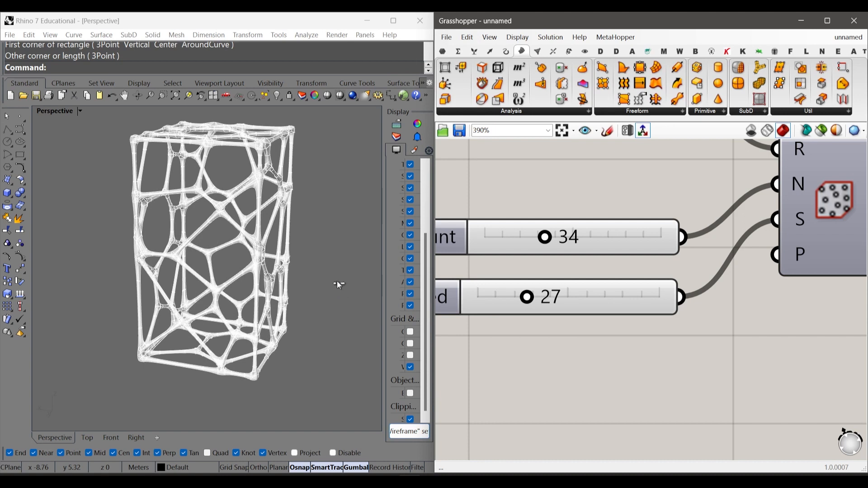
right_drag(329, 304, 290, 233)
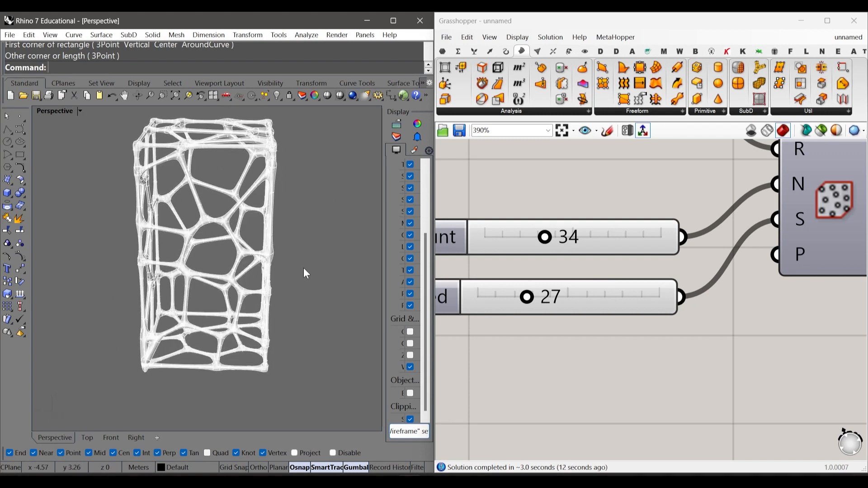
right_drag(287, 300, 226, 305)
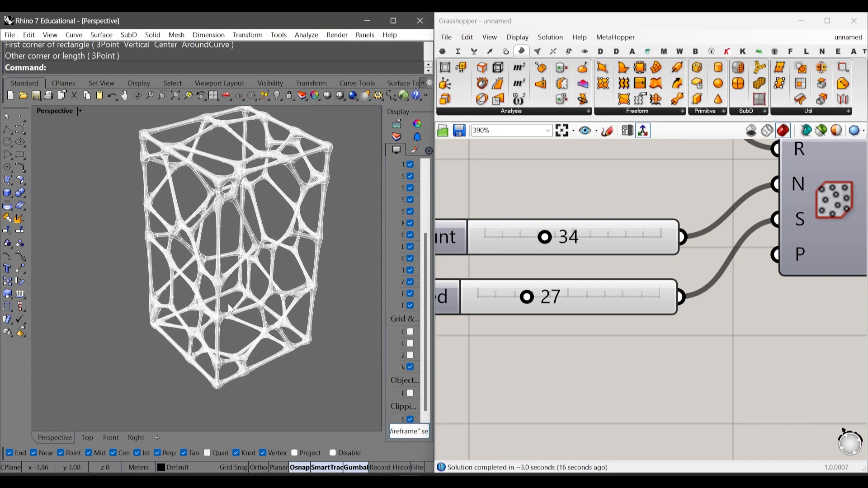
right_drag(280, 310, 302, 307)
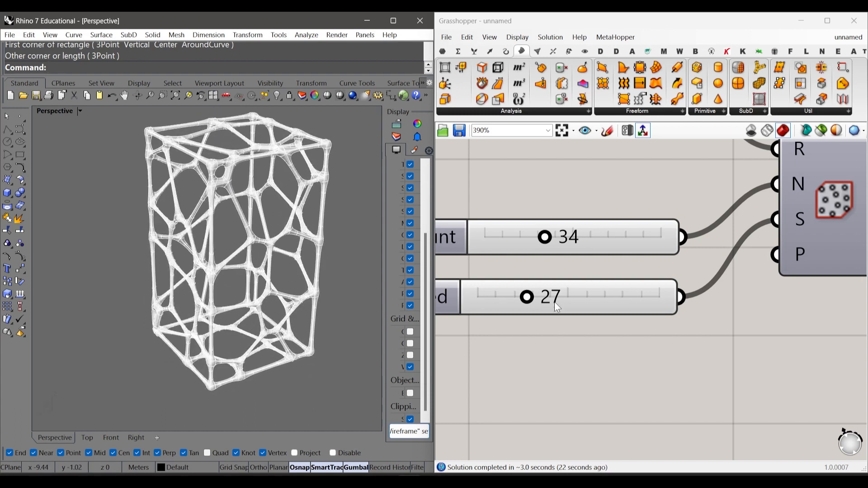
right_drag(311, 263, 334, 282)
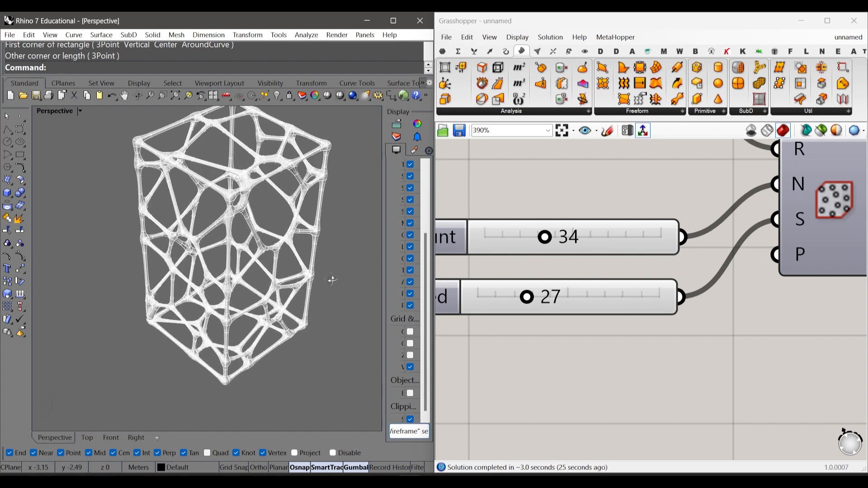
Move the Voronoi 3D component lower on the canvas, away from Deconstruct Brep.
scroll(481, 224, down, 10)
scroll(544, 212, up, 5)
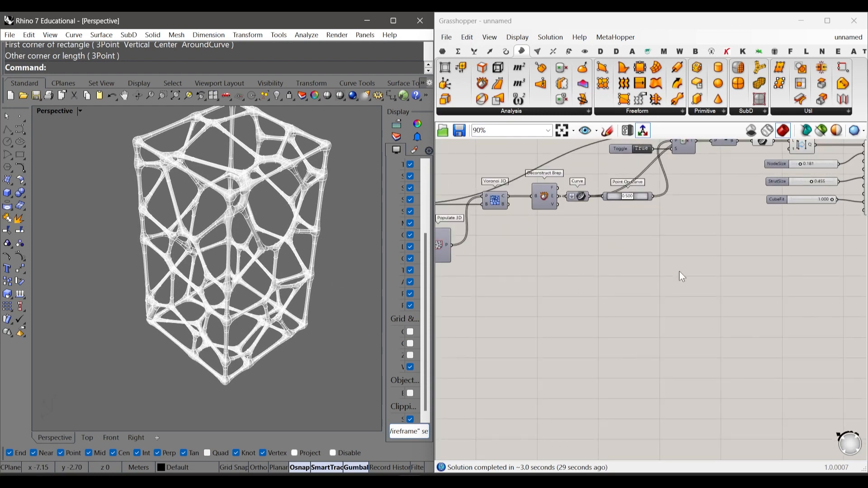
scroll(679, 270, down, 3)
scroll(627, 250, up, 4)
drag(510, 194, 508, 229)
click(554, 253)
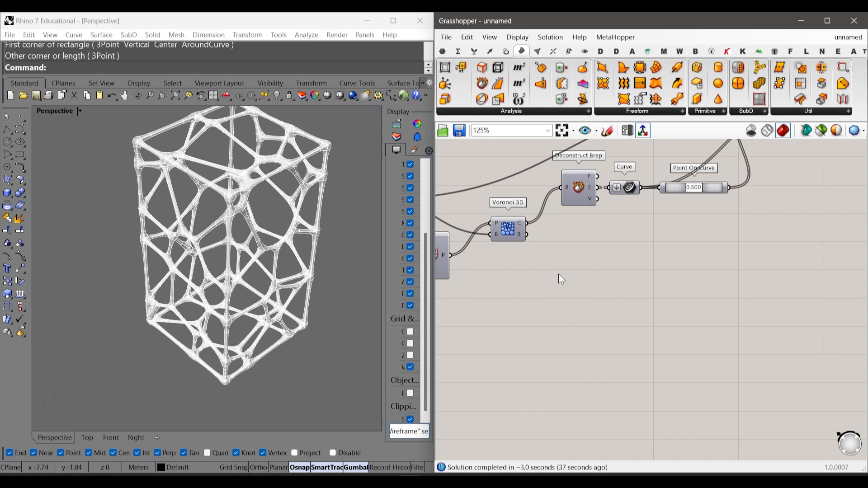
Add a Volume component below Deconstruct Brep, feed it Voronoi 3D's C output, and view the cell centroids.
double_click(596, 297)
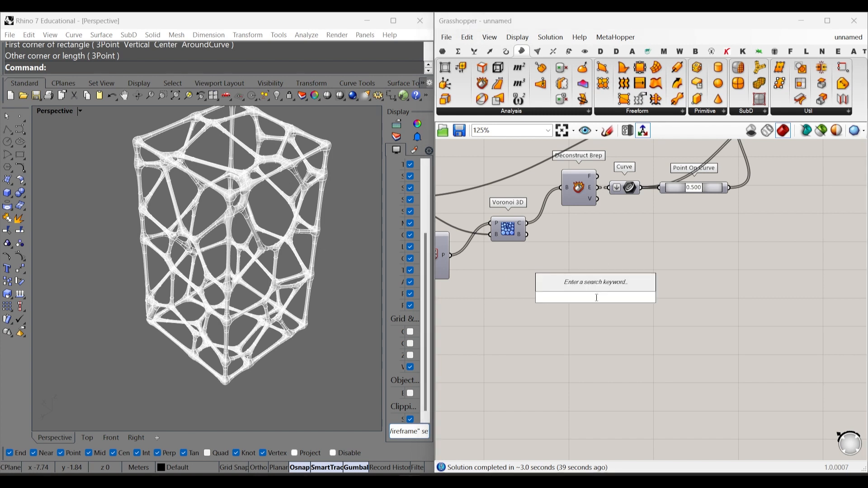
text(vol)
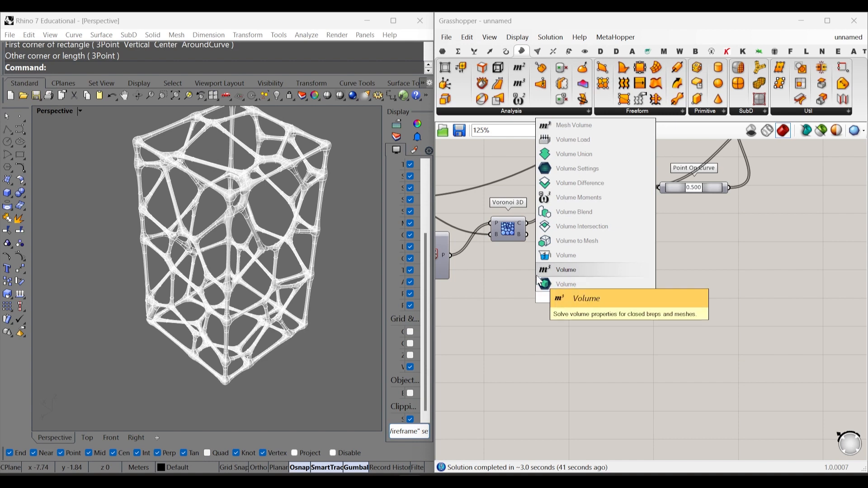
click(575, 275)
drag(526, 223, 599, 309)
scroll(597, 299, up, 2)
click(615, 252)
right_drag(312, 282, 234, 265)
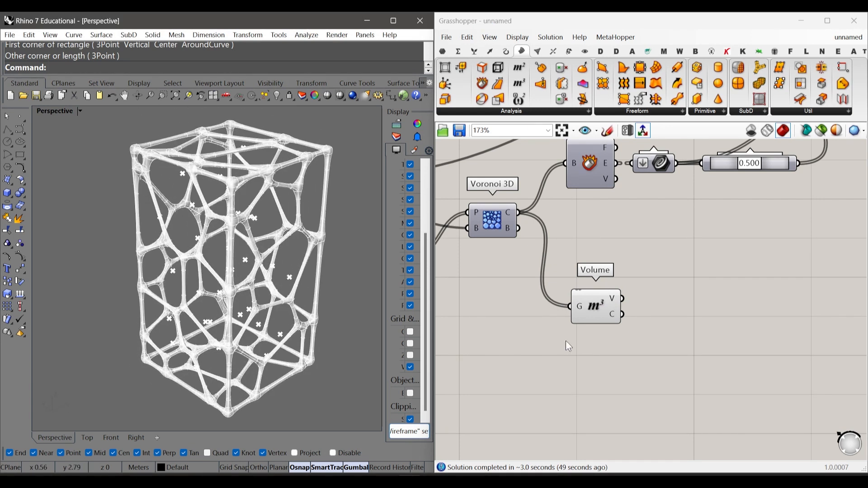
click(706, 333)
text(sc)
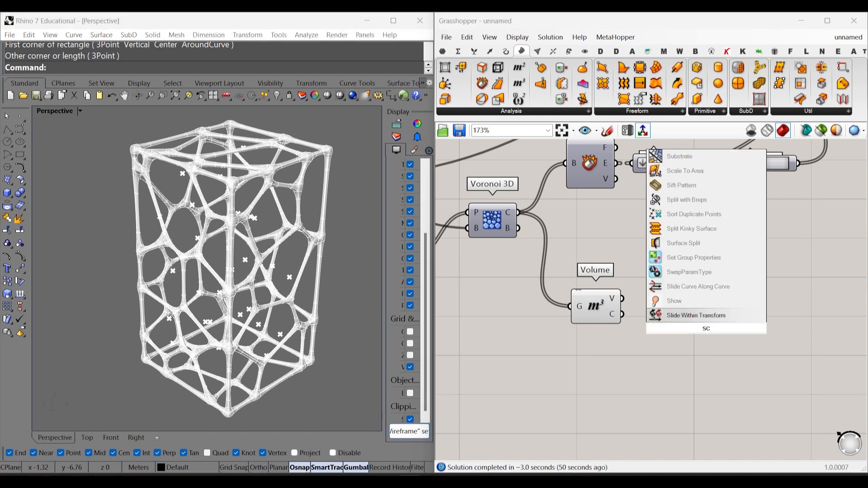
key(Escape)
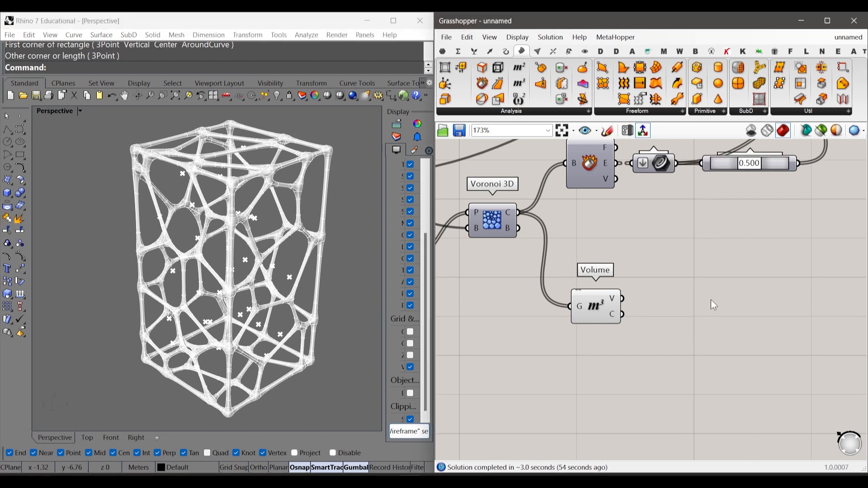
Add a Scale component beside the Volume component and dismiss the clock notification.
double_click(710, 299)
text(sca)
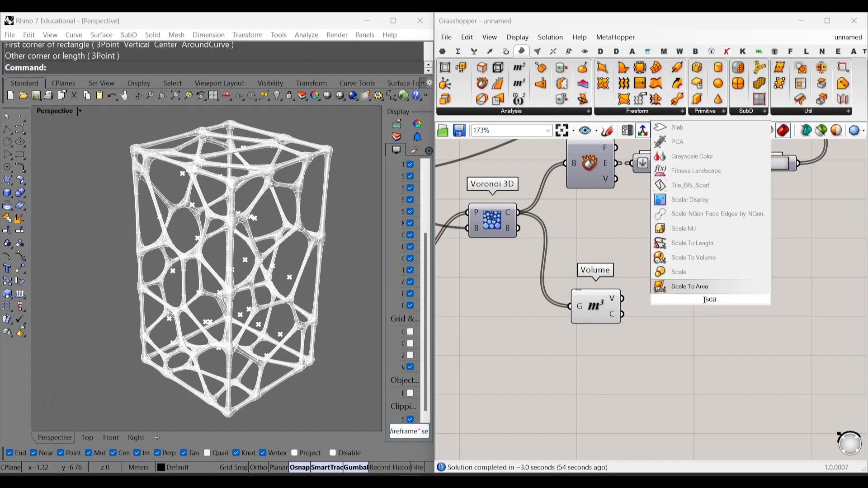
click(690, 272)
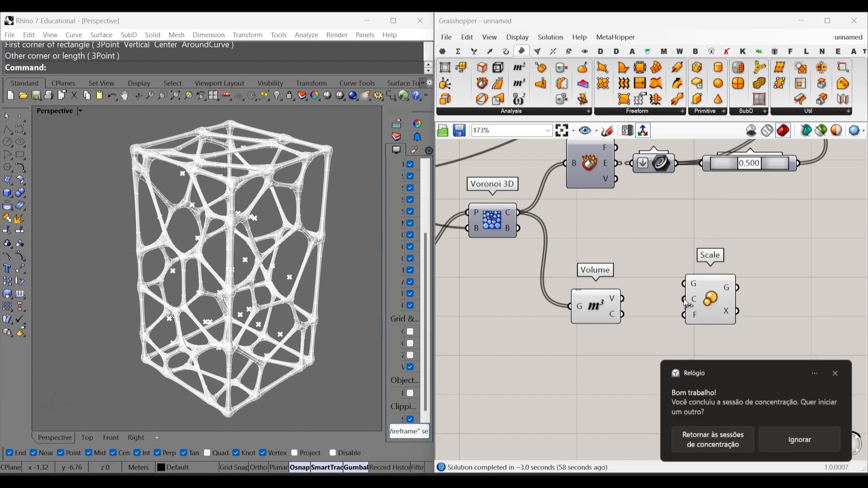
click(804, 444)
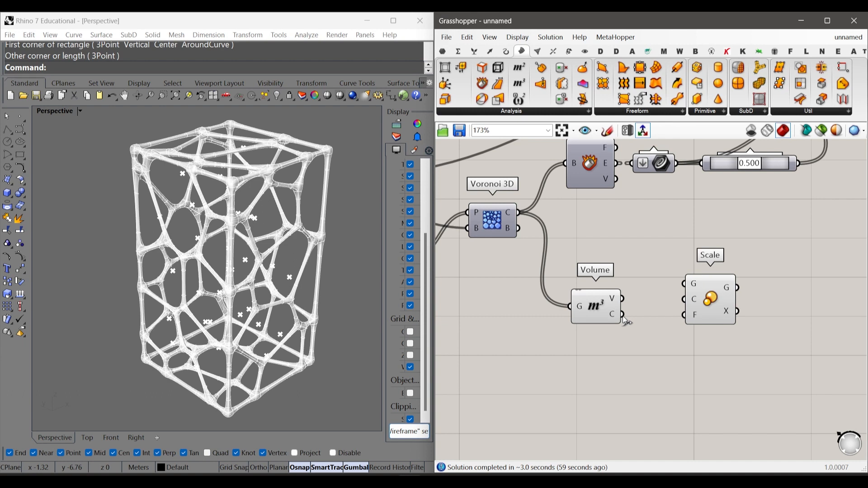
Connect Volume's C output to Scale's C input and Voronoi 3D's C output to its G input, and inspect the scaled cells.
drag(643, 310, 707, 322)
click(709, 316)
drag(518, 212, 715, 317)
click(681, 373)
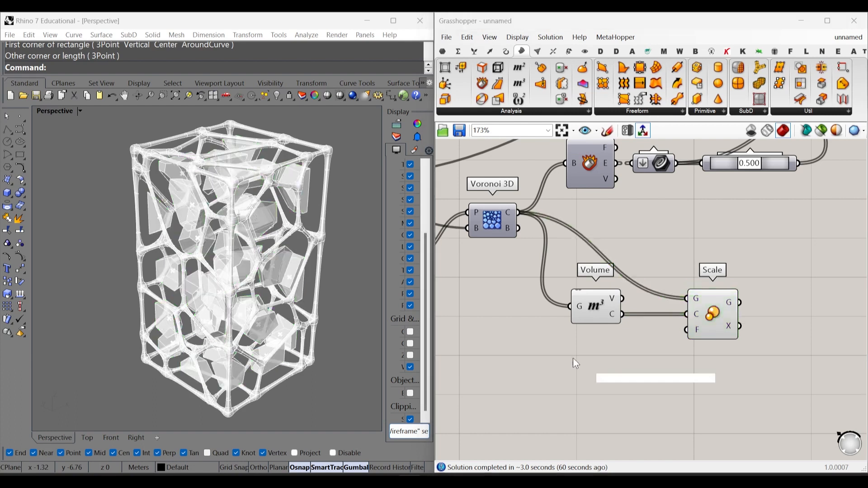
click(713, 311)
right_drag(336, 315, 316, 275)
scroll(337, 226, up, 6)
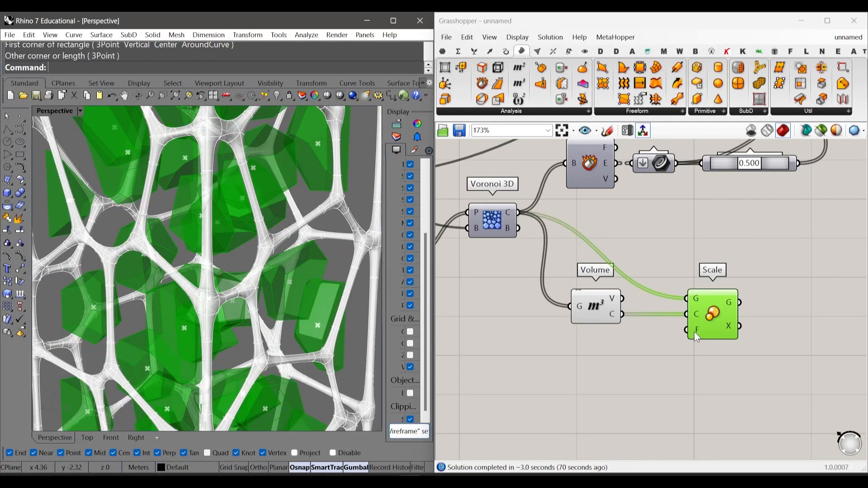
Create a 0 to 1.000 number slider, connect it to Scale's F input, and set it to 1.000.
double_click(612, 361)
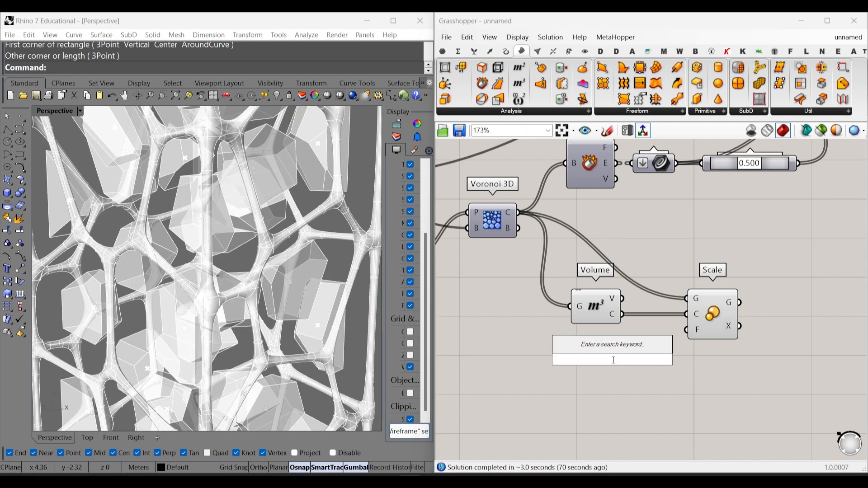
text(0<1.000)
key(Return)
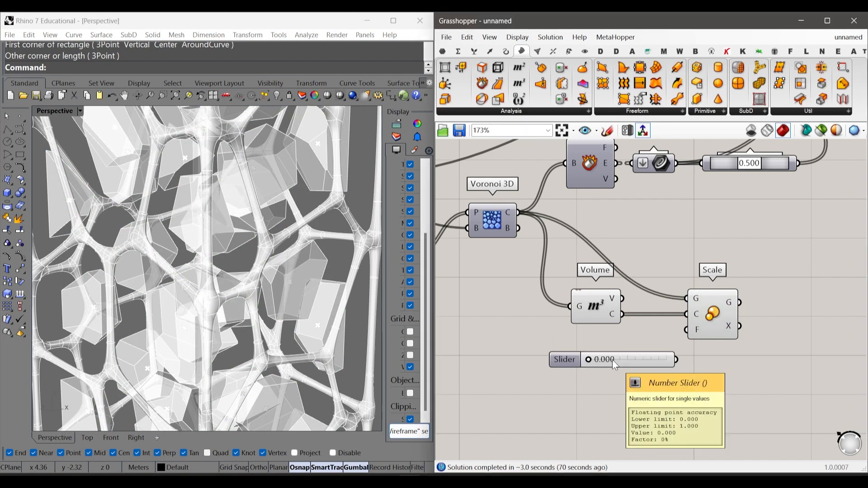
scroll(587, 360, up, 3)
drag(568, 356, 729, 306)
drag(637, 356, 584, 354)
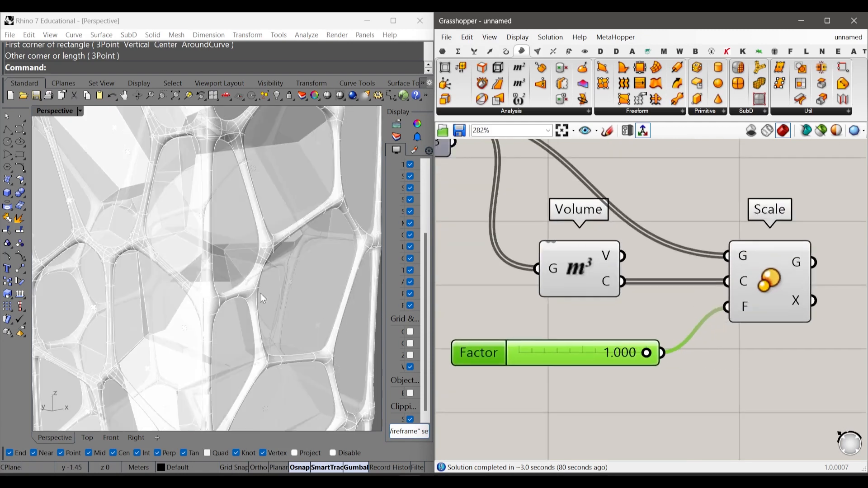
Set the Factor slider feeding Scale to 0.797.
scroll(260, 292, down, 5)
scroll(571, 344, up, 3)
drag(692, 359, 652, 368)
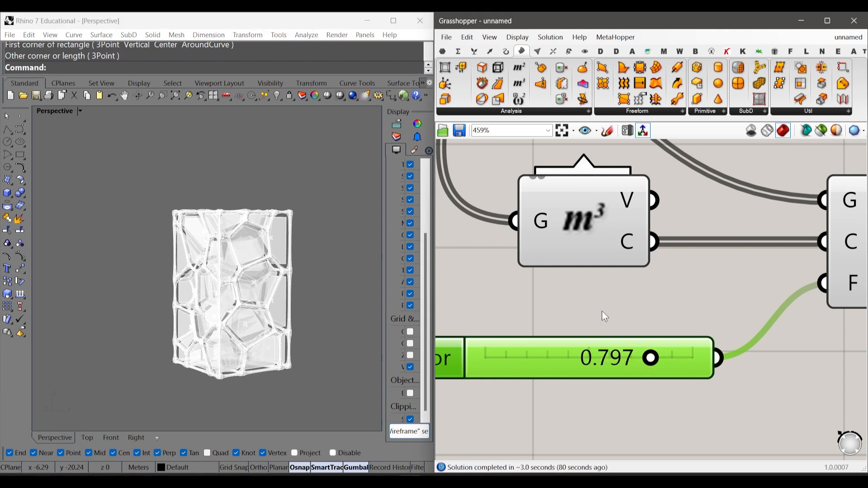
Turn off the preview of the components from Populate 3D up to MultiPipe's inputs, including Volume and Scale.
scroll(601, 311, down, 5)
scroll(616, 325, down, 4)
scroll(627, 365, down, 5)
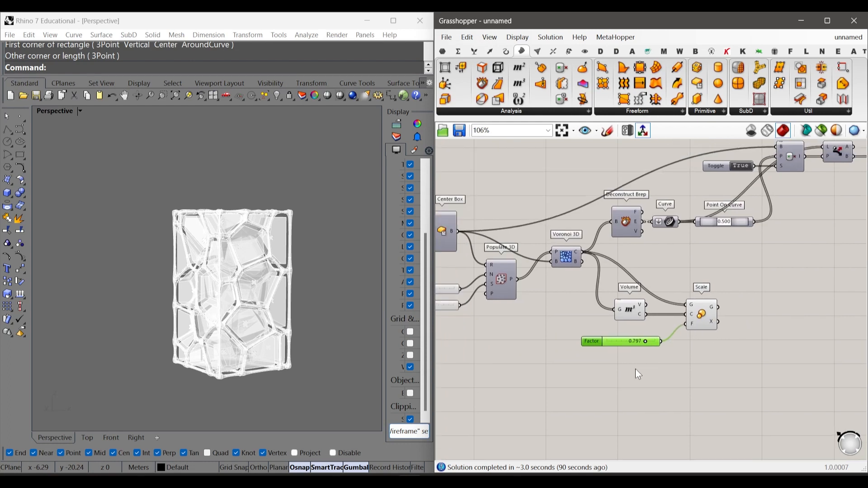
drag(765, 361, 638, 273)
drag(597, 265, 587, 264)
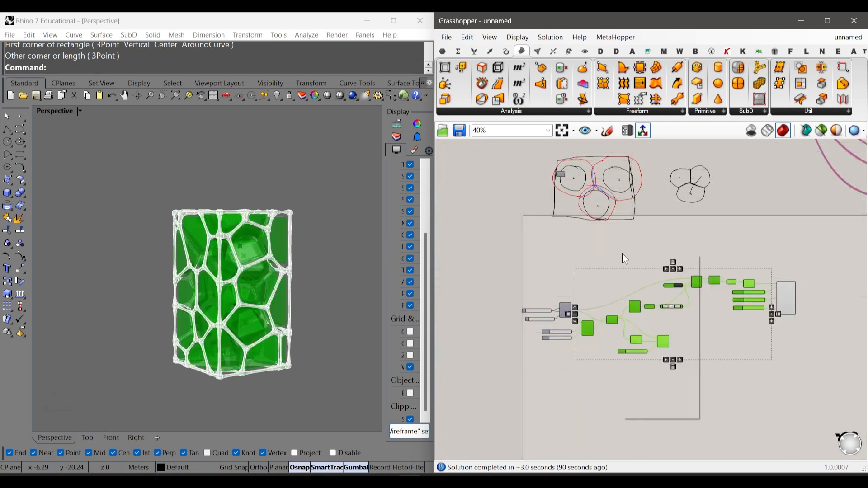
right_click(645, 268)
click(679, 285)
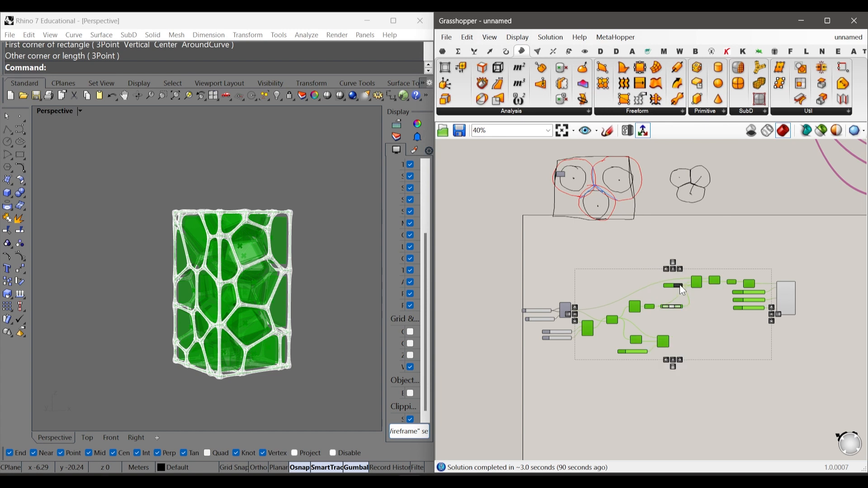
Turn the Scale component's preview back on and view the scaled cells inside the frame.
scroll(677, 351, up, 6)
click(697, 346)
drag(722, 343, 661, 281)
scroll(582, 346, up, 6)
scroll(583, 347, down, 3)
scroll(544, 350, down, 1)
right_click(711, 289)
click(760, 215)
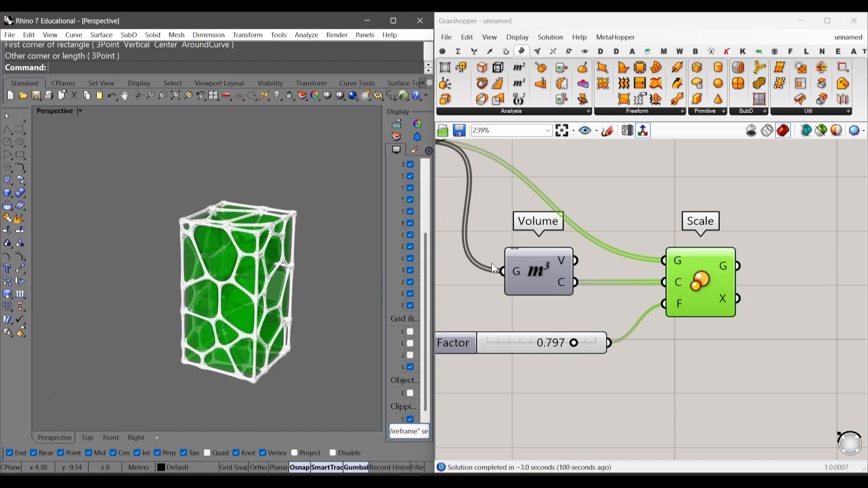
click(602, 221)
right_drag(302, 326, 249, 293)
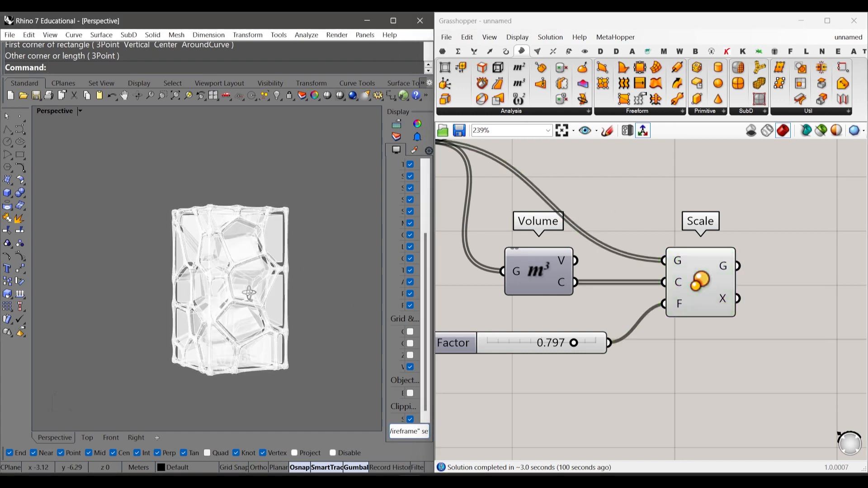
Add a Custom Preview component after MultiPipe and connect MultiPipe's P output to its G input.
scroll(504, 351, down, 6)
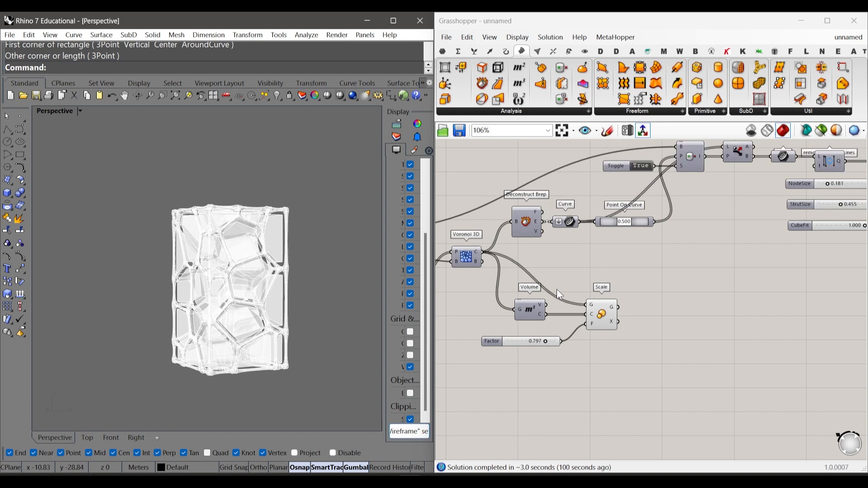
scroll(781, 245, up, 3)
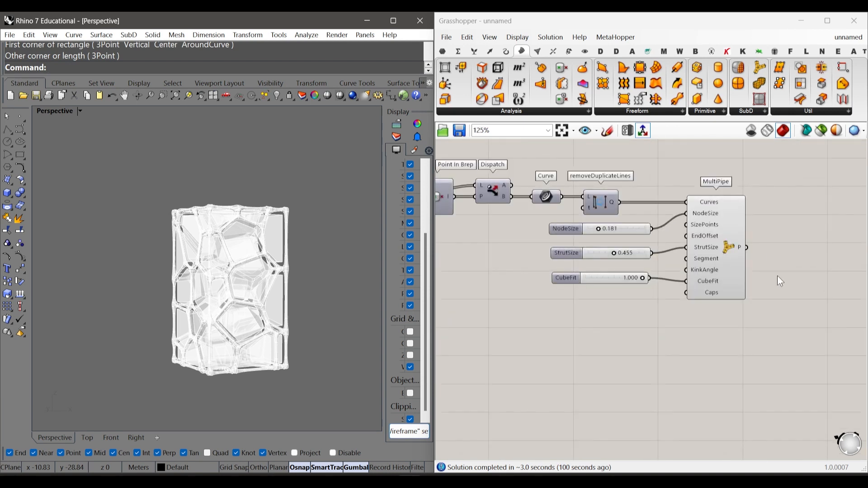
double_click(812, 254)
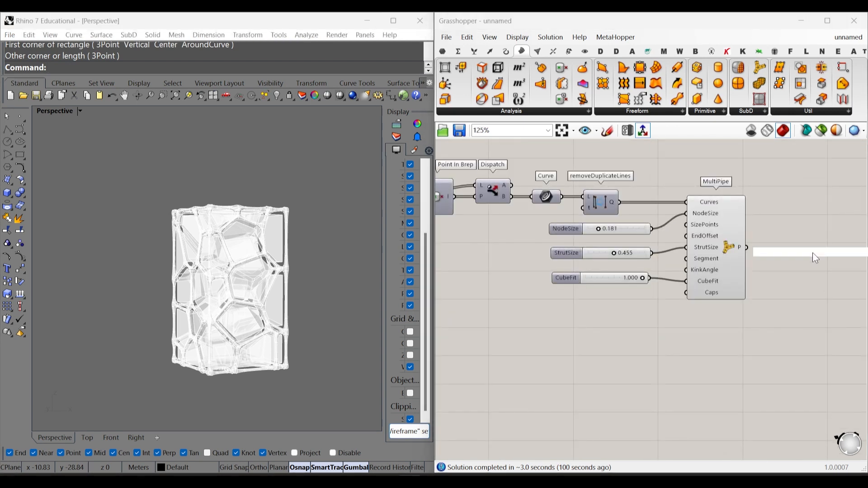
text(custom)
click(808, 164)
scroll(800, 240, up, 4)
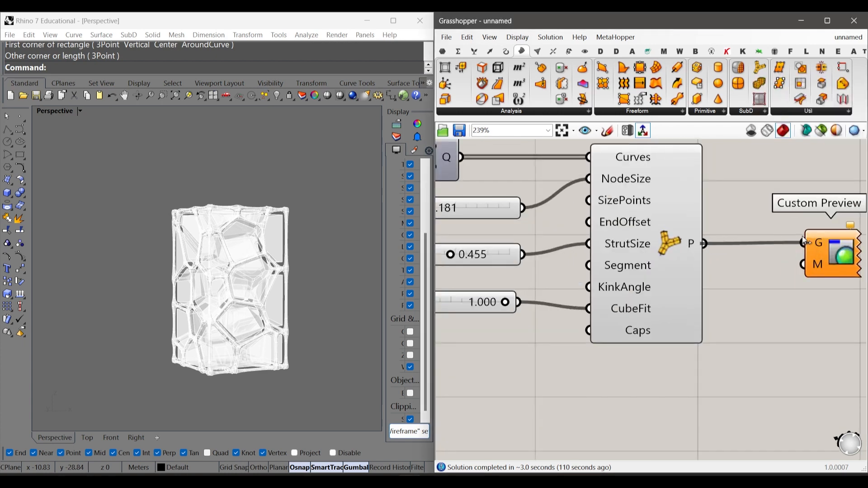
drag(804, 241, 806, 243)
scroll(760, 268, up, 2)
click(817, 265)
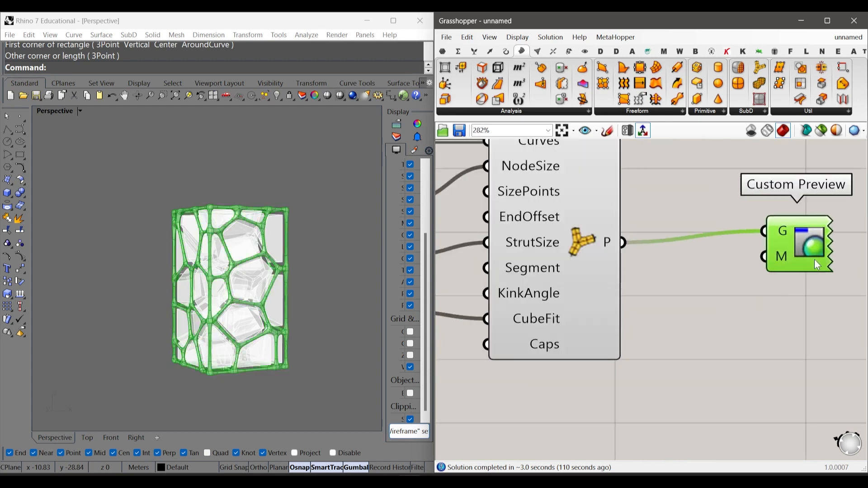
double_click(741, 299)
text(sw)
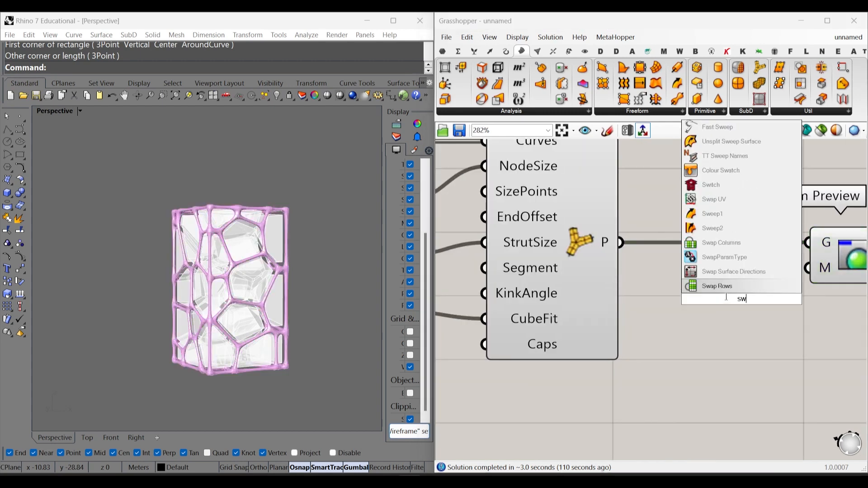
click(730, 181)
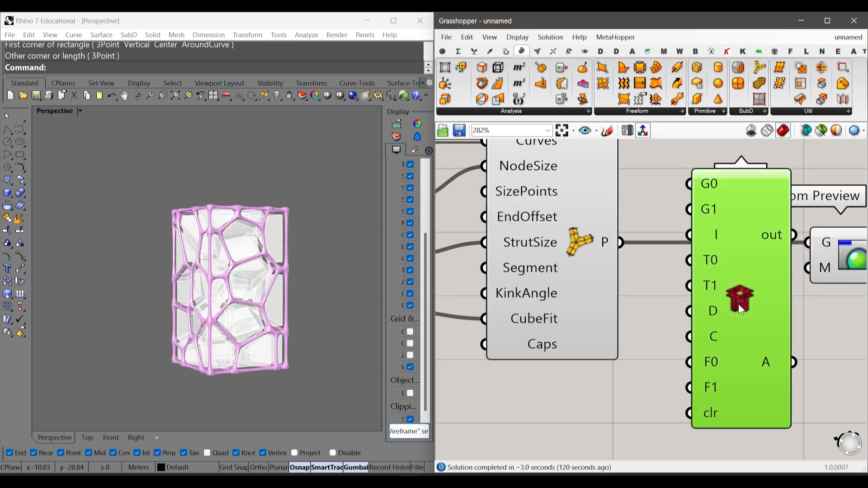
key(Delete)
Add a Colour Swatch, make it red, and connect it to the Custom Preview's M input.
double_click(713, 328)
text(swa)
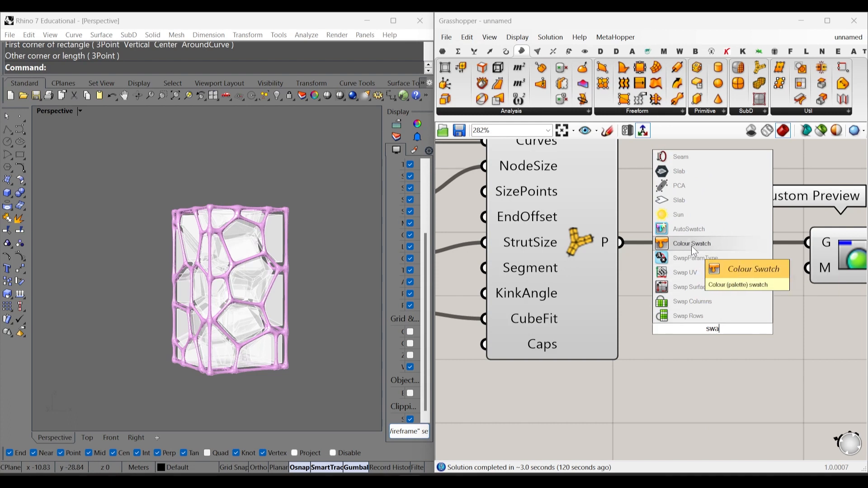
click(691, 245)
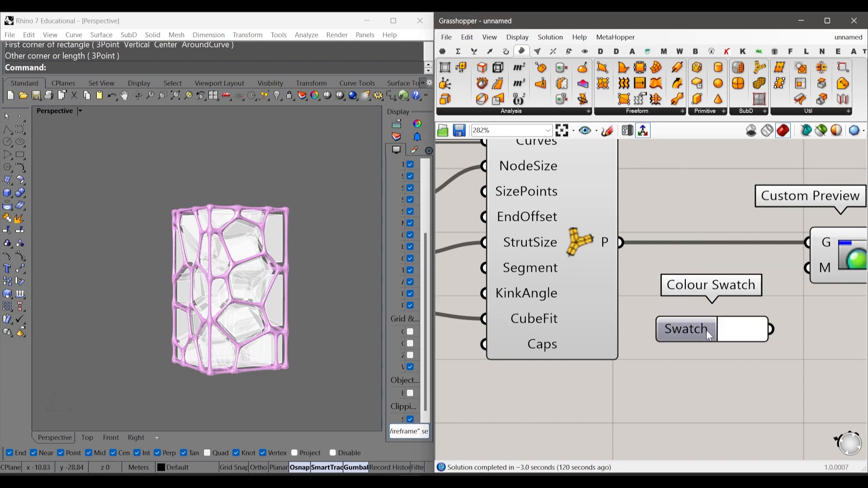
click(739, 332)
Duplicate the Colour Swatch and Custom Preview pair below the originals.
drag(800, 375, 720, 278)
scroll(707, 337, down, 5)
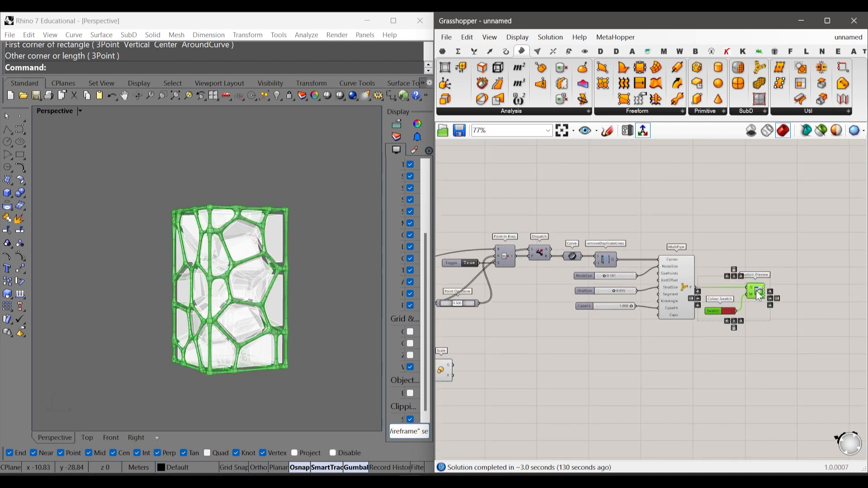
alt+drag(711, 355, 742, 361)
Connect Scale's G output to the copied Custom Preview's G input and move the copied components lower.
scroll(502, 384, up, 2)
scroll(519, 357, down, 4)
scroll(476, 363, up, 3)
drag(488, 359, 716, 340)
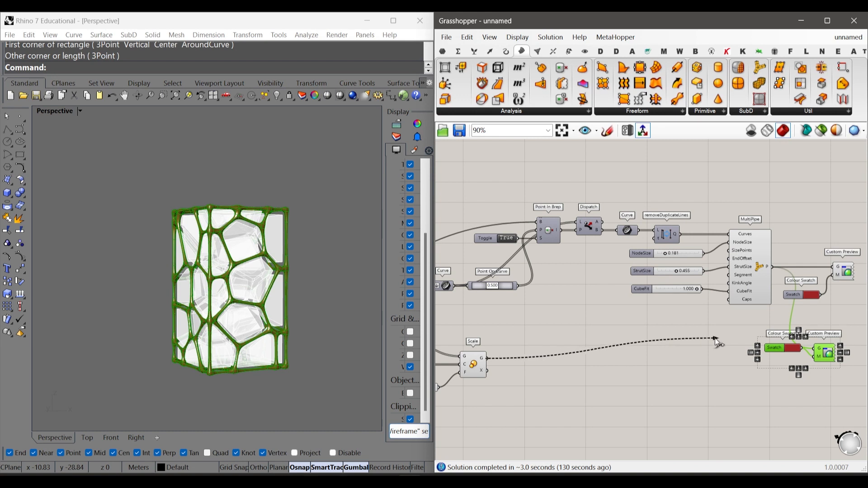
drag(814, 347, 815, 347)
scroll(823, 362, up, 4)
drag(725, 333, 737, 390)
click(714, 362)
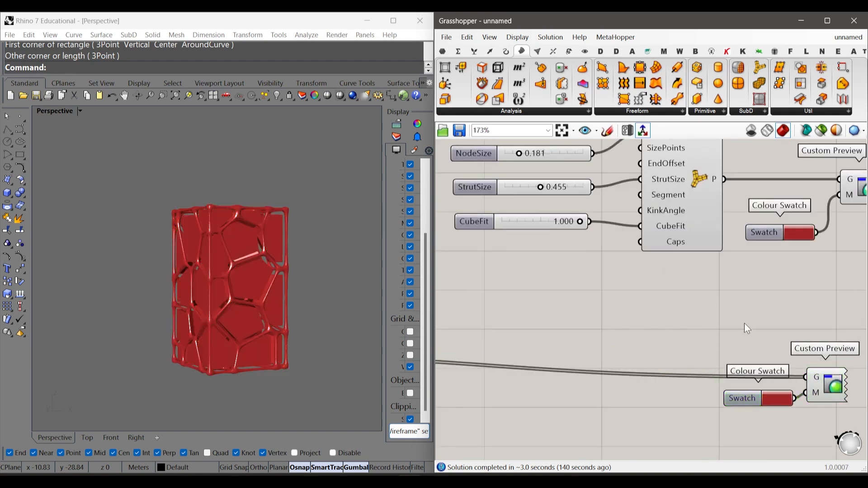
Turn off the preview of the components from Deconstruct Brep and Volume through Scale and MultiPipe, leaving both Custom Previews on.
scroll(640, 380, down, 6)
middle_click(720, 332)
double_click(729, 239)
click(704, 356)
drag(720, 382, 492, 271)
right_click(517, 251)
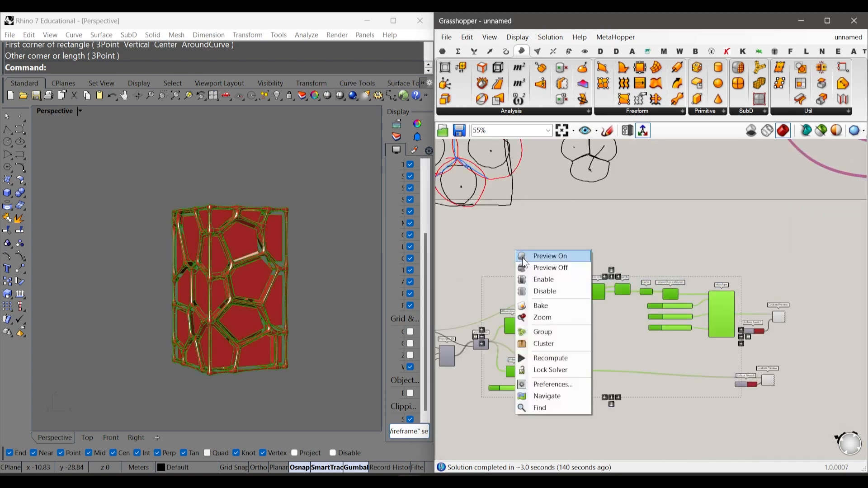
click(541, 267)
click(524, 254)
scroll(517, 260, up, 6)
middle_click(517, 259)
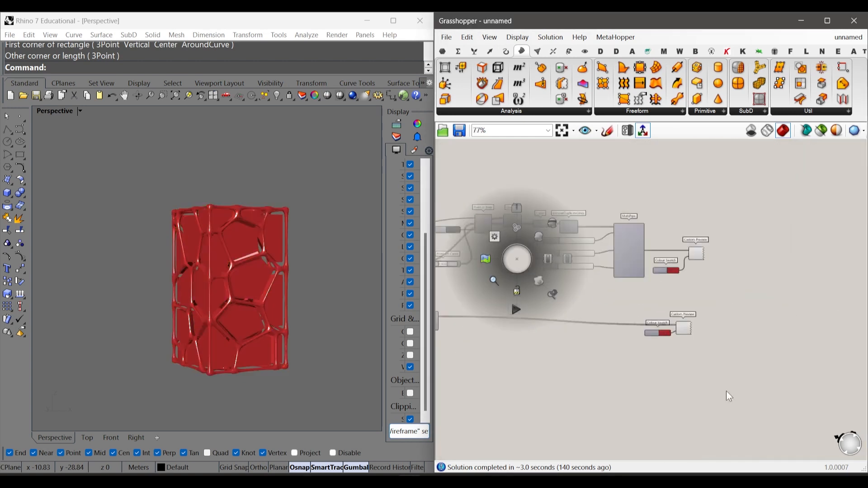
Recolour the lower Colour Swatch for the scaled cells to a semi-transparent blue with hue 192° and alpha 142.
scroll(658, 298, up, 4)
click(630, 287)
right_drag(229, 286, 261, 315)
click(639, 299)
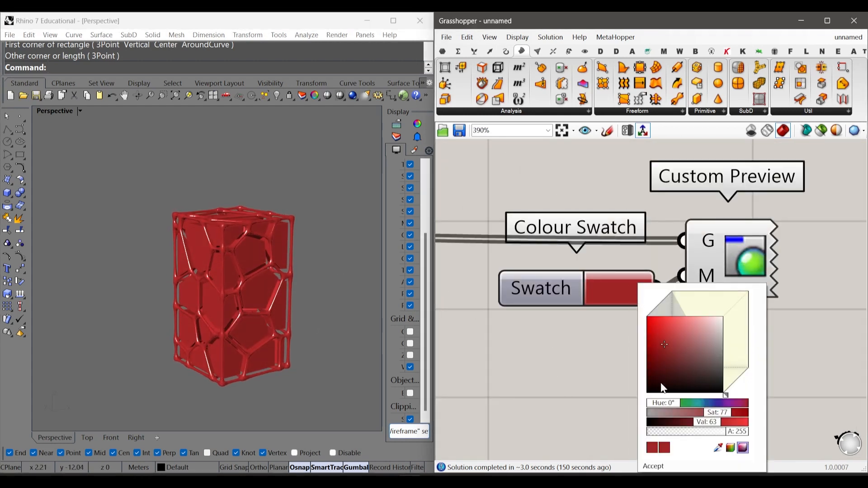
drag(670, 404, 707, 407)
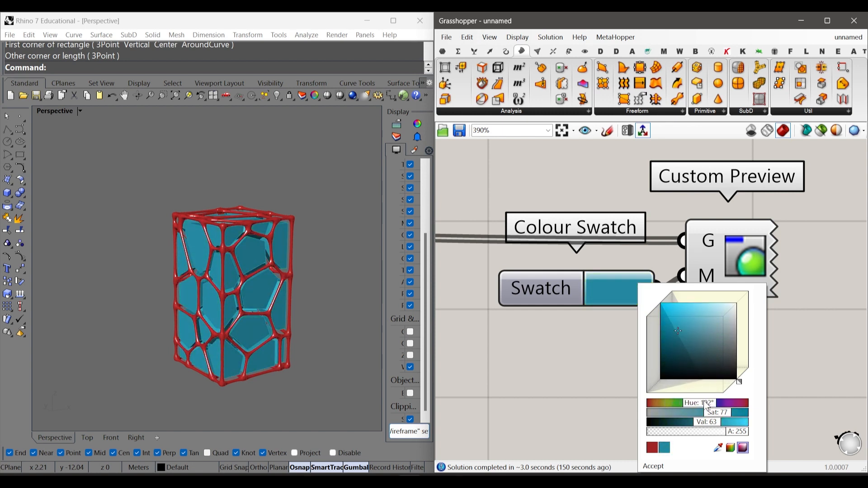
drag(735, 437, 702, 437)
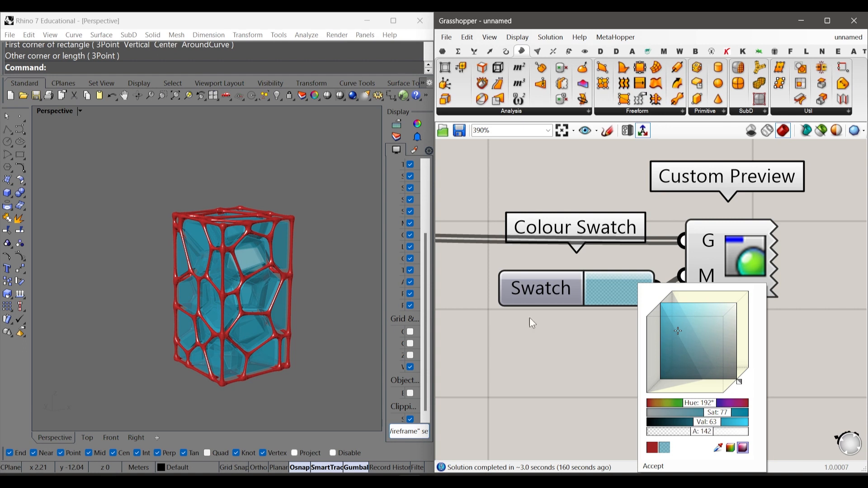
click(333, 310)
scroll(279, 324, up, 5)
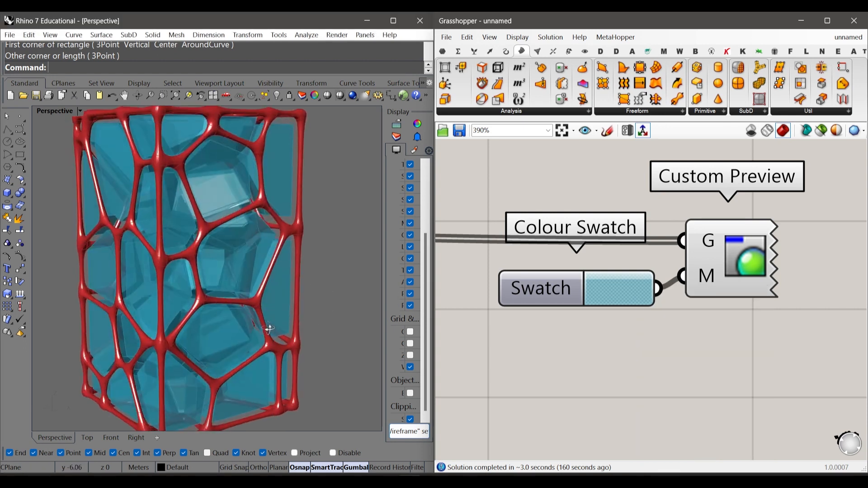
scroll(313, 320, down, 5)
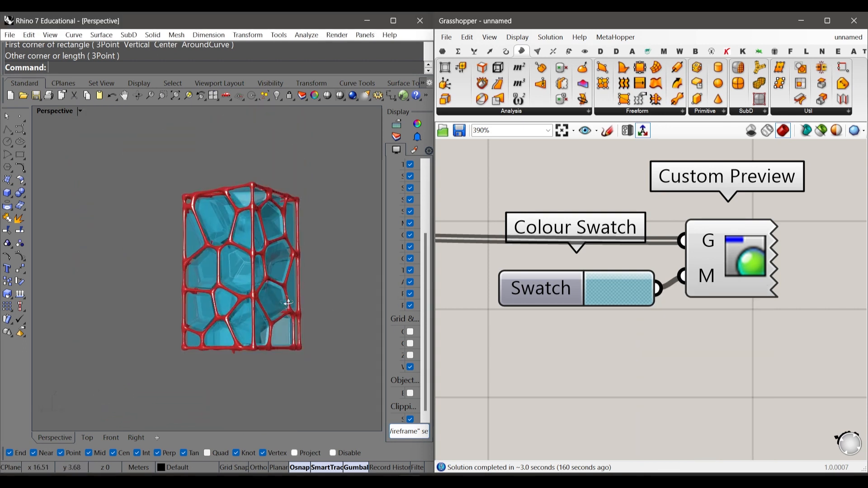
right_drag(251, 299, 296, 335)
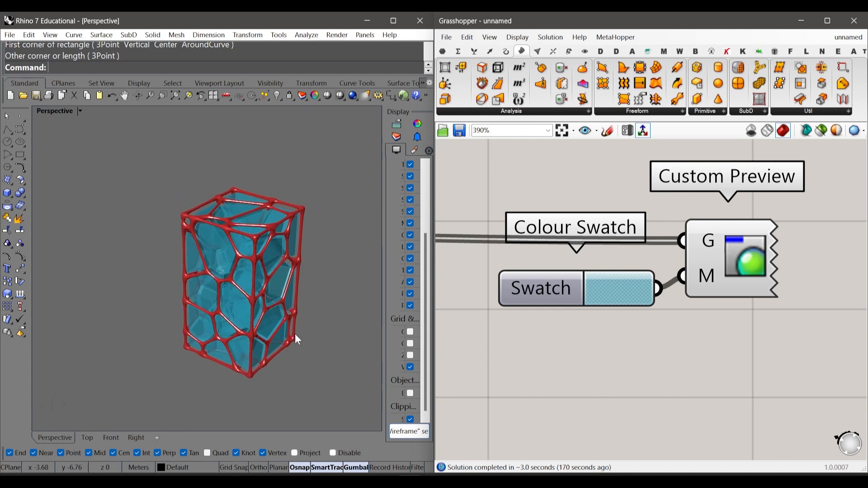